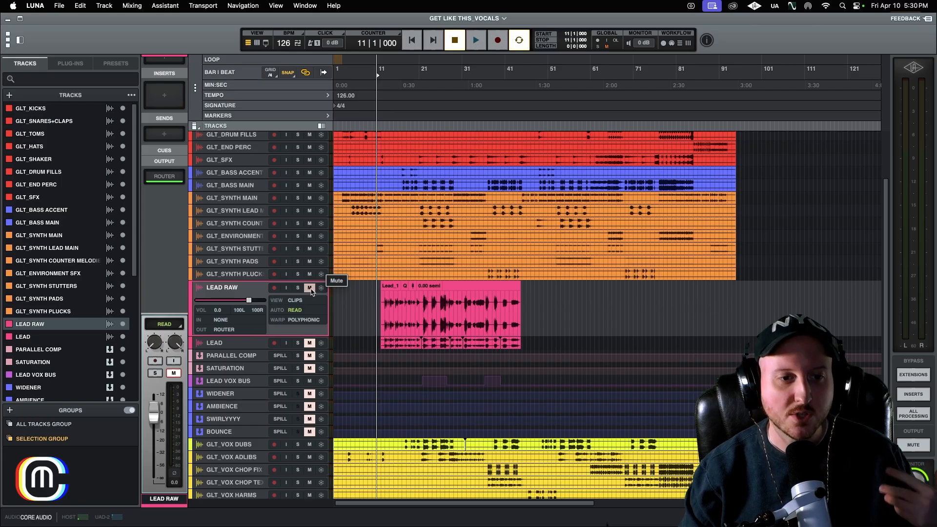
Unmute the LEAD RAW track, play the song and raise the track's volume to +3.2 dB.
click(310, 289)
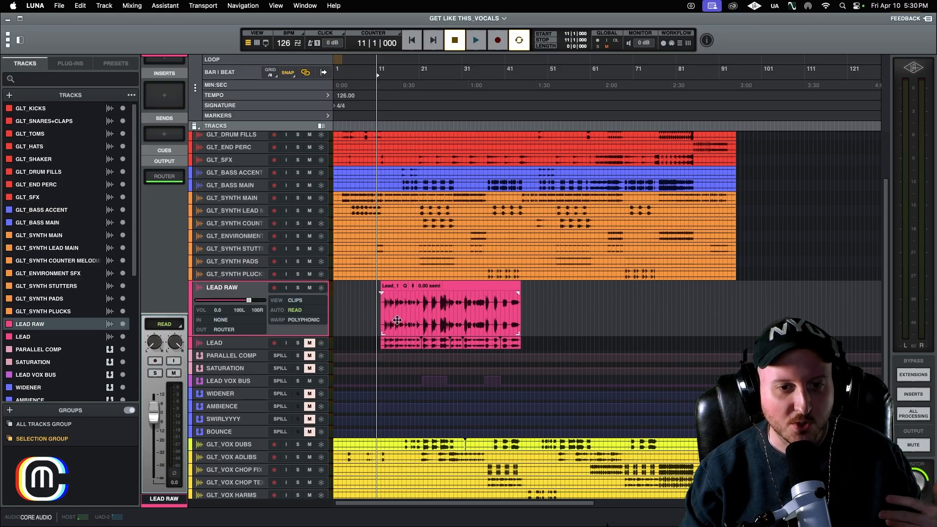
drag(249, 300, 260, 301)
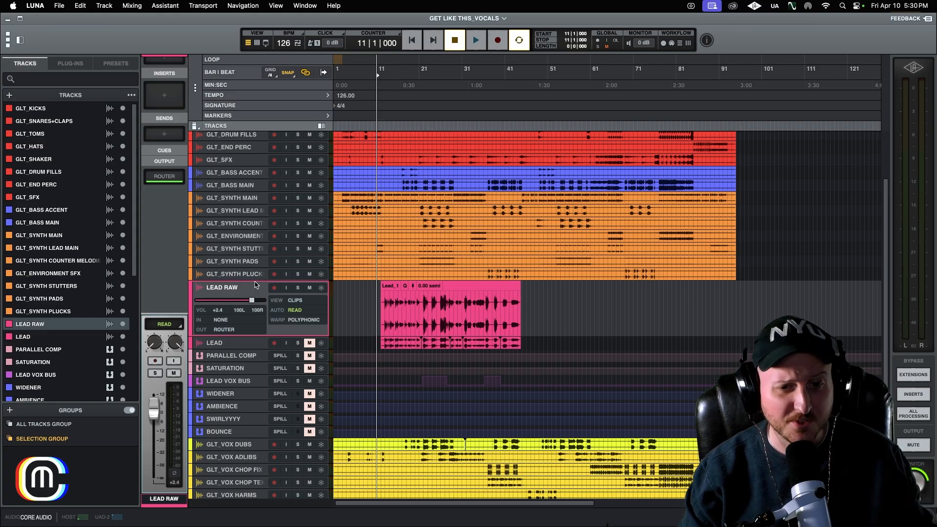
key(space)
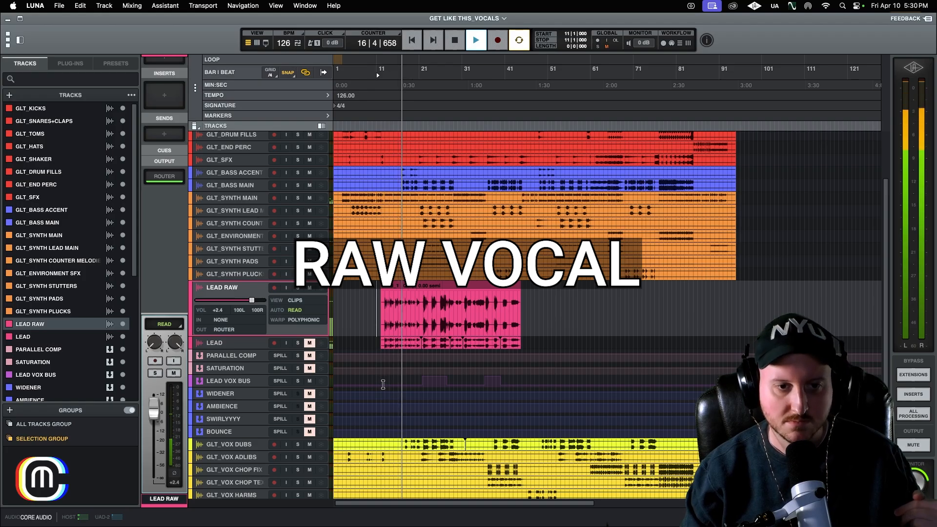
drag(252, 300, 260, 300)
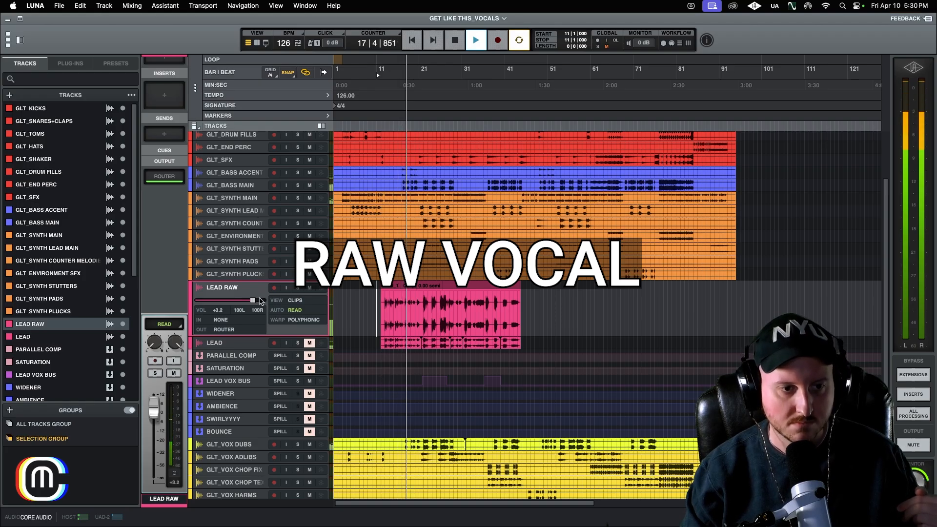
Mute the GLT_VOX DUBS track while the raw vocal plays.
click(309, 443)
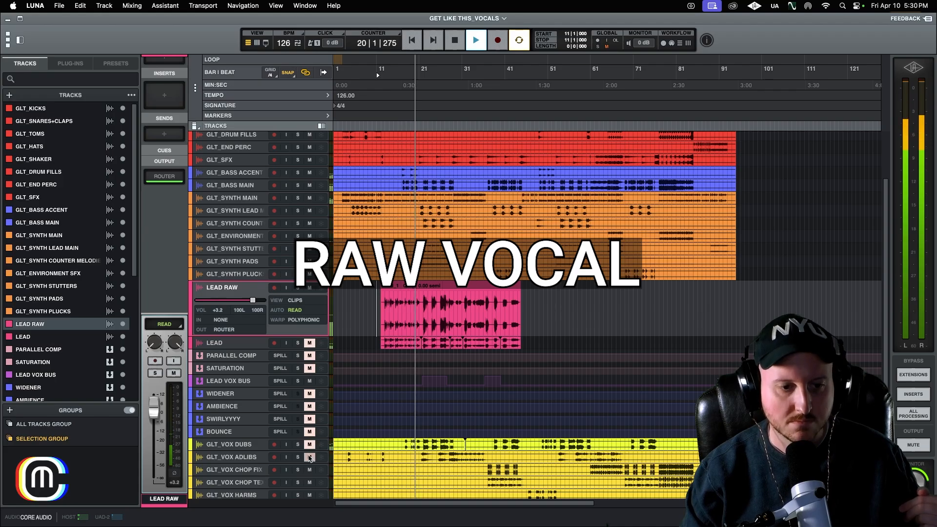
scroll(309, 459, down, 3)
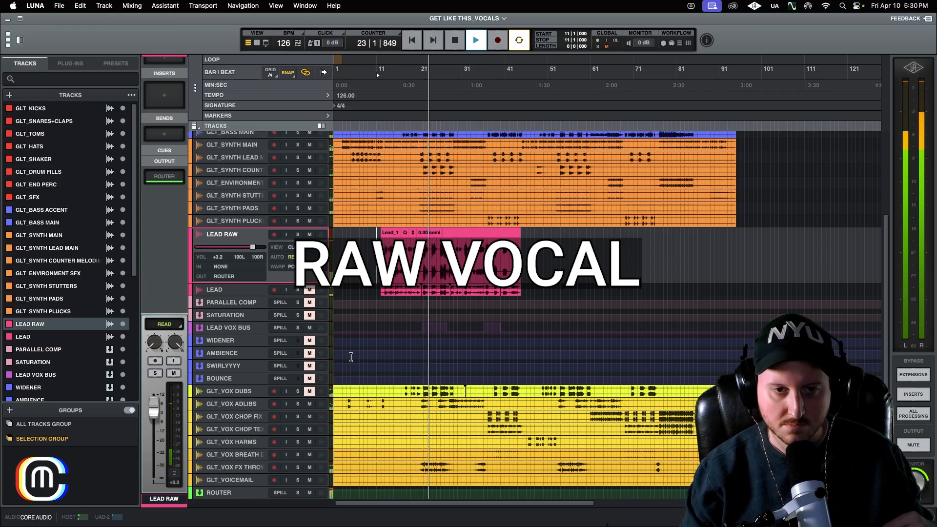
scroll(351, 357, up, 1)
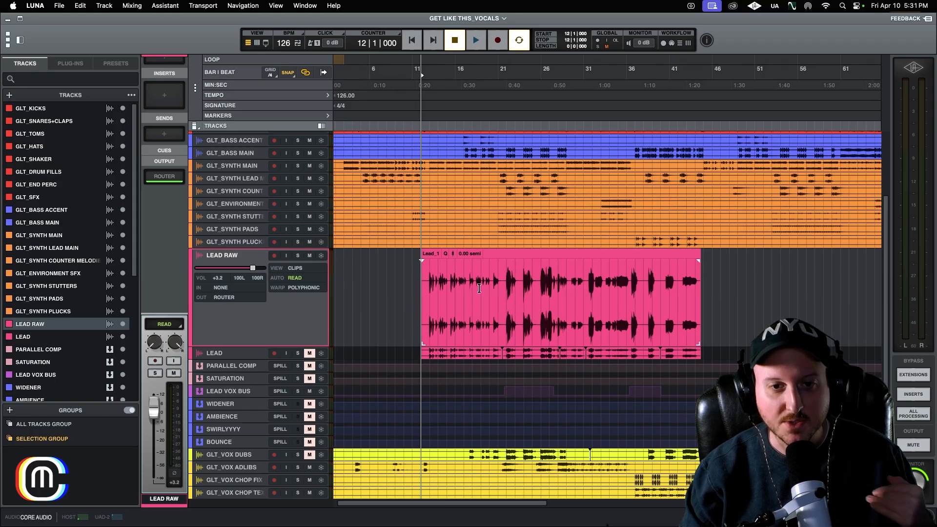
Solo the LEAD RAW track and play it from 12|4|000.
scroll(479, 288, right, 3)
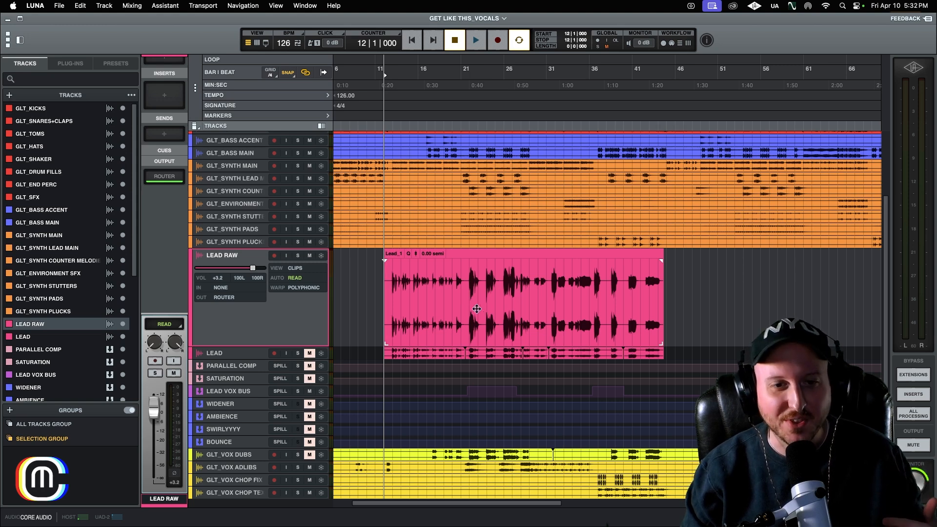
click(391, 294)
scroll(396, 293, up, 1)
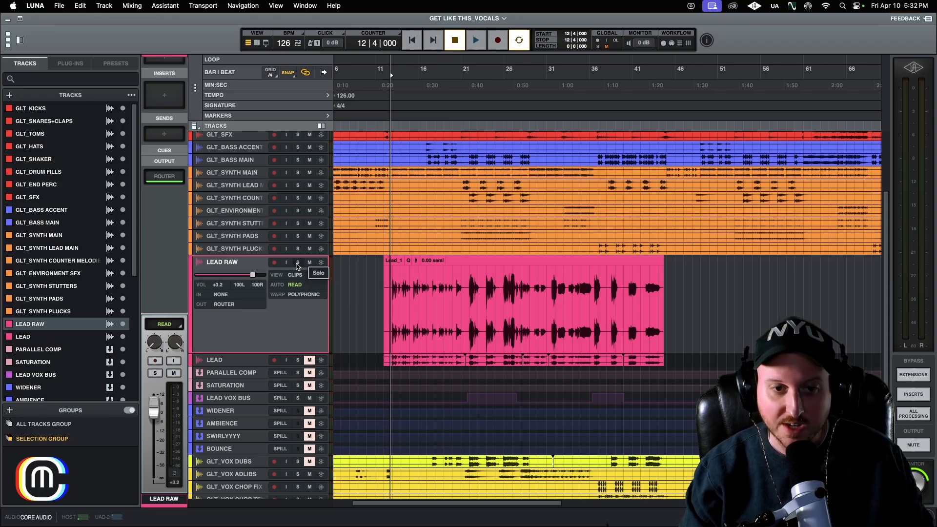
click(298, 263)
key(space)
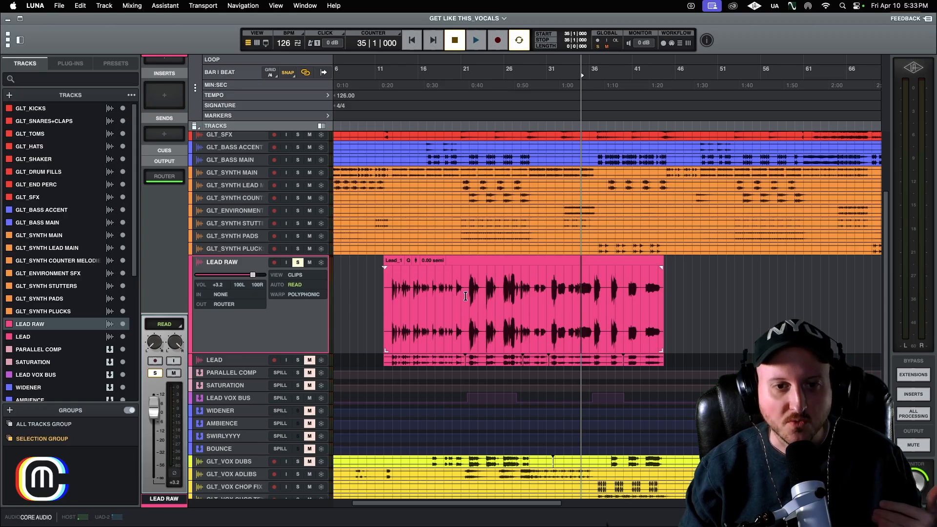
Examine the level differences between the LEAD RAW clip's opening, bar 21 and bar 39 passages, ending with the playhead at 12|4|000.
click(465, 297)
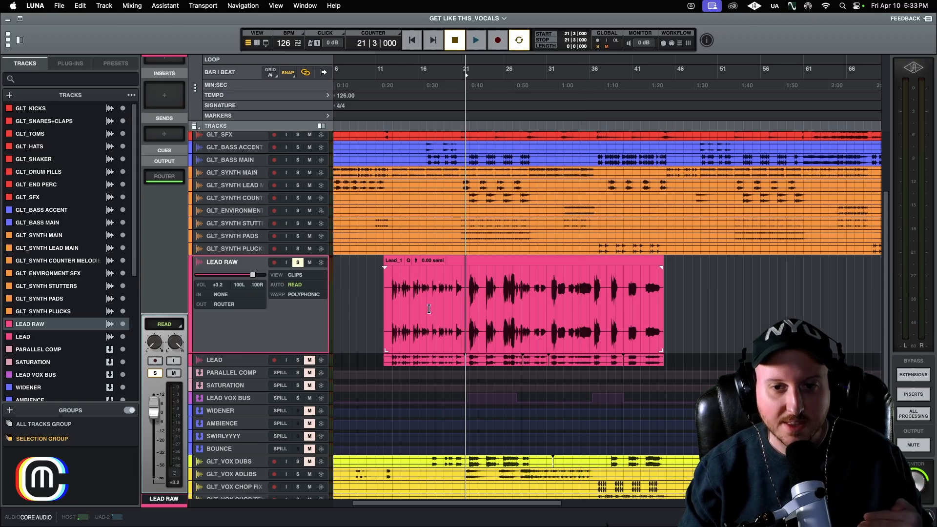
mouse_move(391, 299)
mouse_down()
mouse_move(477, 296)
mouse_move(402, 303)
mouse_up()
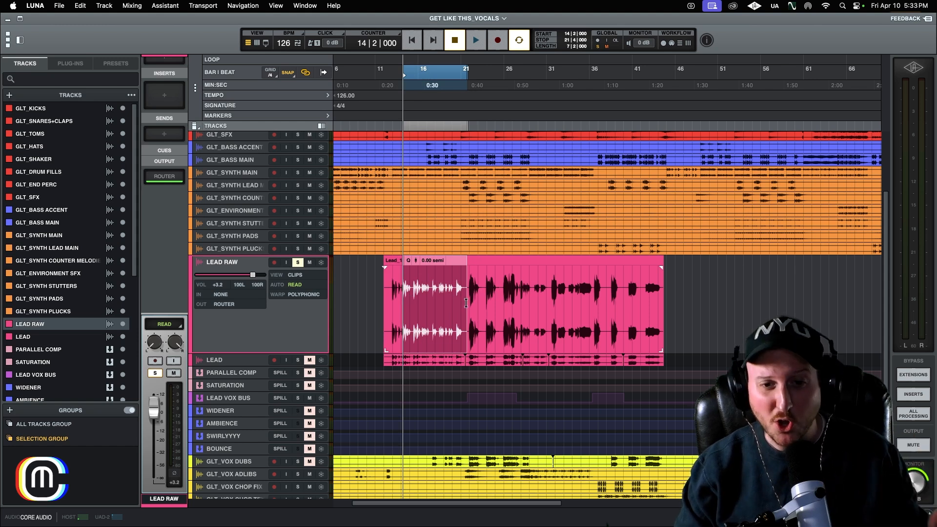
drag(466, 303, 390, 298)
click(389, 298)
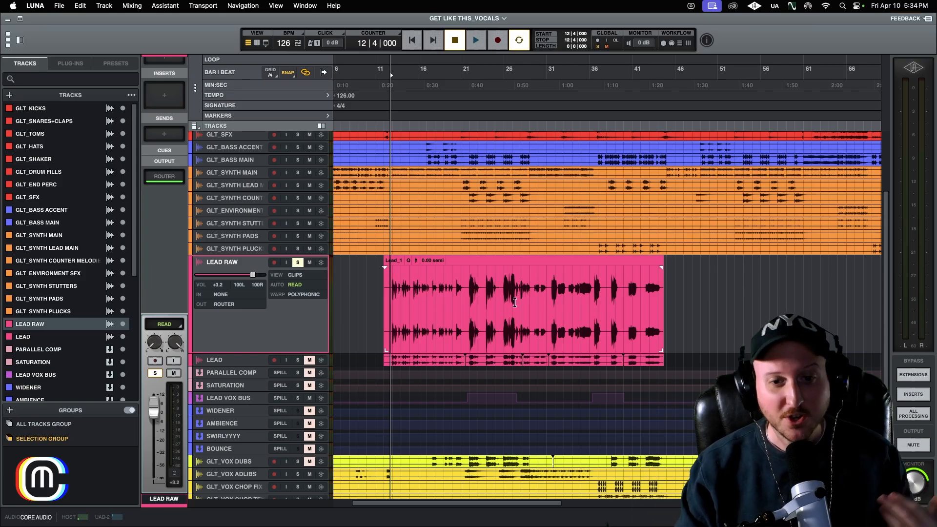
drag(594, 293, 621, 290)
click(620, 291)
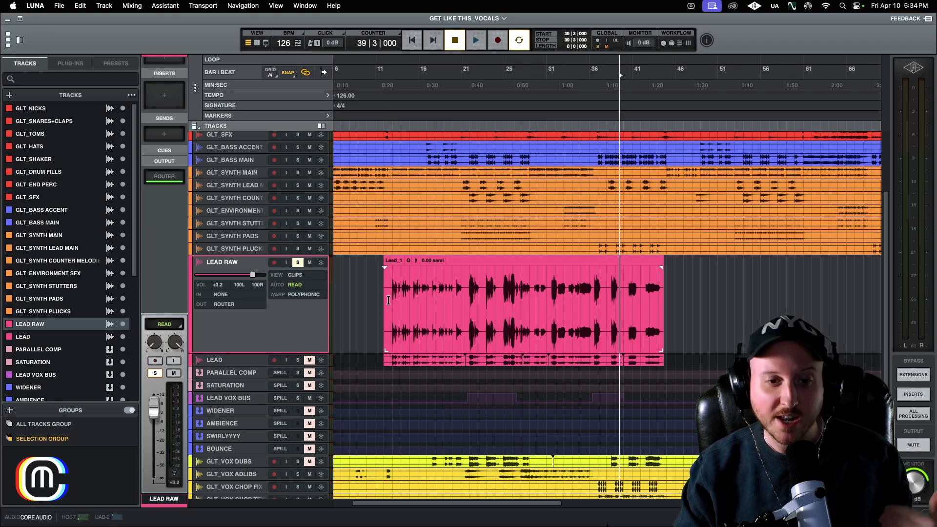
click(389, 305)
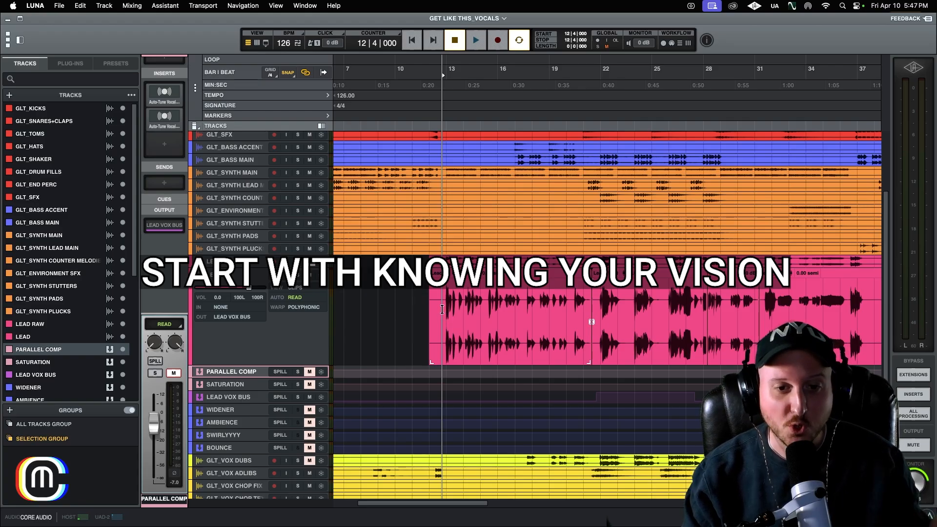
Examine the gain-adjusted clip splits on the LEAD track around 22|1|000 and across the whole vocal.
scroll(439, 313, right, 2)
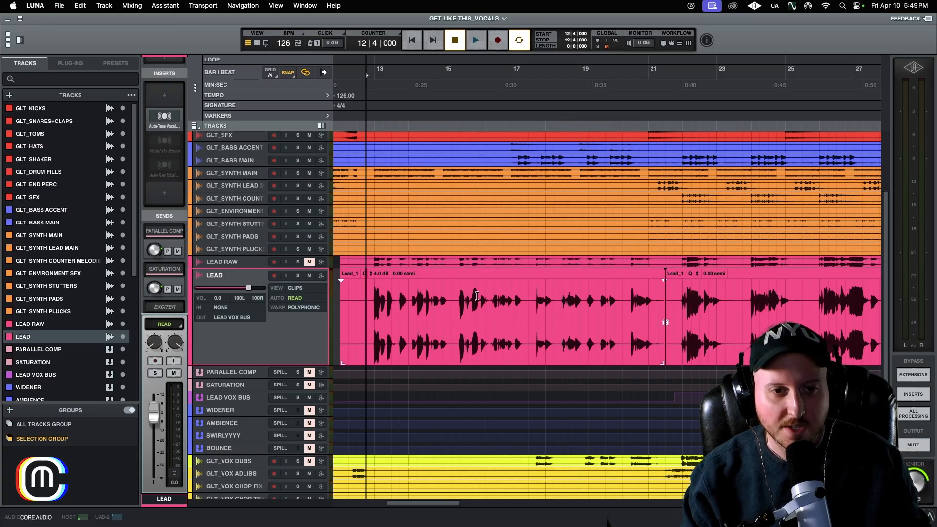
click(665, 300)
click(684, 296)
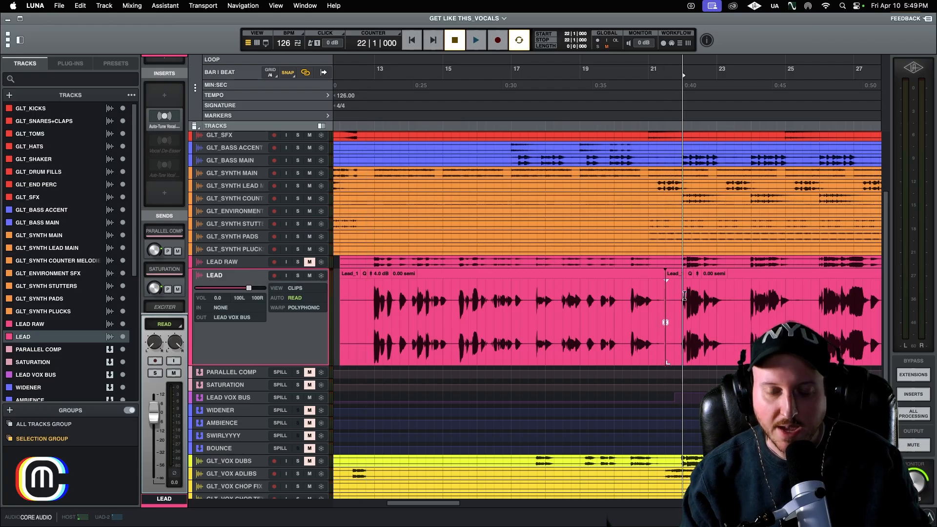
key(r)
key(r)
key(r)
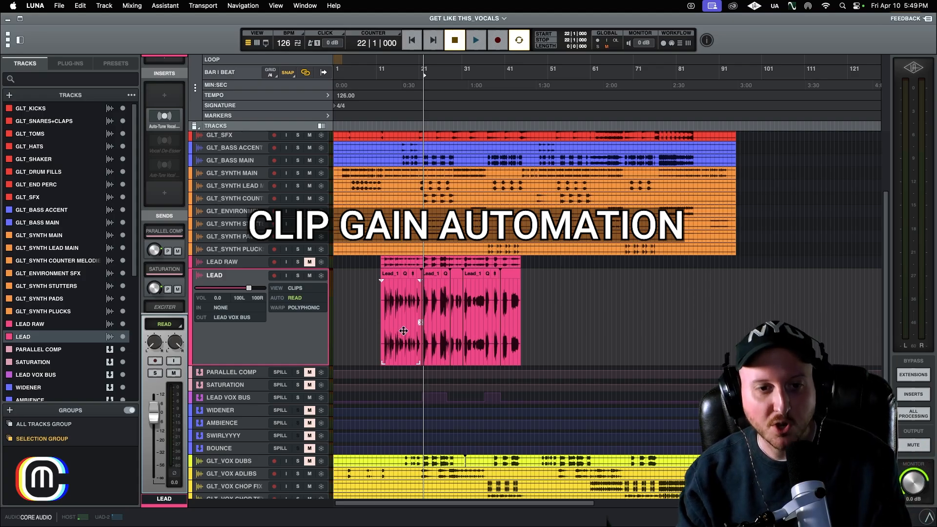
click(400, 302)
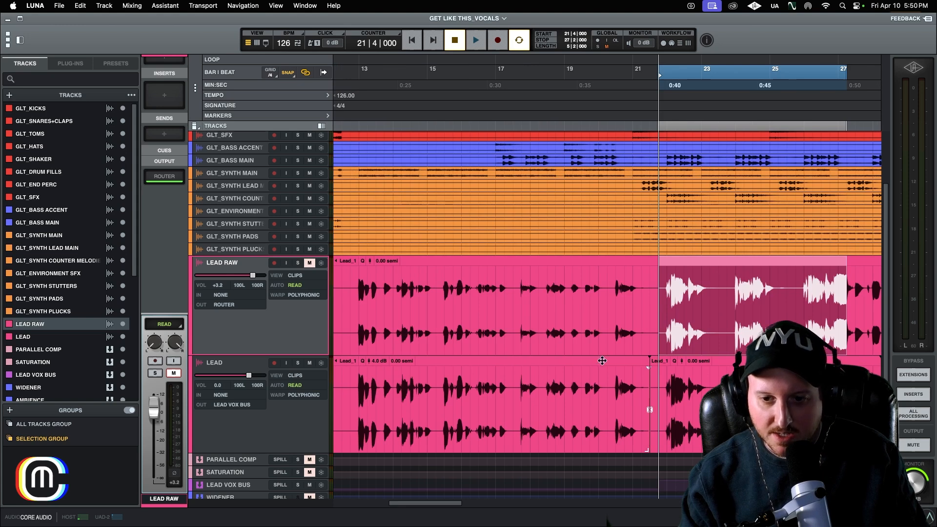
Select the first LEAD clip and compare its waveform with the same passage on LEAD RAW.
click(602, 360)
scroll(604, 389, left, 1)
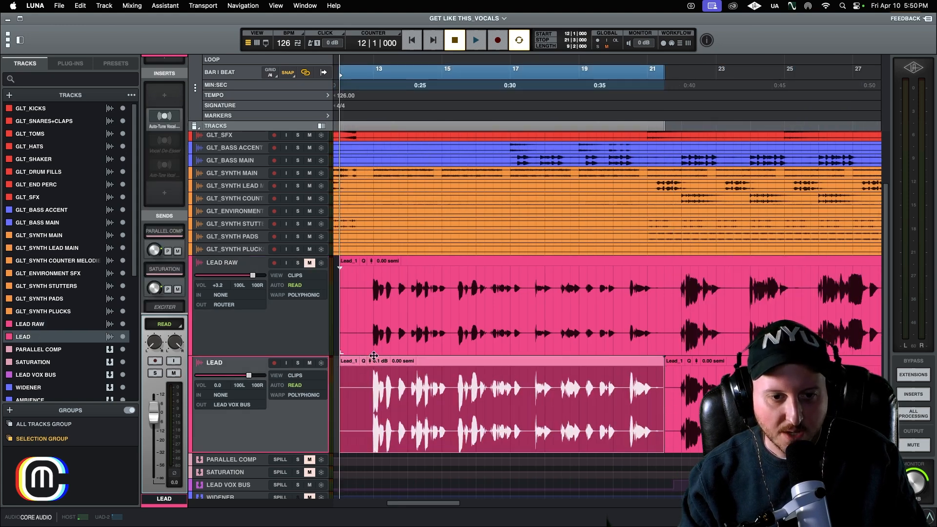
key(r)
key(r)
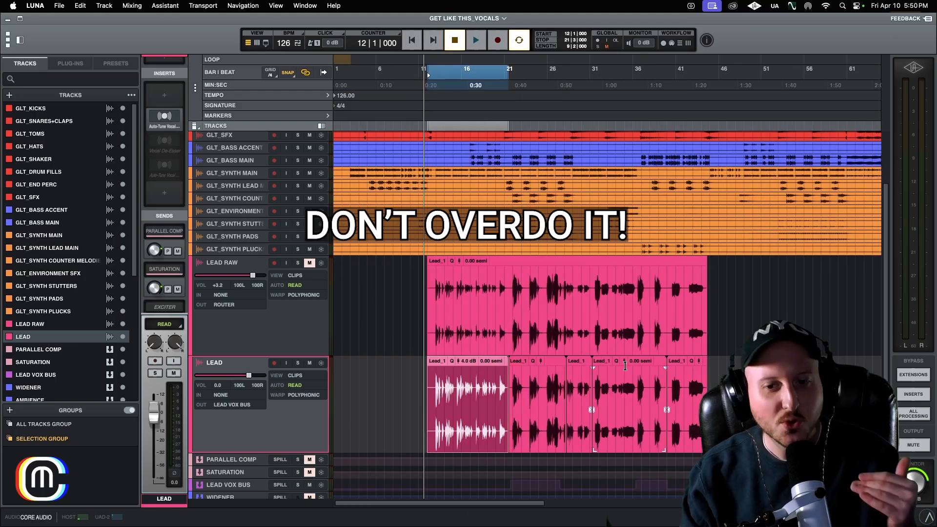
scroll(556, 385, right, 4)
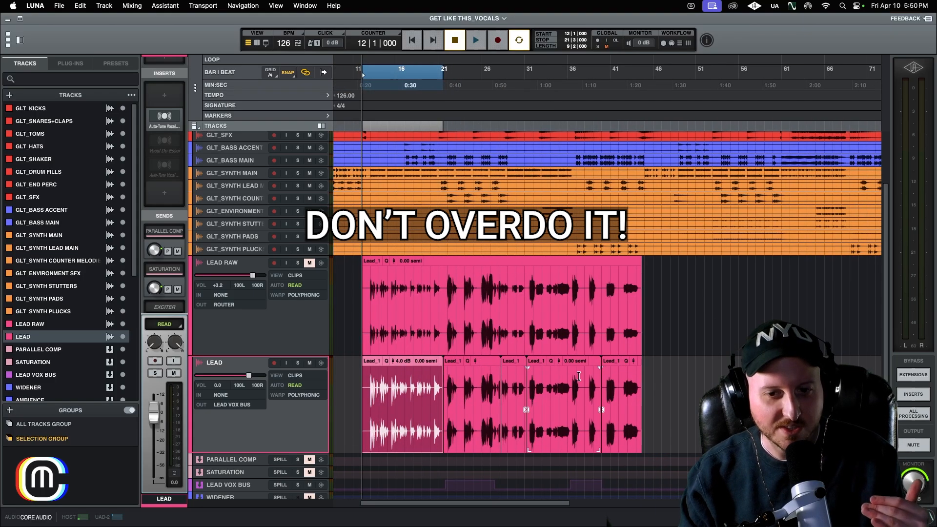
Inspect the LEAD clip splits at bars 21 and 28, and compare the bar 21 level jump on LEAD RAW.
click(407, 375)
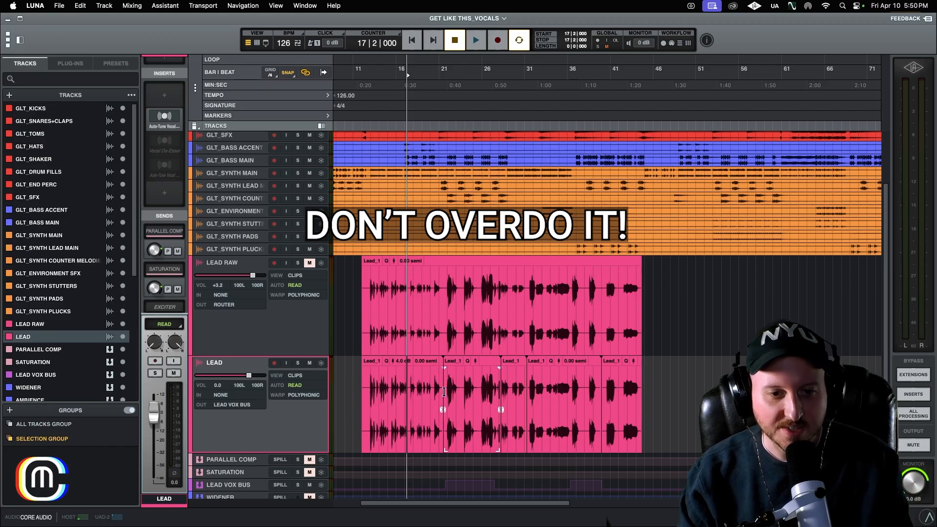
click(444, 389)
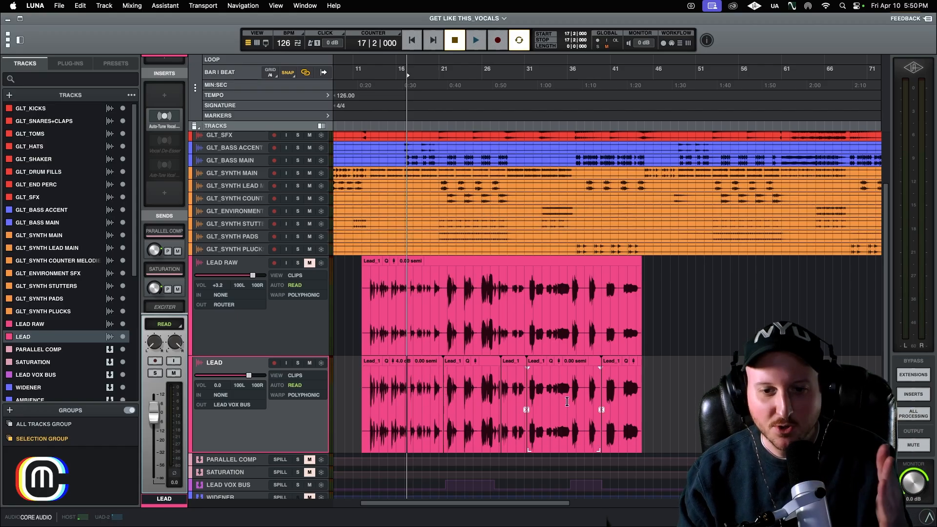
click(512, 437)
click(512, 437)
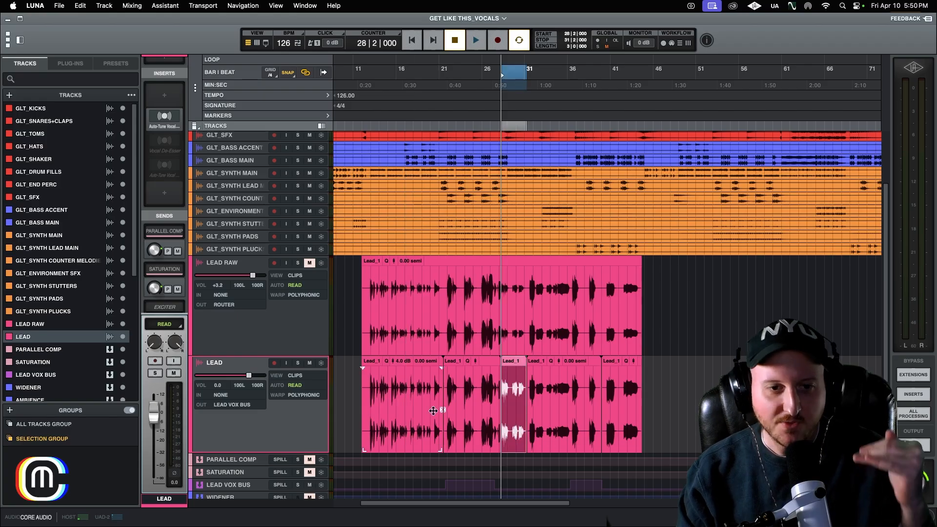
click(445, 291)
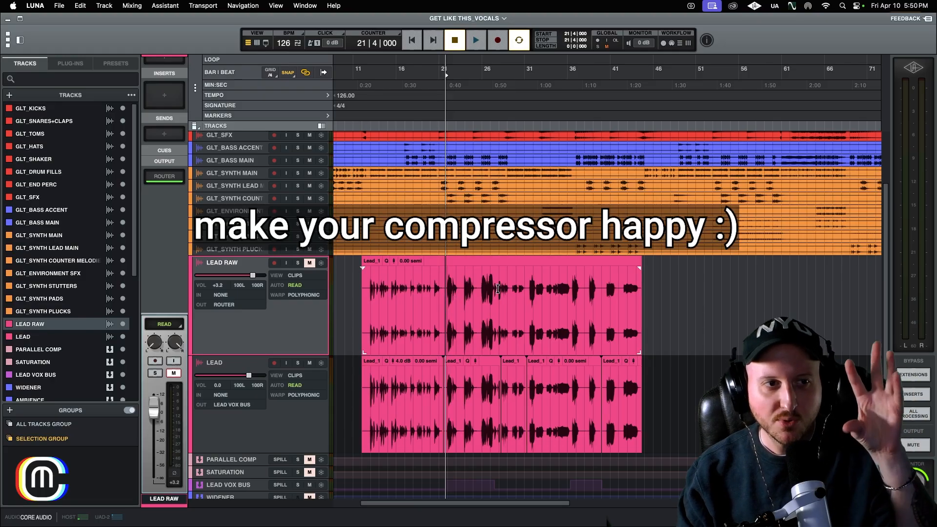
click(440, 296)
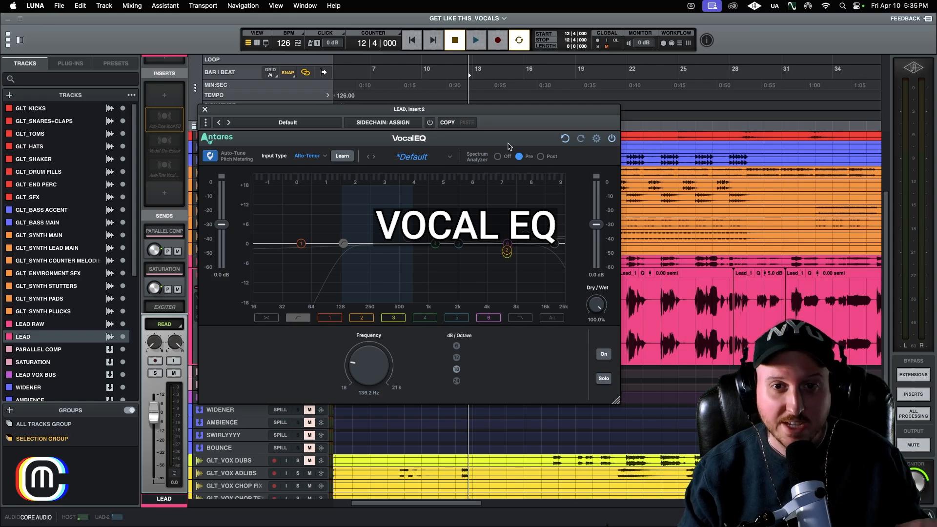
Move the VocalEQ window aside and play the lead vocal to examine its pitch tracking and spectrum.
drag(519, 116, 517, 112)
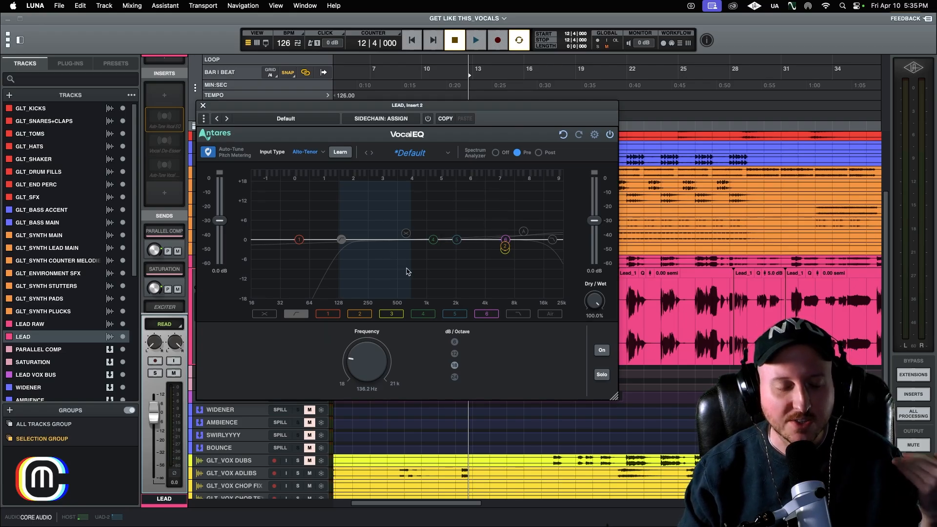
drag(480, 113, 445, 104)
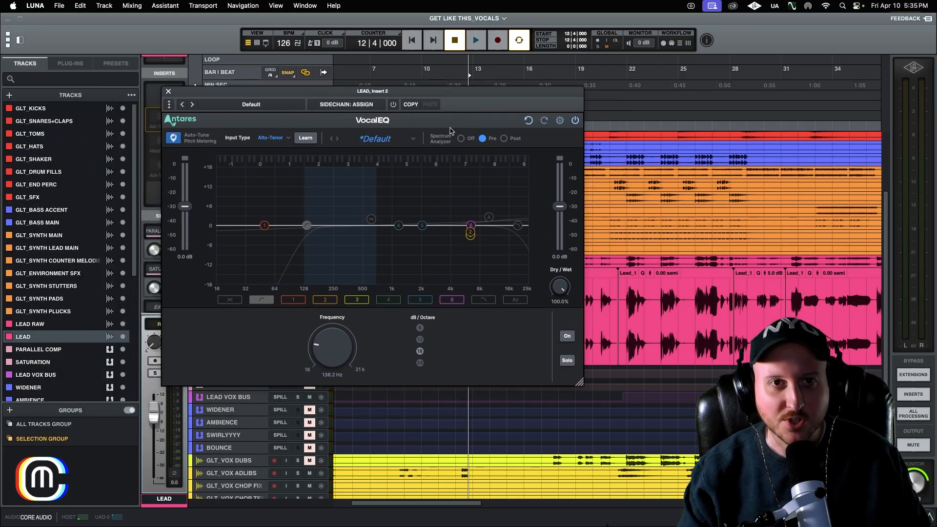
key(space)
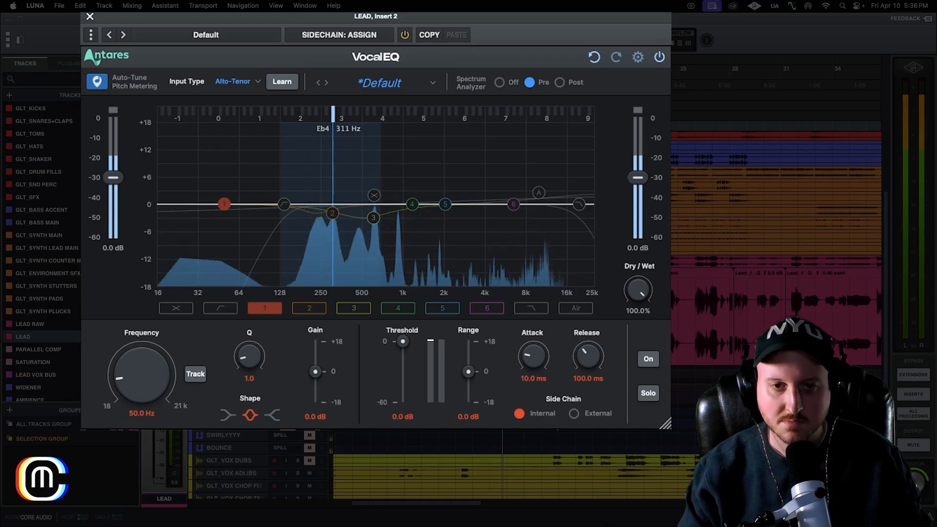
key(space)
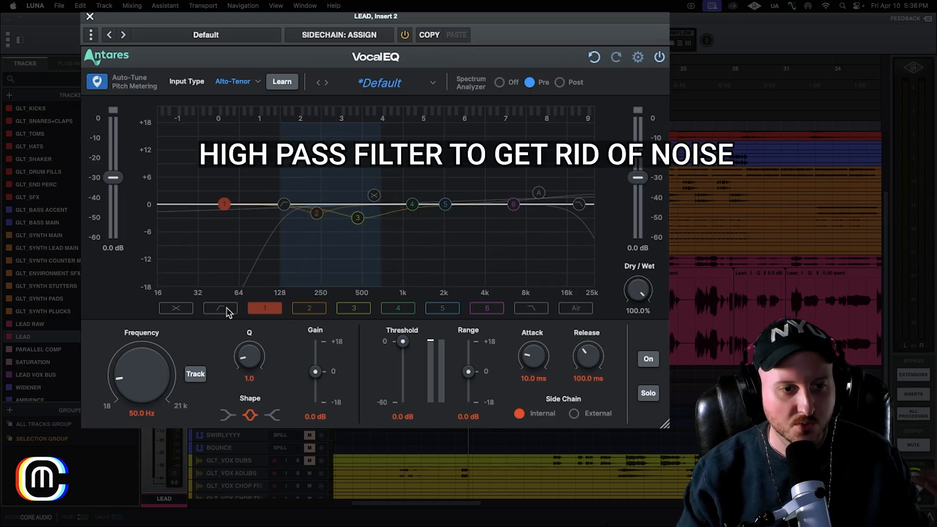
Turn on the high-pass filter in VocalEQ for the lead vocal.
click(221, 309)
click(648, 365)
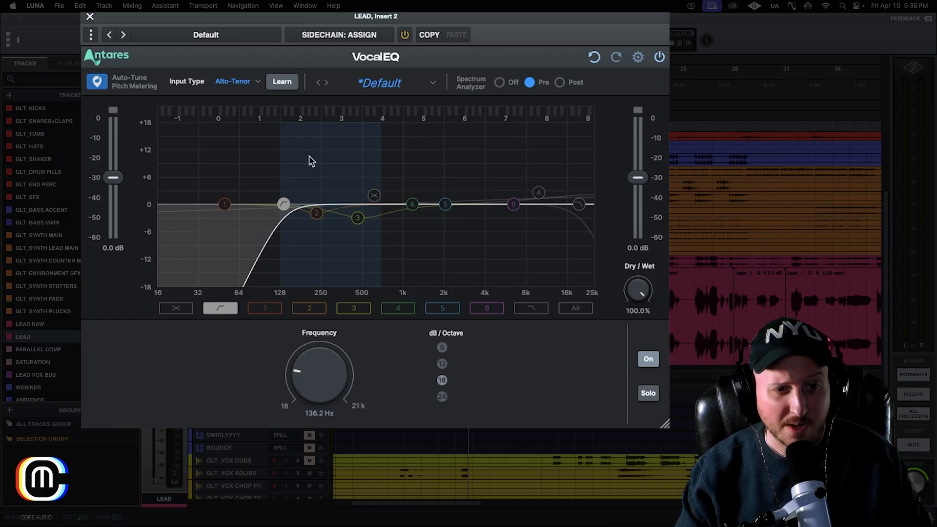
Turn on VocalEQ's band 2 and switch off its pitch tracking.
drag(315, 214, 334, 213)
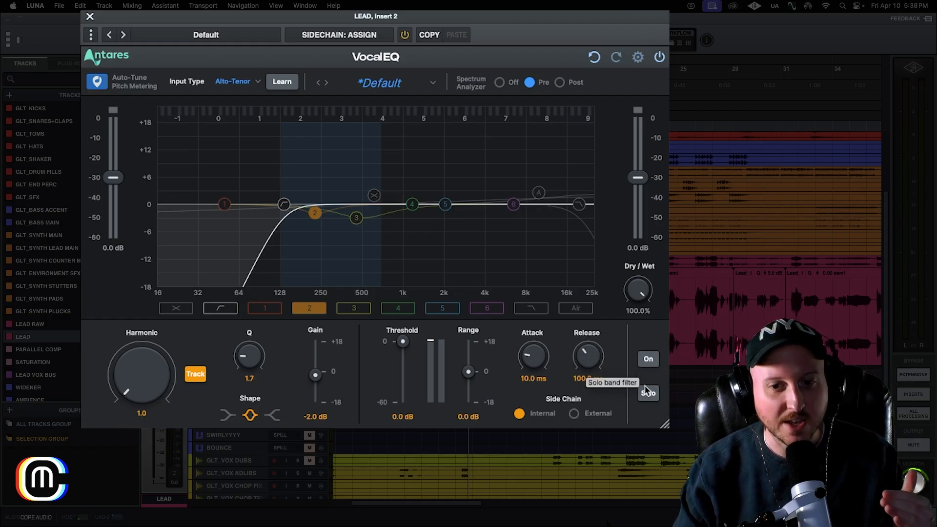
click(647, 360)
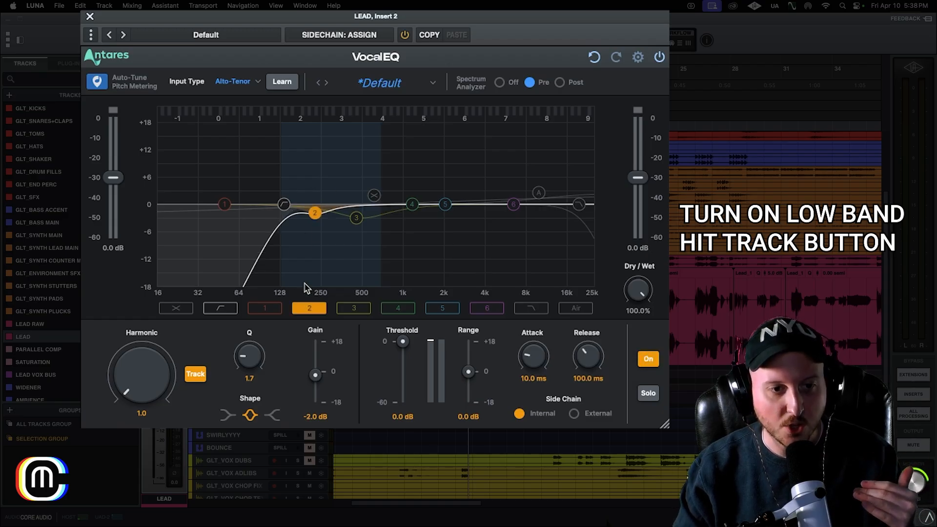
click(194, 382)
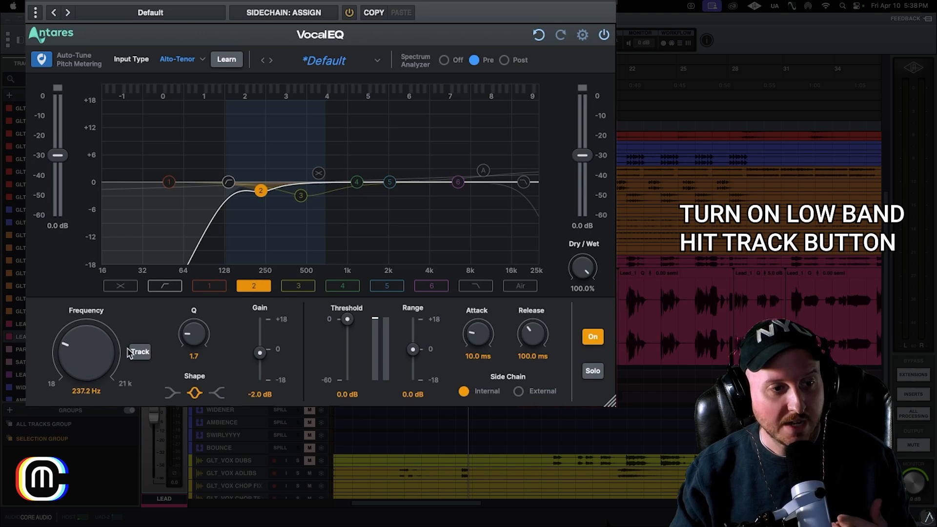
Play the lead vocal with band 2 bypassed and its pitch tracking off to compare its fixed frequency with the sung pitch.
click(113, 308)
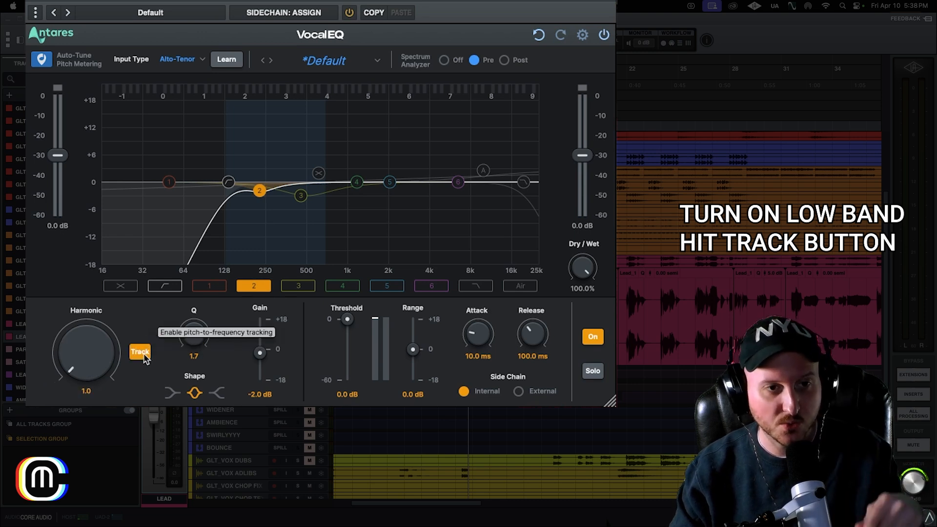
click(140, 351)
key(space)
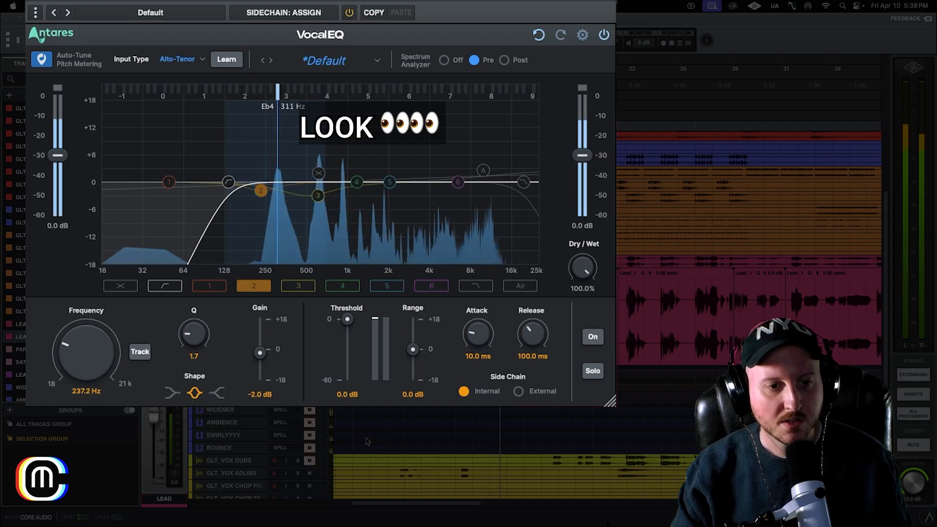
key(space)
Enable pitch tracking at harmonic 1.0 on band 2, turn the band on, and play the vocal.
click(140, 351)
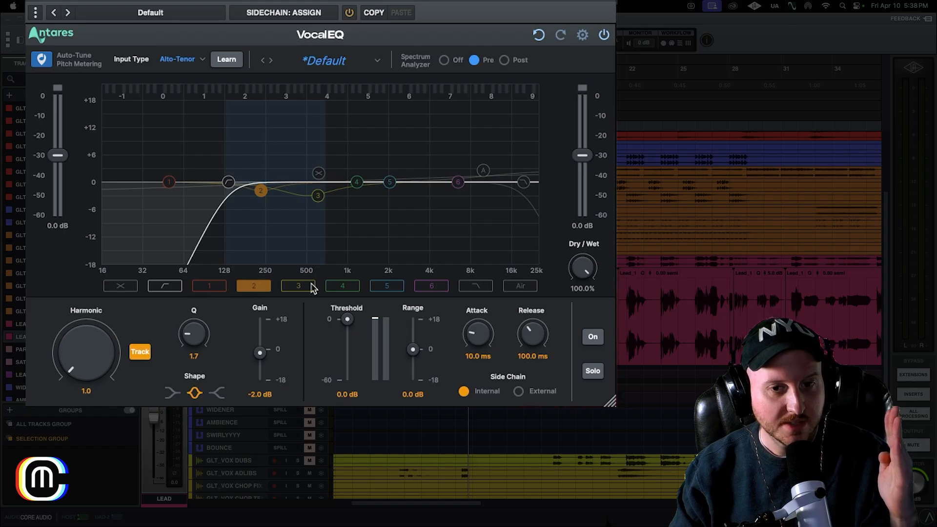
click(592, 337)
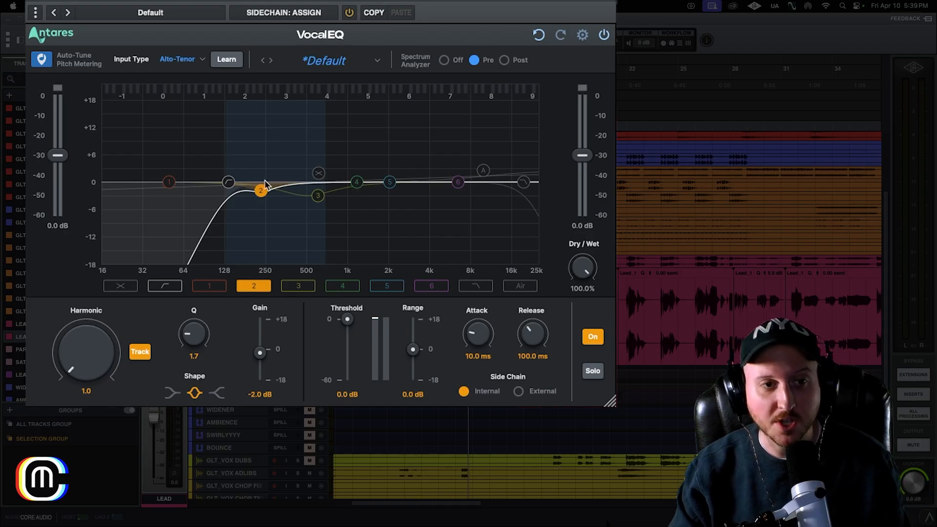
key(space)
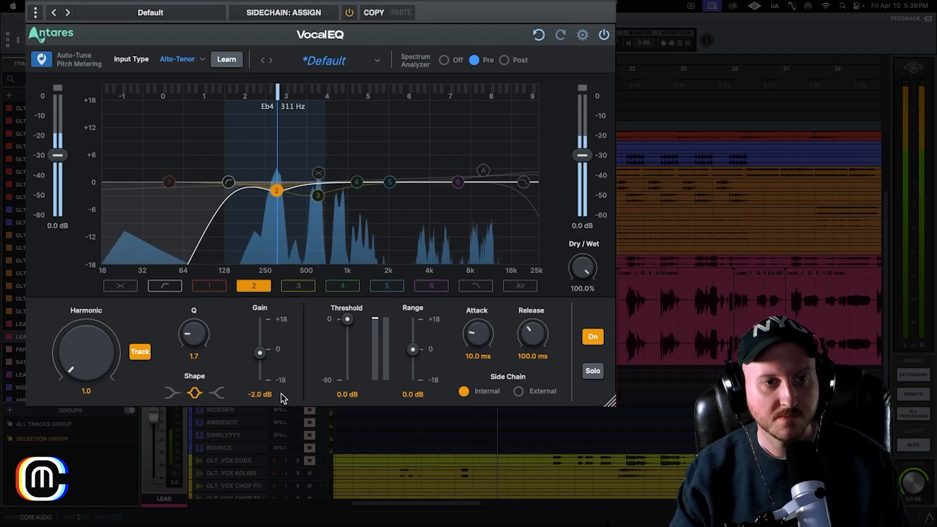
key(space)
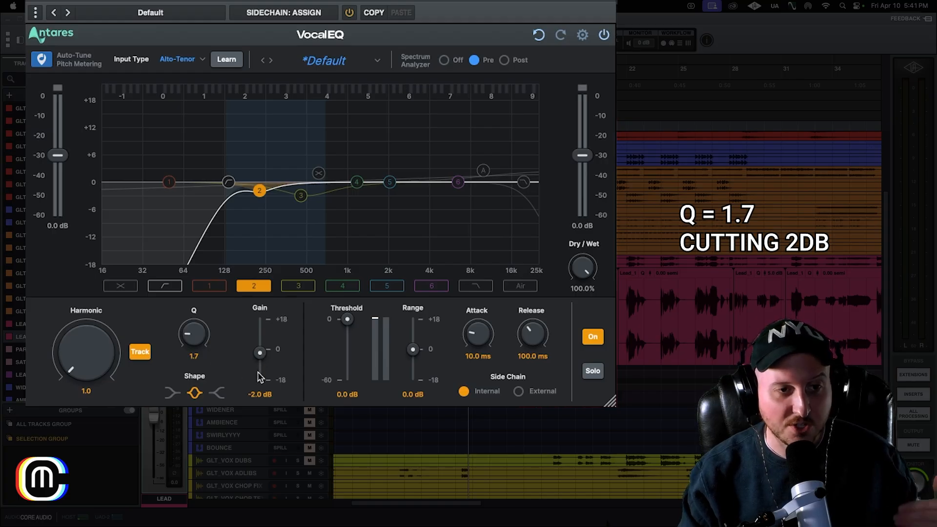
Compare the lead vocal with band 2 bypassed and engaged during playback.
click(597, 336)
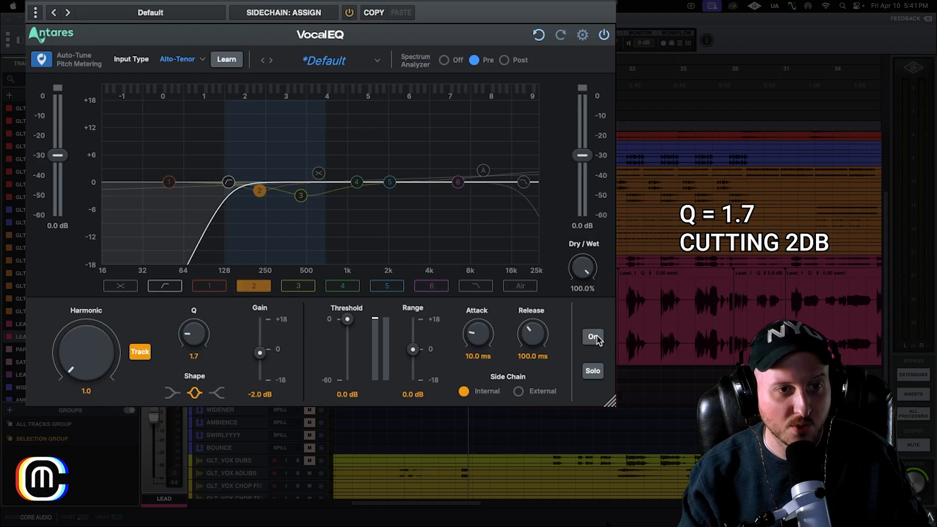
key(space)
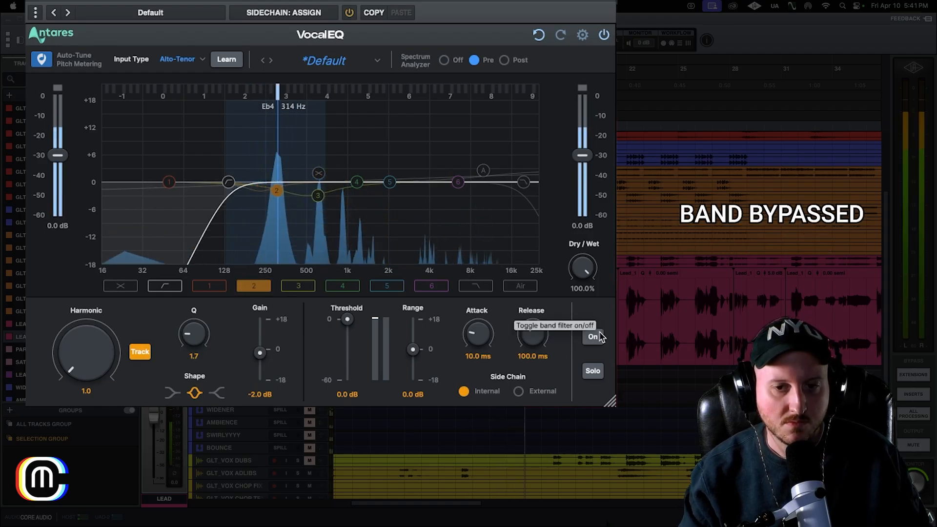
click(597, 336)
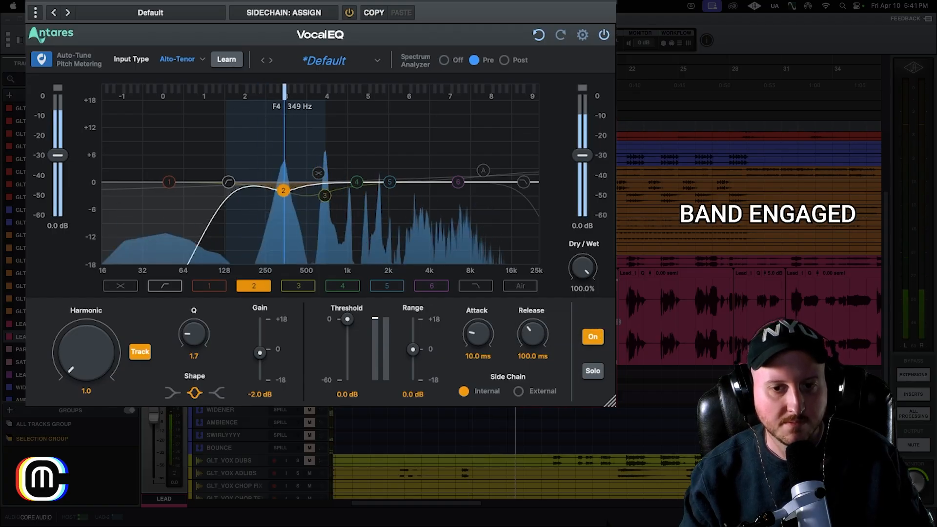
key(space)
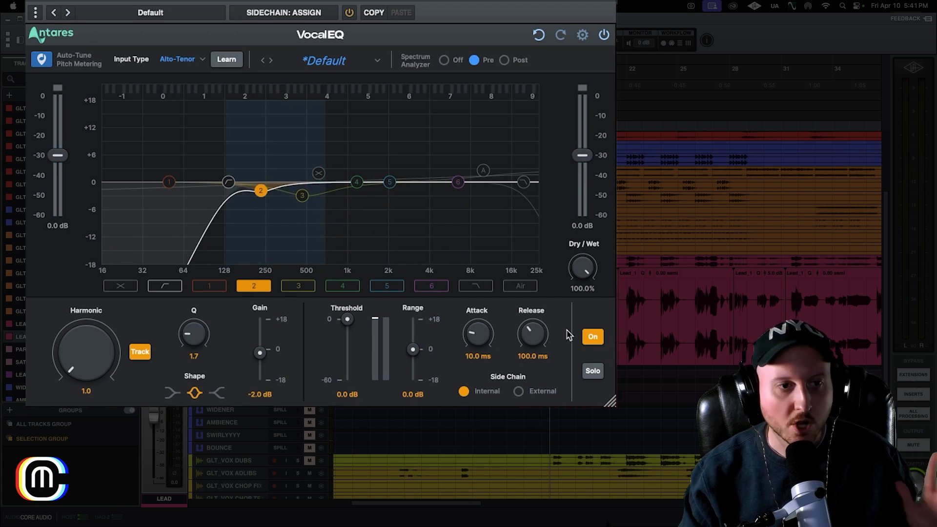
Turn on band 3 in VocalEQ with pitch tracking on harmonic 2.0.
click(303, 286)
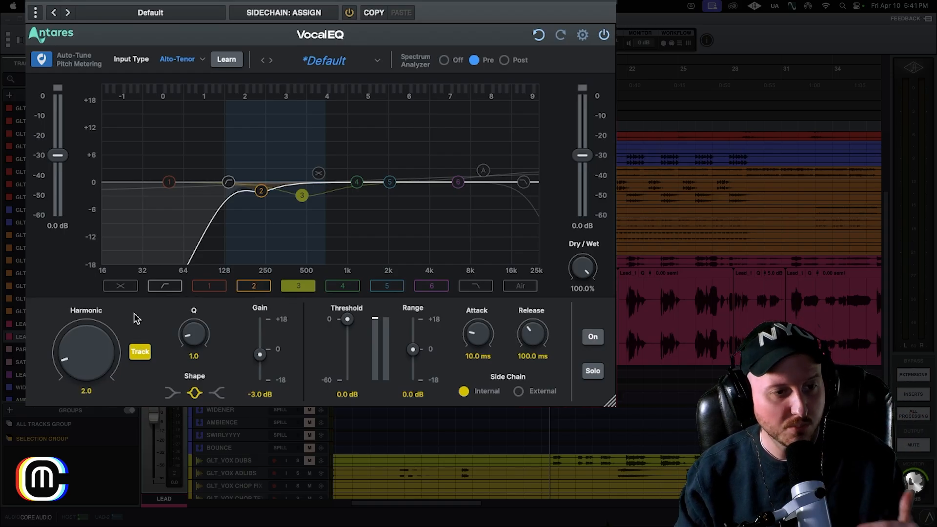
click(600, 337)
click(146, 356)
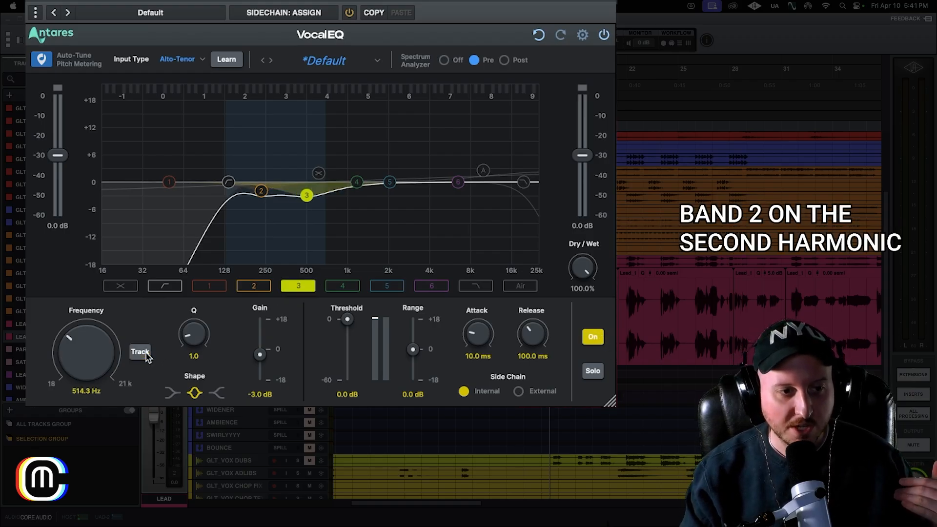
click(140, 351)
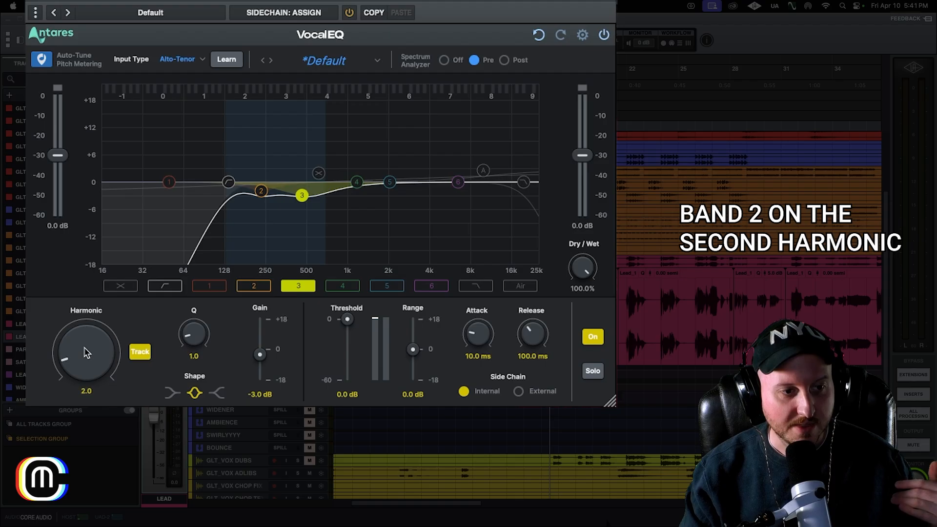
Try band 3's tracked harmonic at 10.0 and 1.0 while playing the lead vocal.
drag(83, 379, 90, 356)
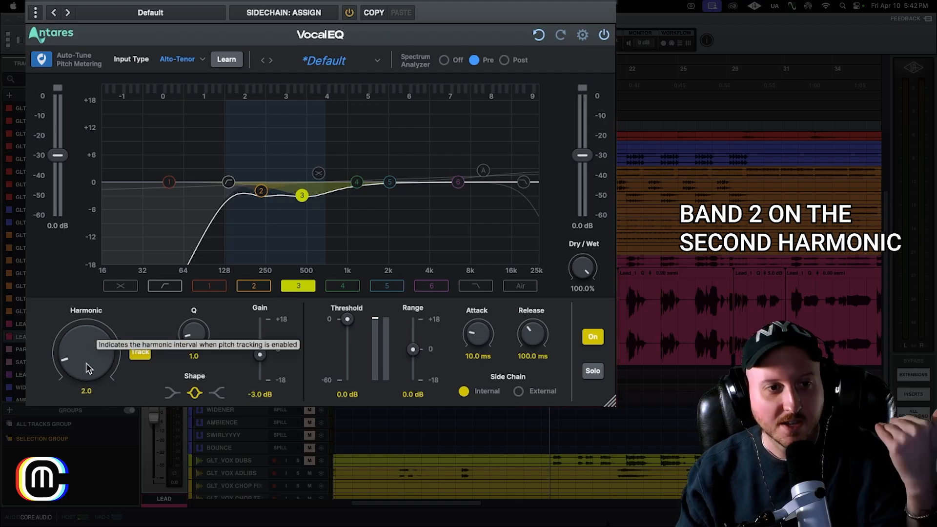
drag(91, 364, 96, 333)
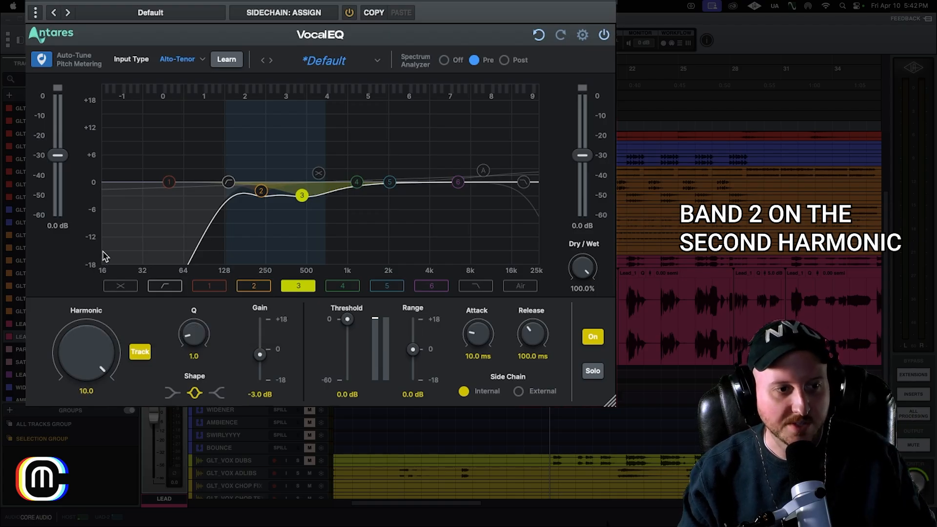
drag(88, 339, 74, 397)
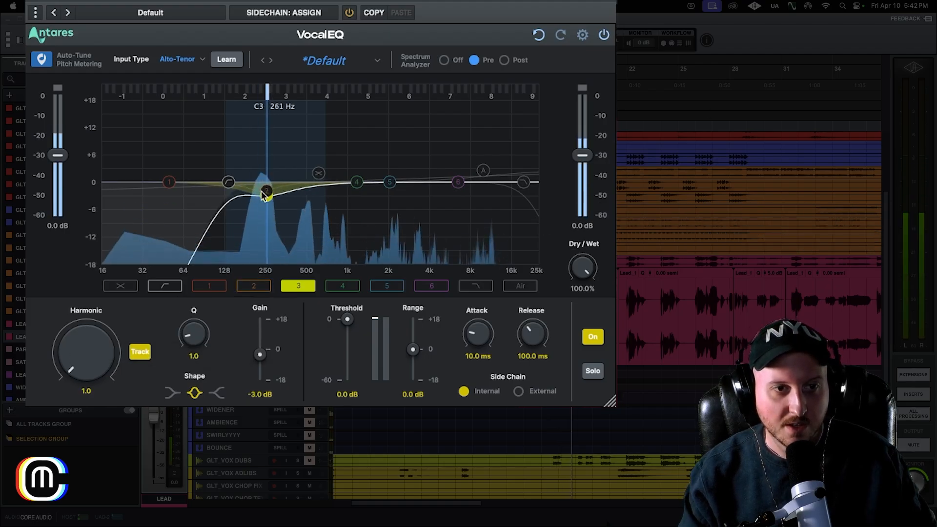
key(space)
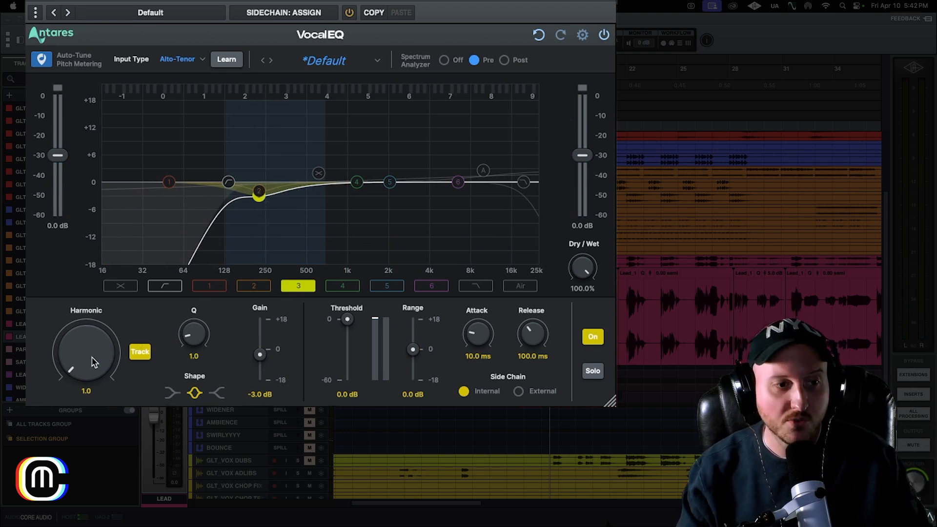
Audition band 3 soloed while sweeping its harmonic up to 6.0, and restore it to 2.0 with solo off.
click(455, 317)
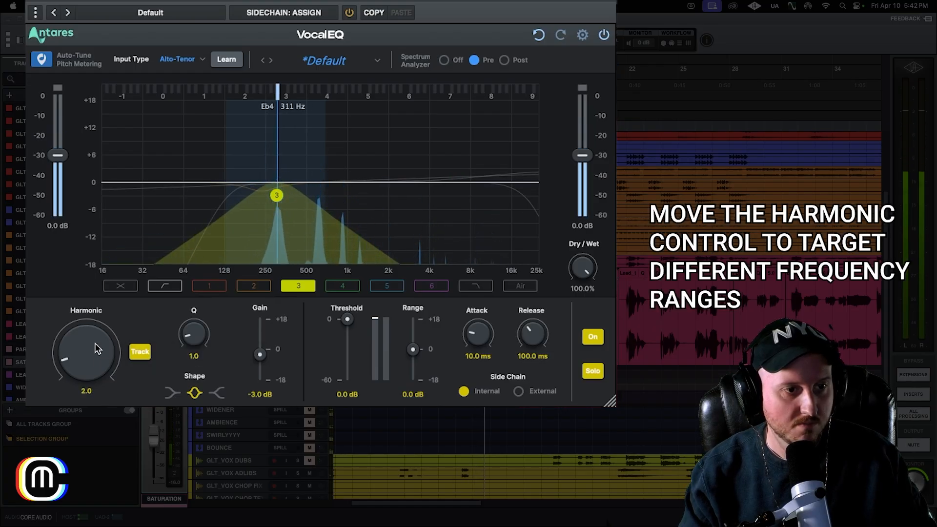
drag(96, 357, 95, 347)
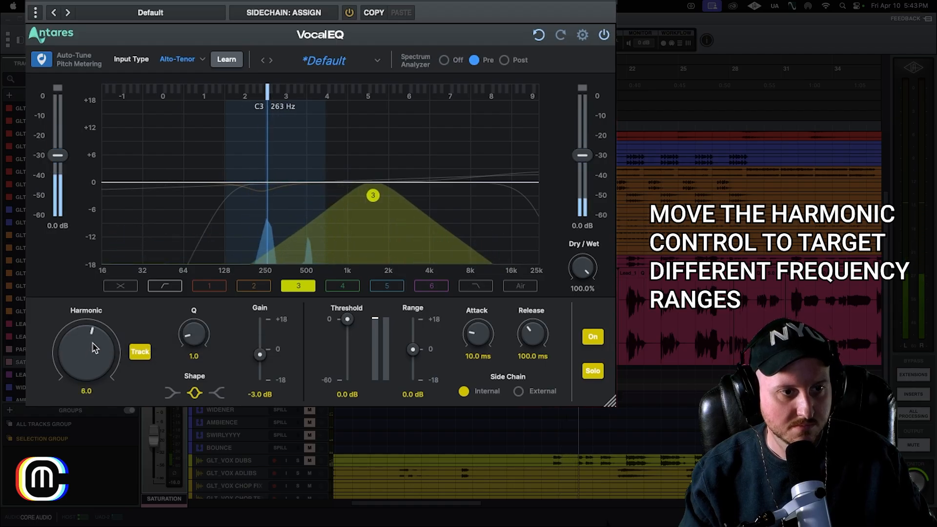
key(space)
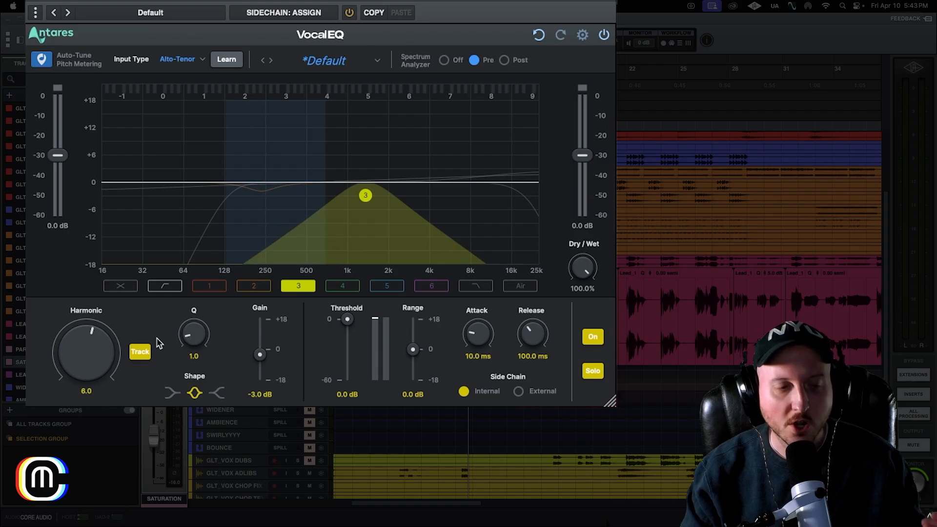
drag(98, 384, 77, 397)
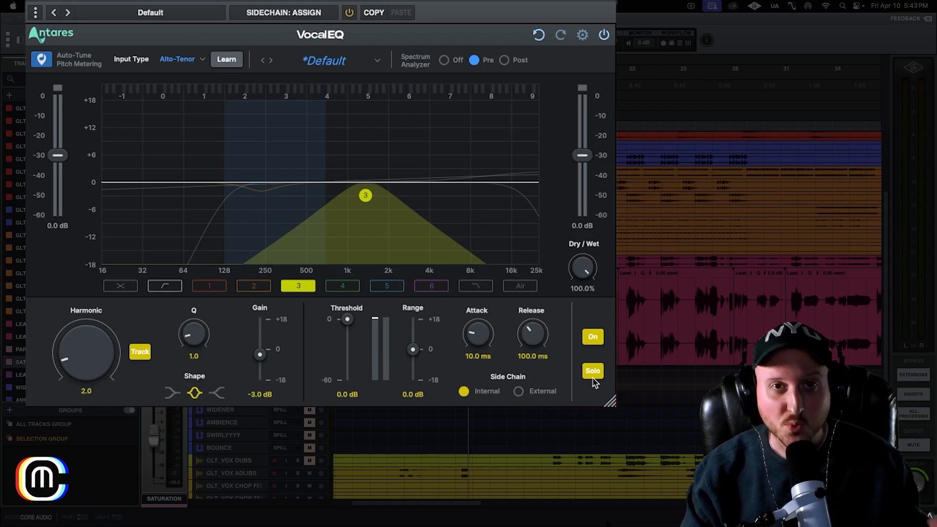
click(593, 371)
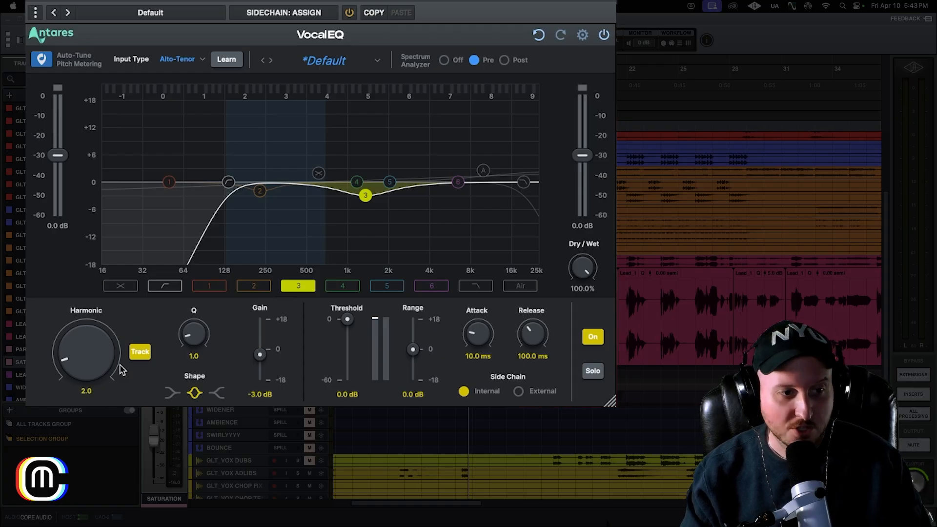
Play the lead vocal with band 3's second-harmonic cut, briefly soloing the band to hear its range.
key(space)
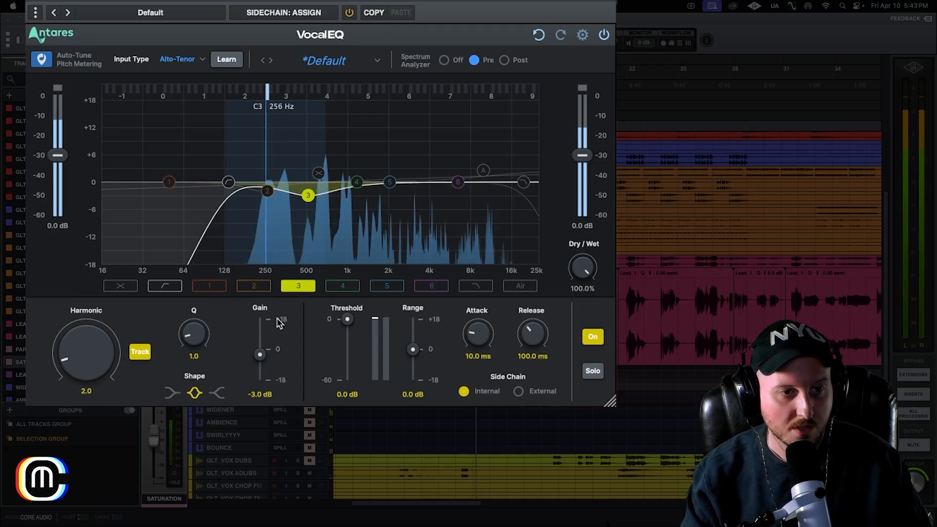
click(592, 375)
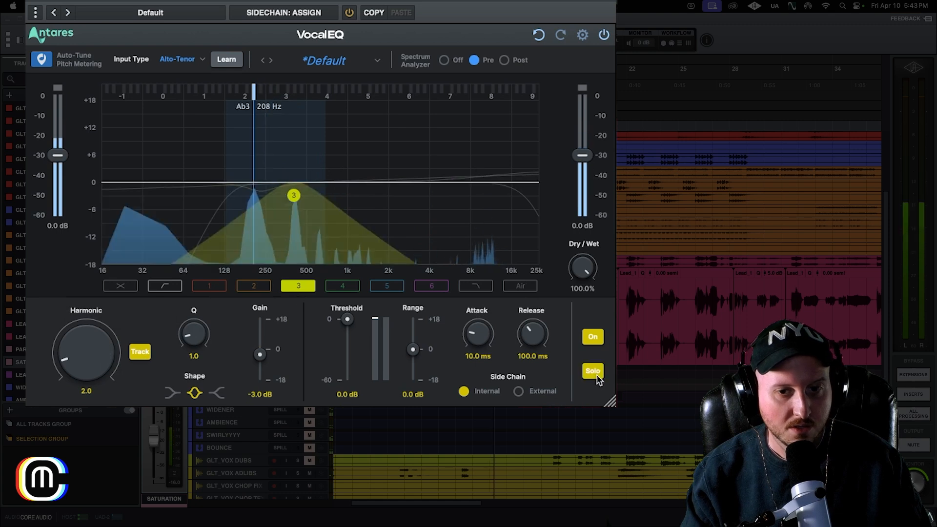
click(591, 378)
key(space)
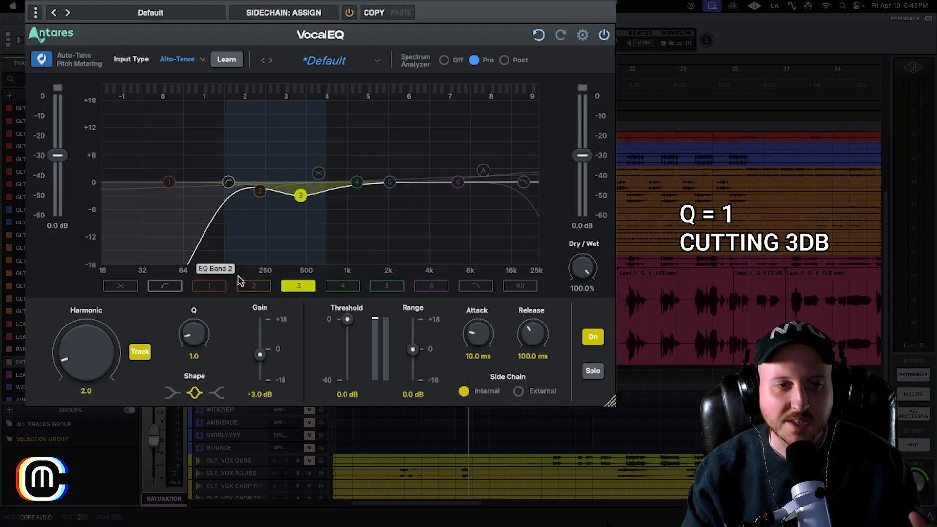
Turn band 2 back on and turn on VocalEQ's tilt band.
click(252, 287)
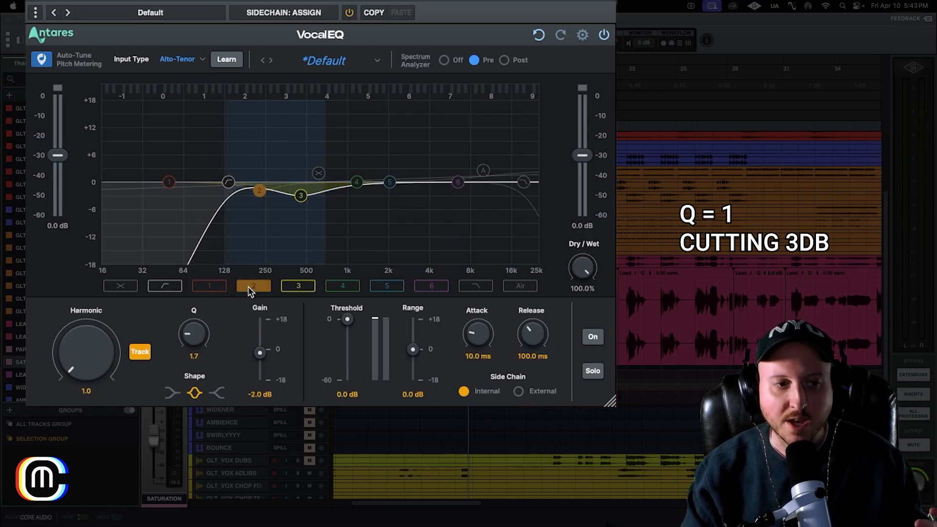
click(593, 337)
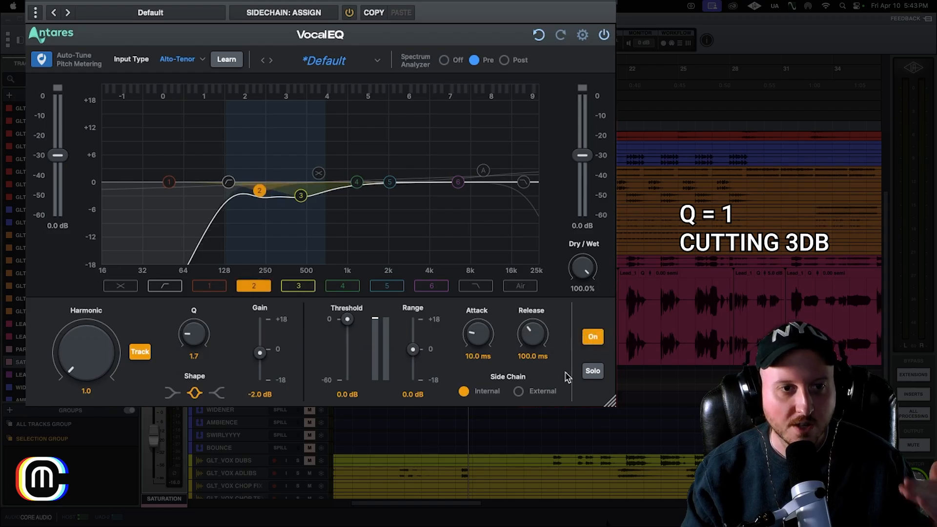
click(335, 284)
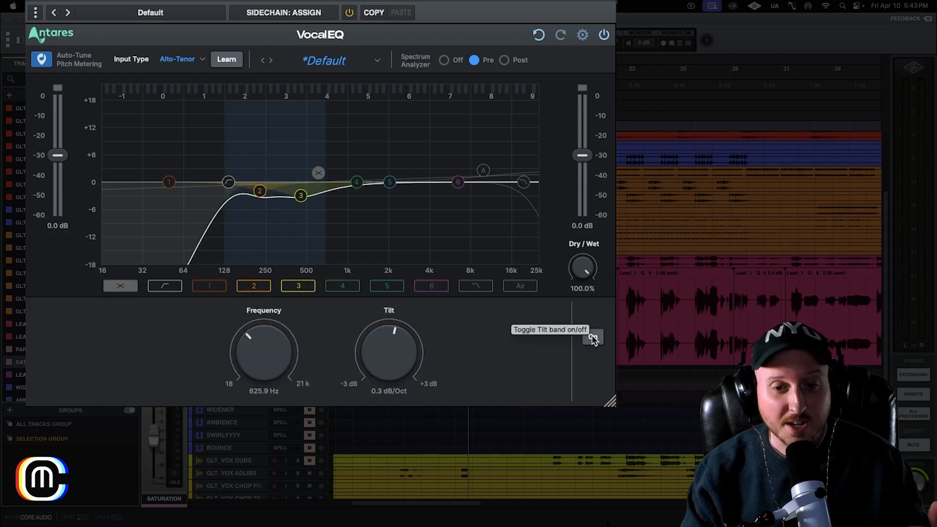
click(592, 337)
click(592, 337)
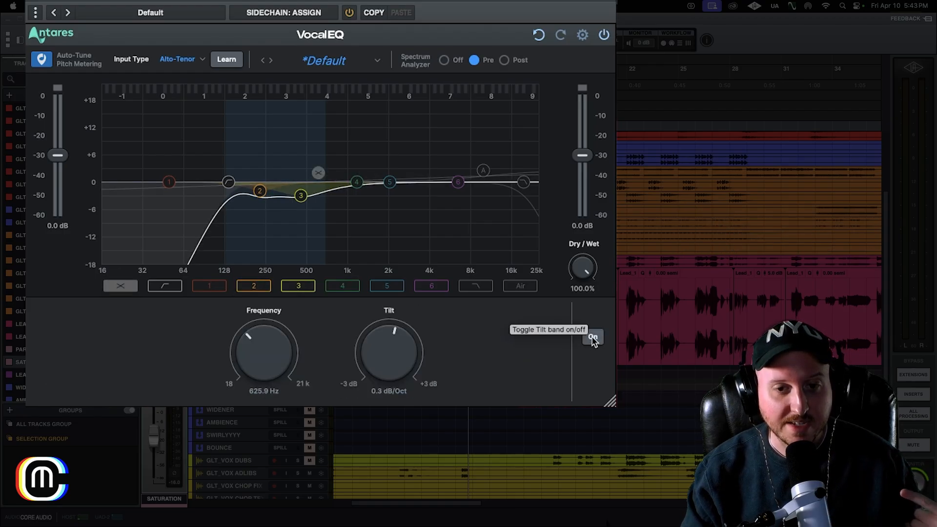
click(592, 337)
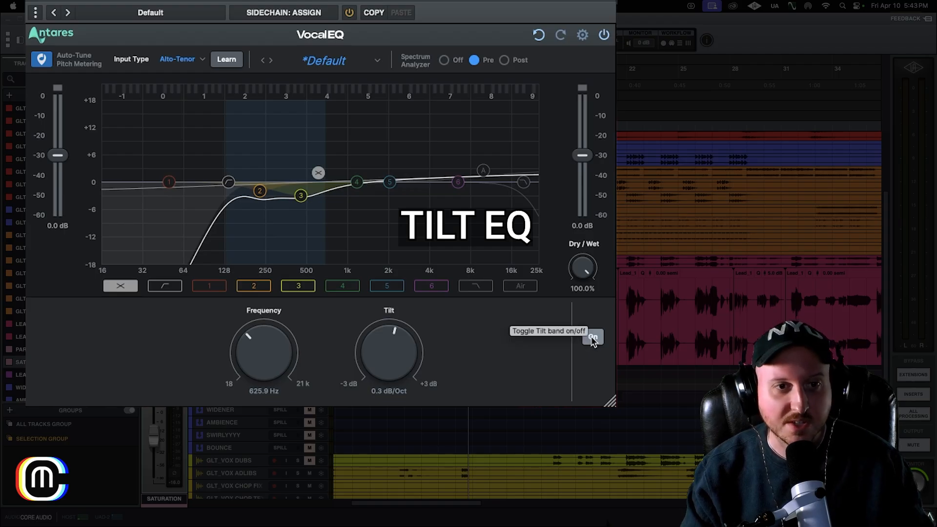
Try a tilt of -3.0 dB/Oct on the tilt band, and undo the change.
drag(367, 371, 320, 443)
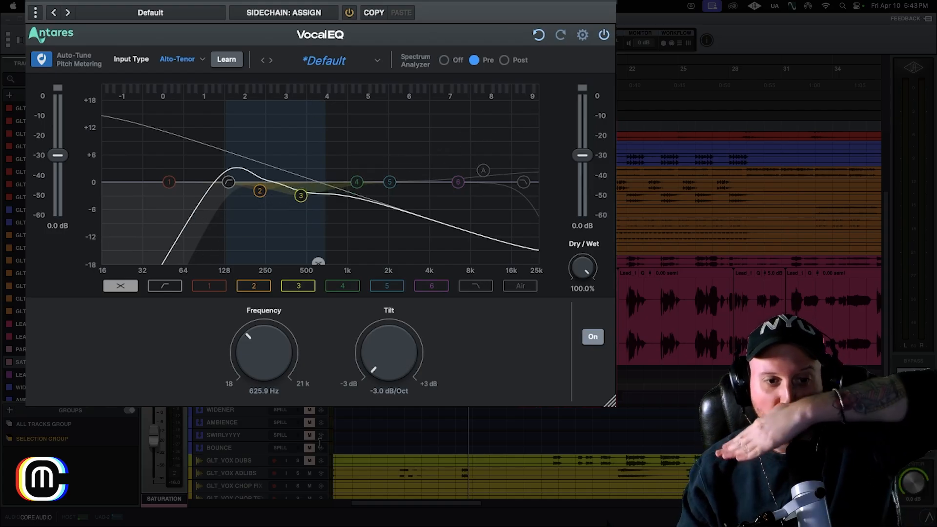
drag(285, 376, 292, 351)
key(super+z)
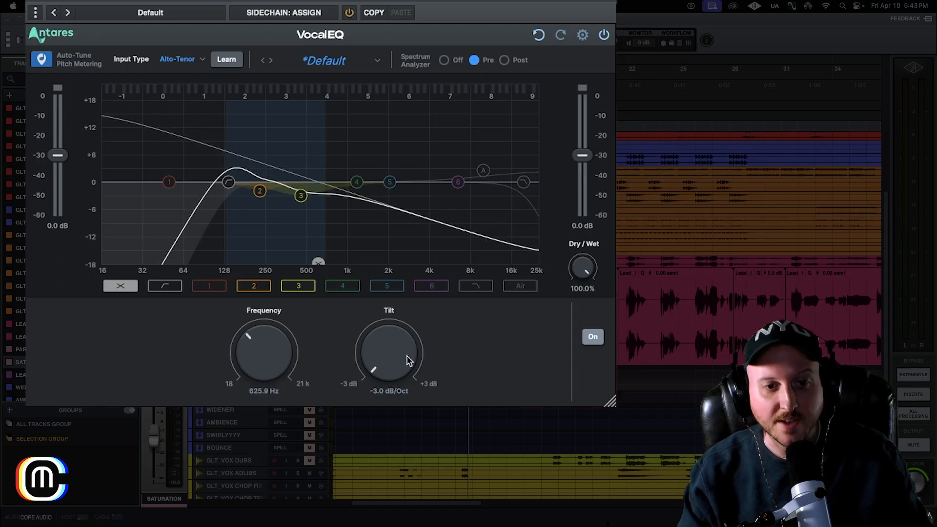
key(super+z)
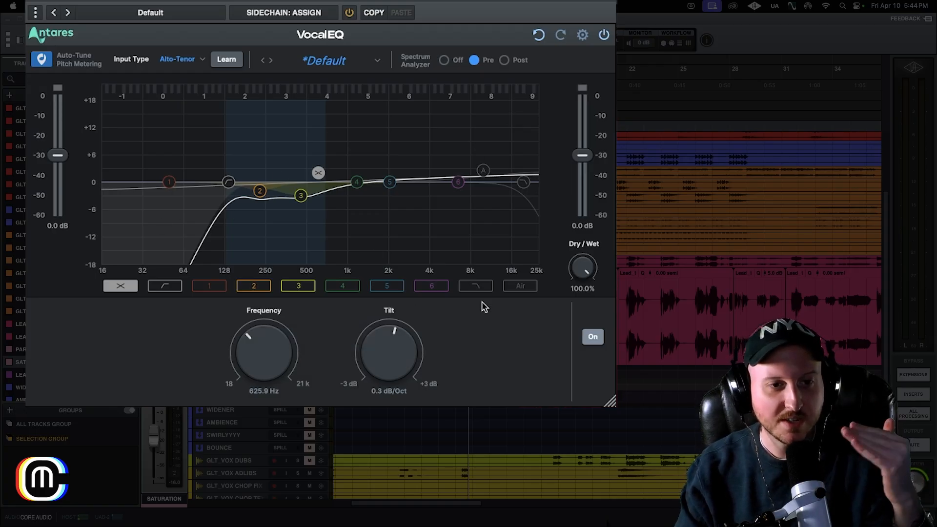
Compare the lead vocal with the tilt band bypassed and engaged during playback.
click(593, 337)
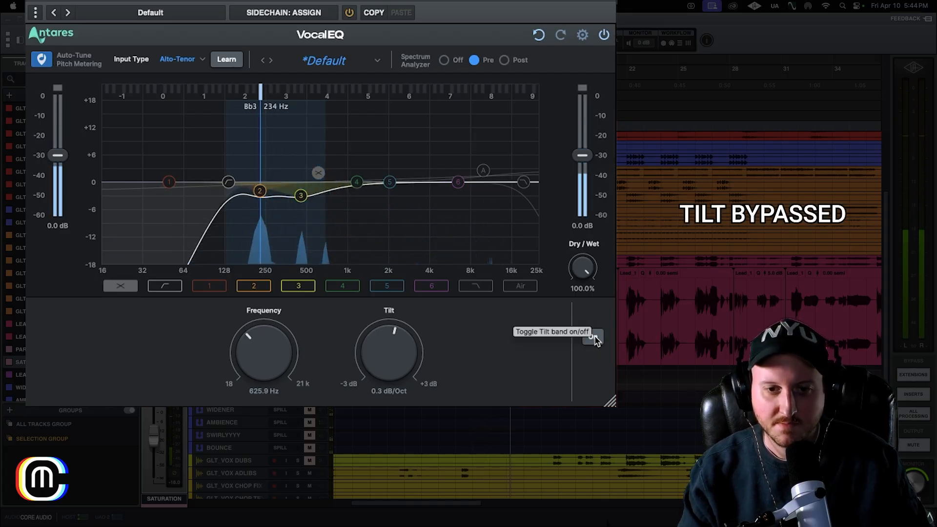
click(594, 337)
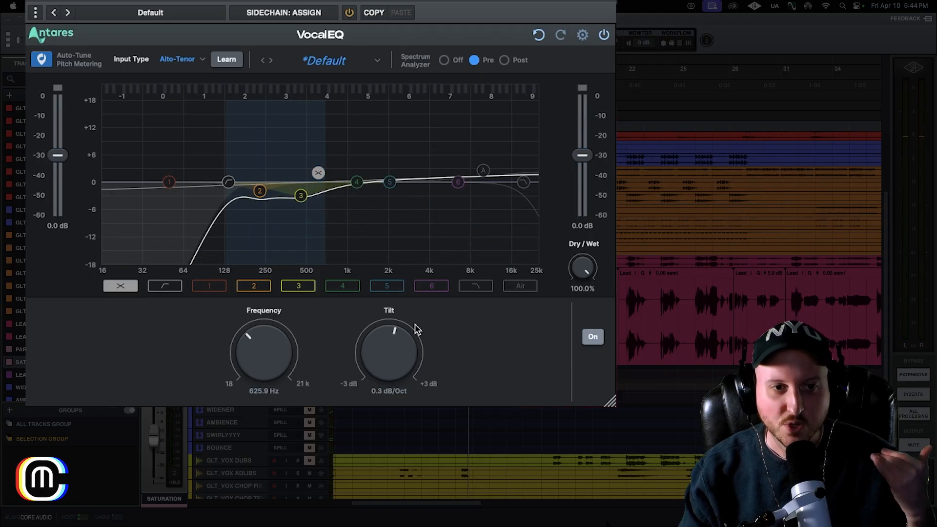
Solo VocalEQ's band 5 while playing the lead vocal to hear the range it covers, and clear the solo.
click(352, 288)
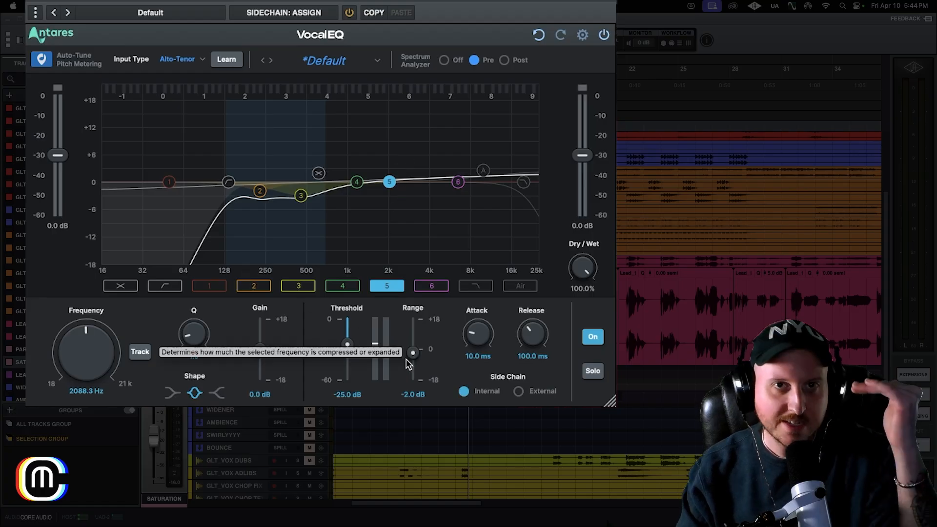
click(592, 370)
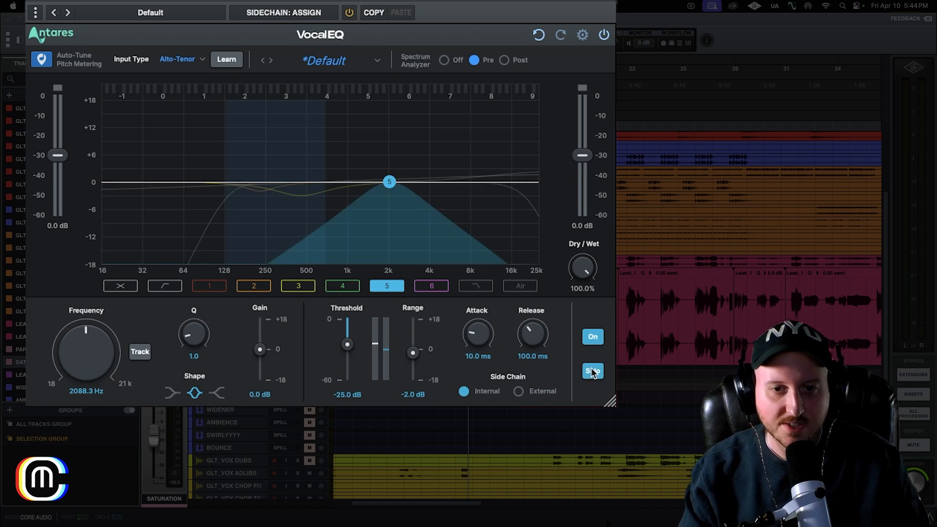
key(space)
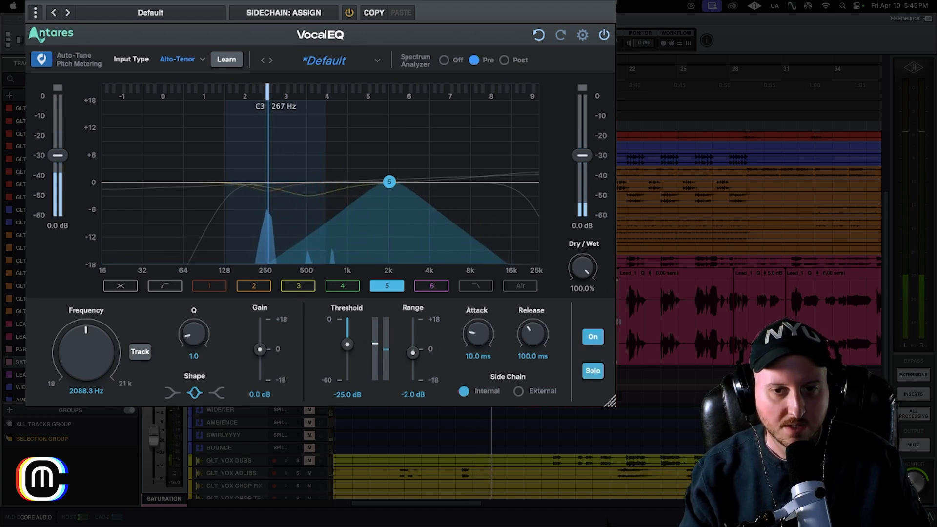
key(space)
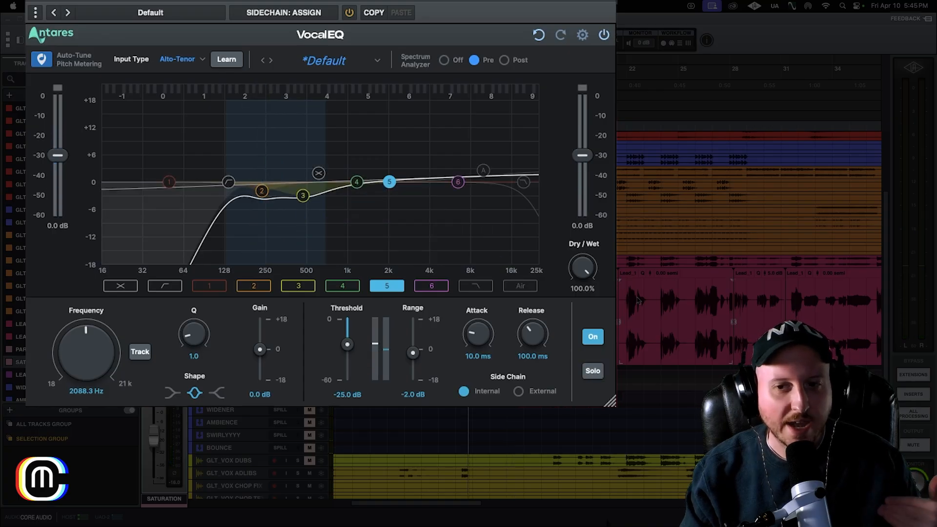
Play a later passage of the lead vocal to hear band 5's dynamic cut working with the other bands.
click(626, 300)
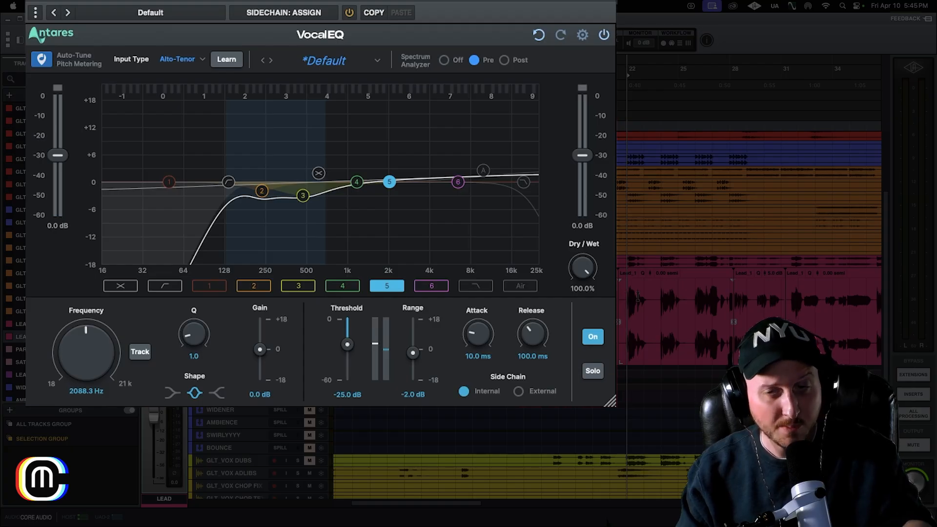
scroll(627, 297, right, 2)
scroll(626, 297, right, 10)
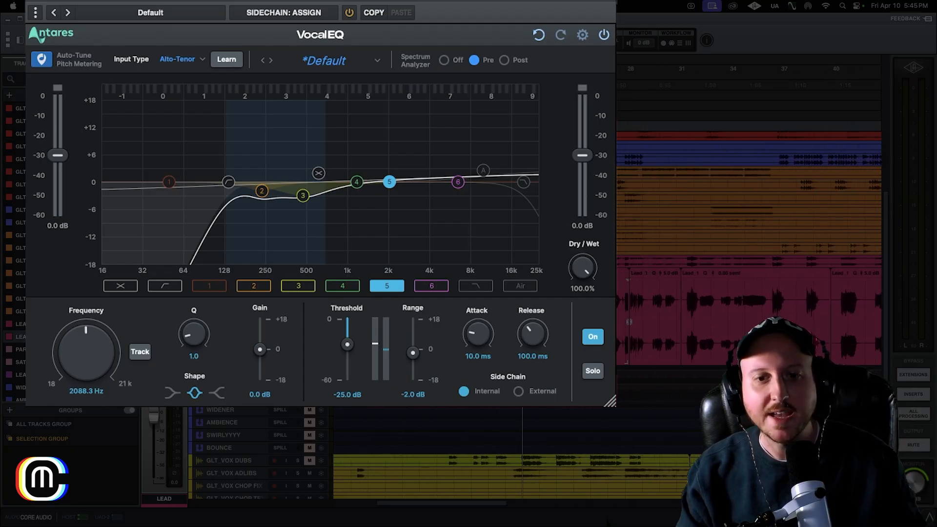
key(space)
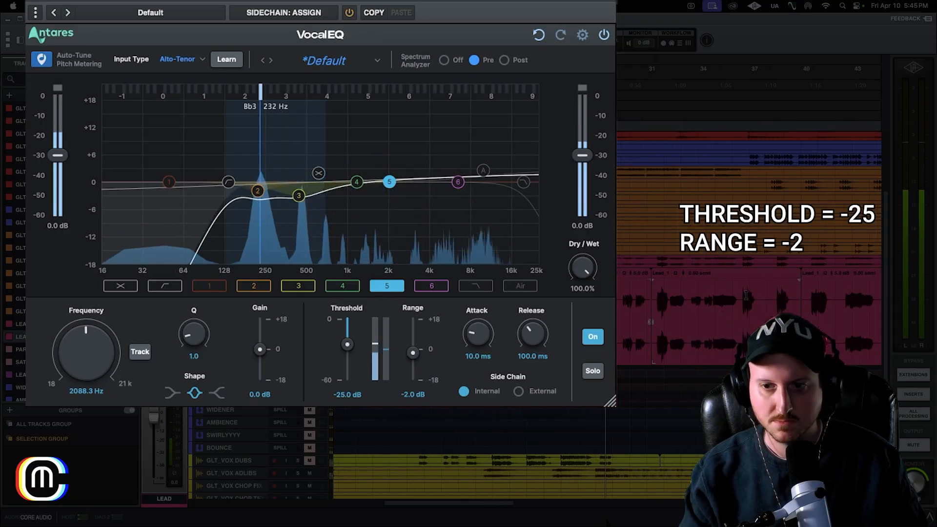
key(space)
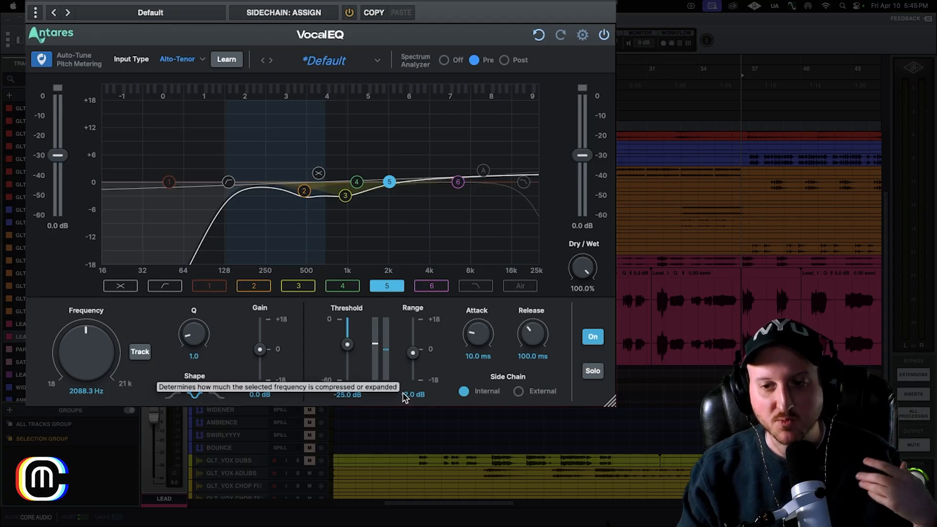
Turn on VocalEQ's Air band, comparing the lead vocal with the band bypassed and engaged during playback.
click(522, 287)
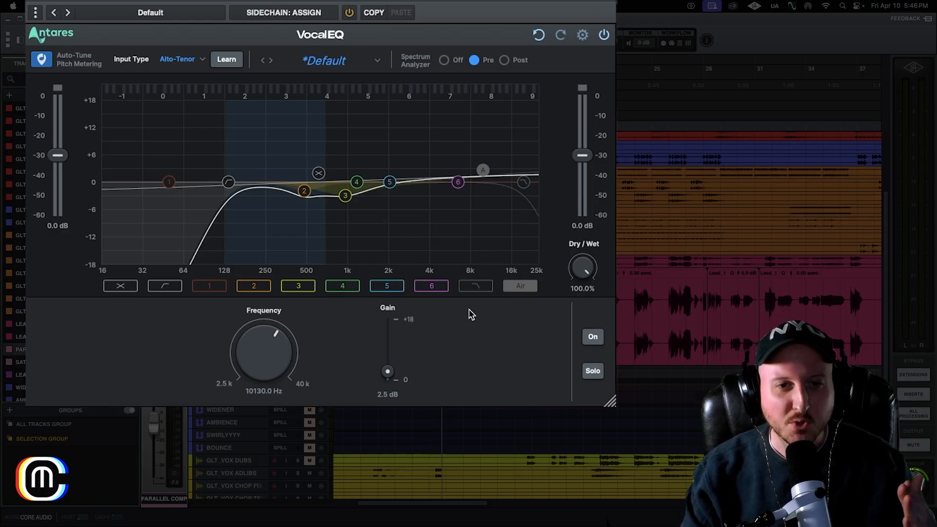
click(600, 341)
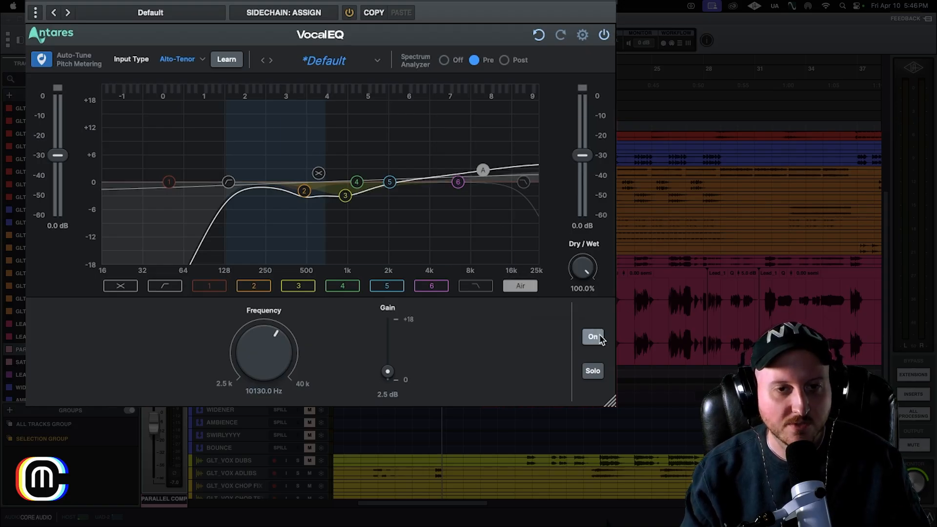
click(600, 340)
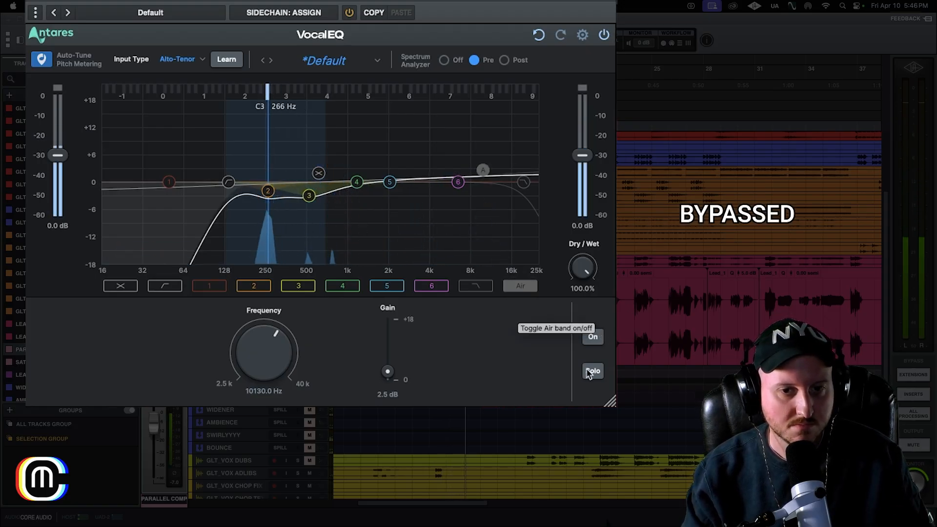
click(598, 342)
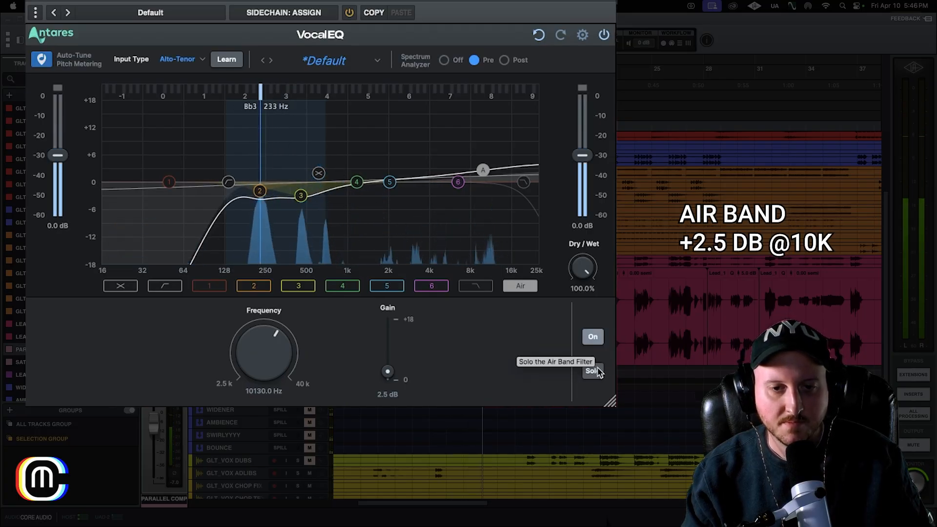
key(space)
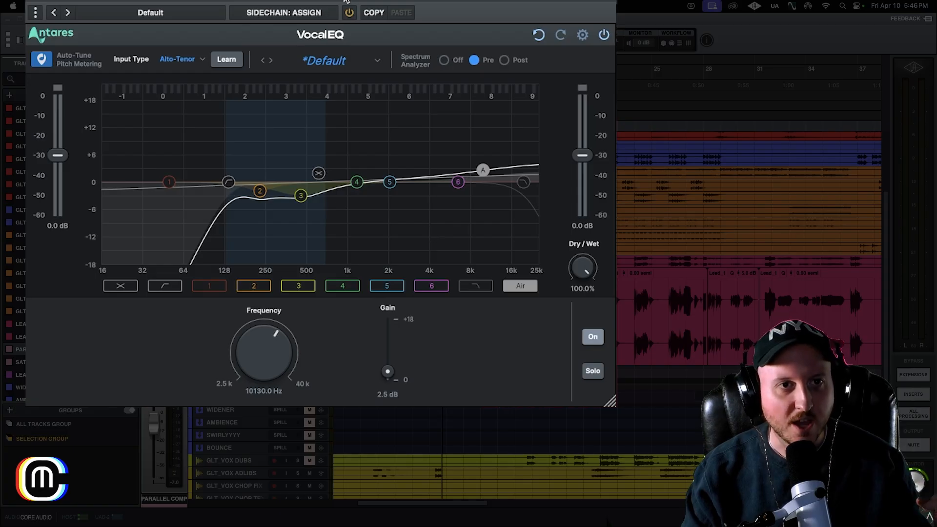
Compare the lead vocal with the whole VocalEQ bypassed and engaged during playback.
drag(346, 3, 383, 11)
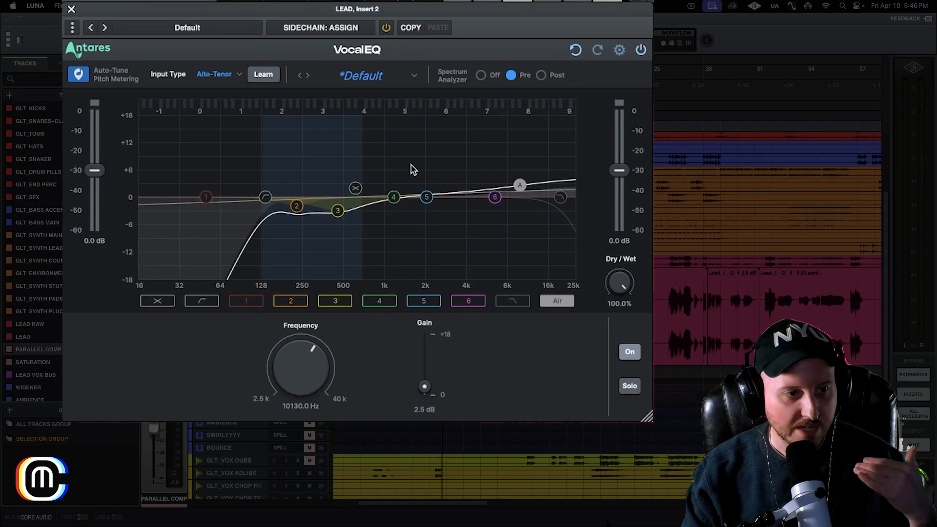
click(640, 49)
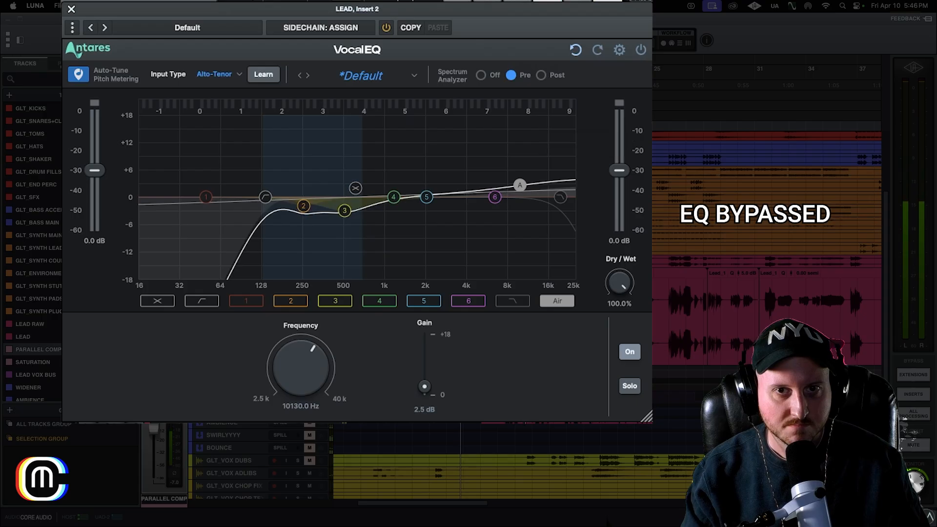
click(641, 50)
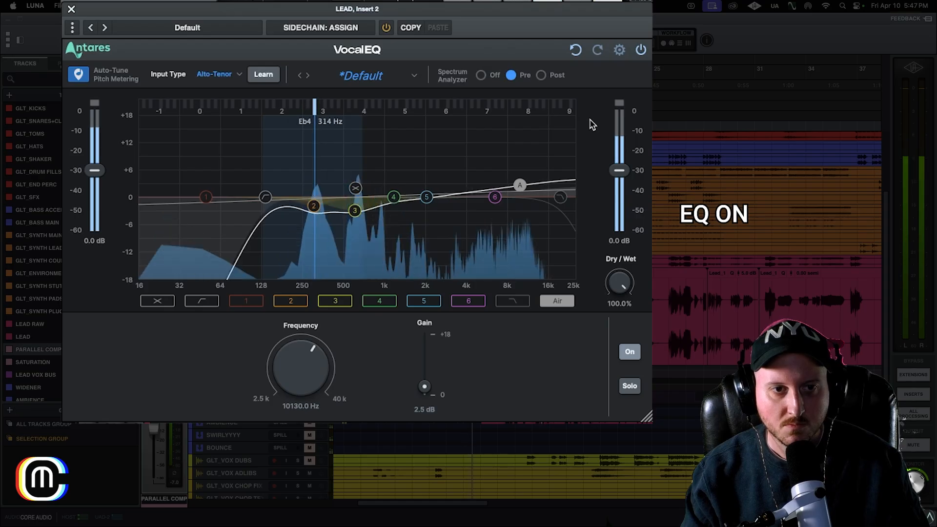
key(space)
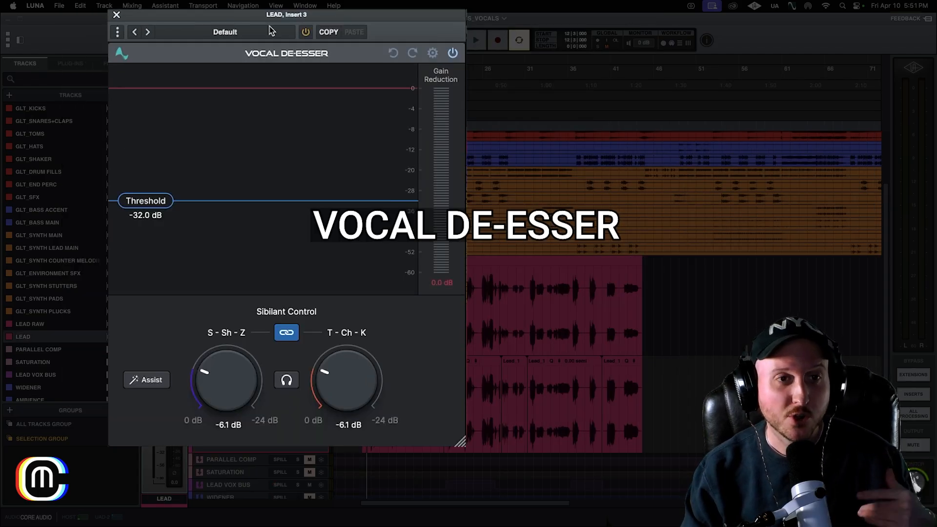
Unlink the Vocal De-Esser's S-Sh-Z and T-Ch-K sibilant controls, and link them again.
drag(399, 18, 357, 11)
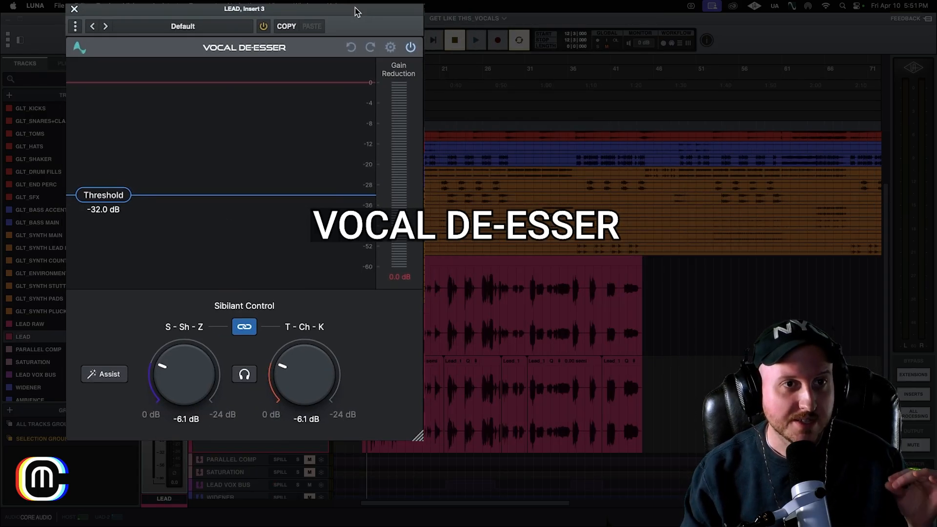
scroll(482, 182, left, 3)
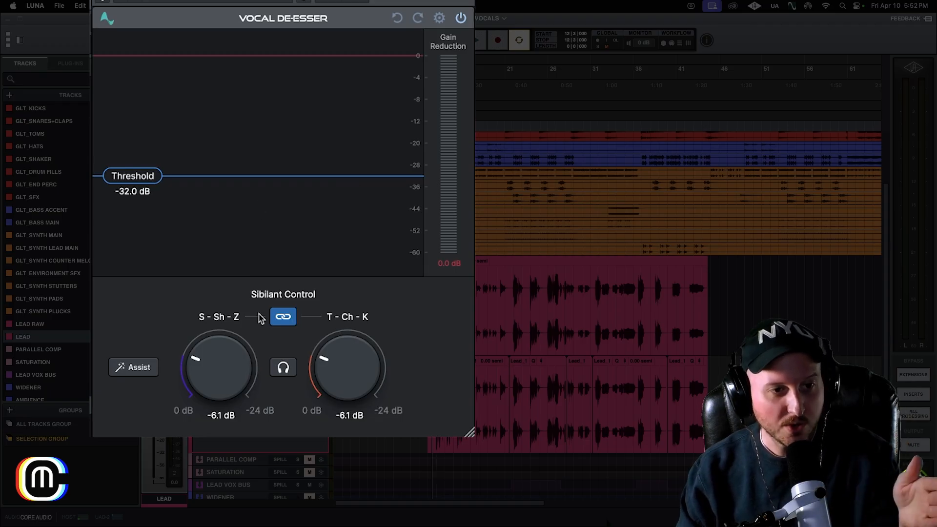
click(281, 319)
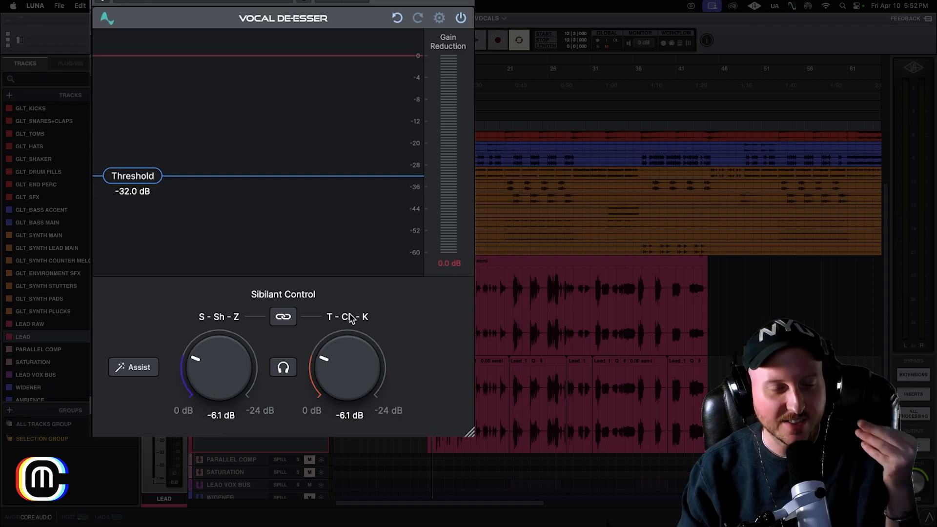
click(284, 317)
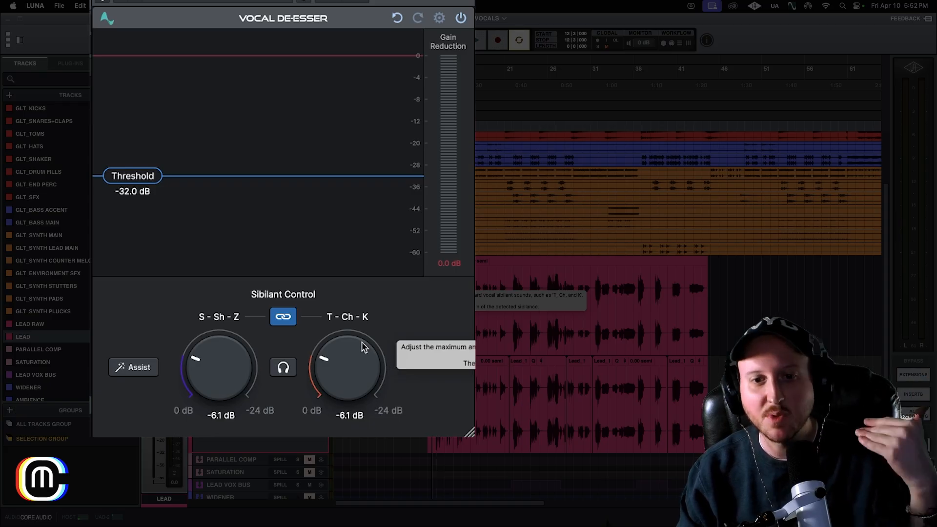
Play the lead vocal with the Vocal De-Esser open to check its sibilance control.
drag(313, 3, 370, 6)
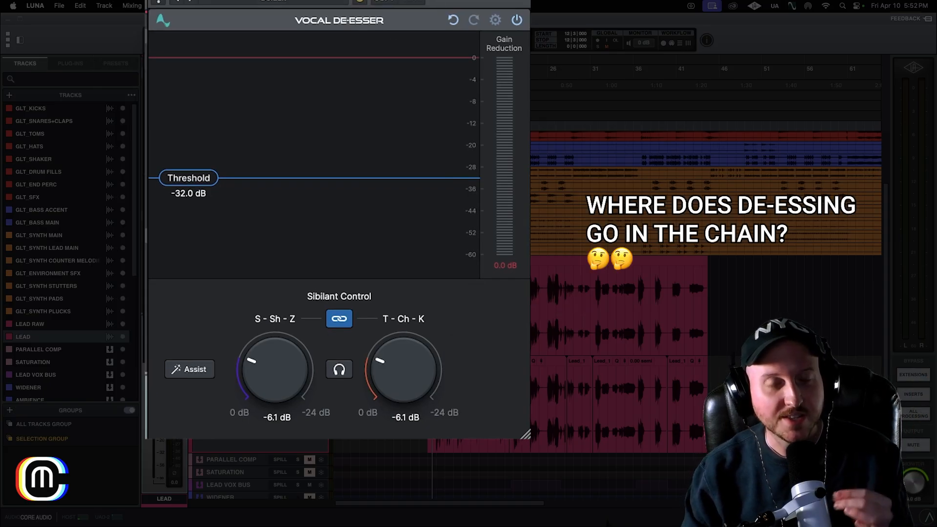
drag(431, 15, 427, 12)
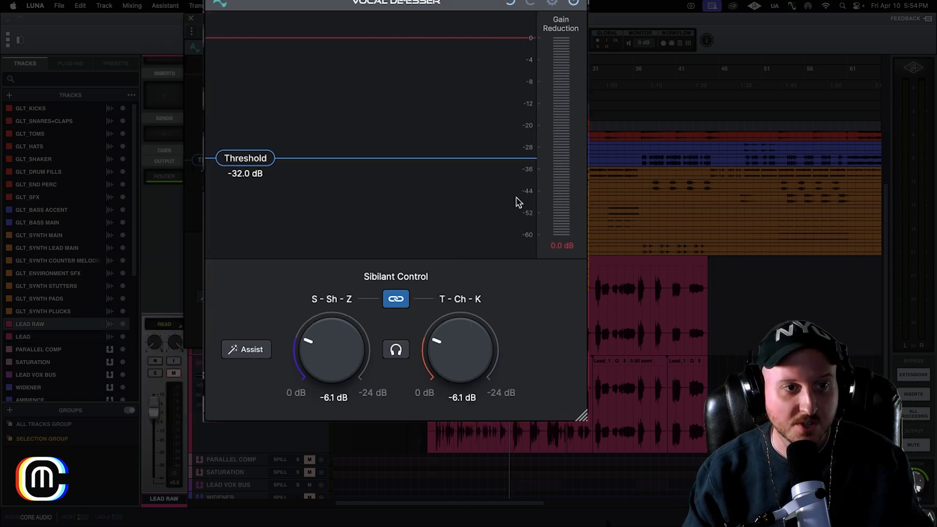
key(space)
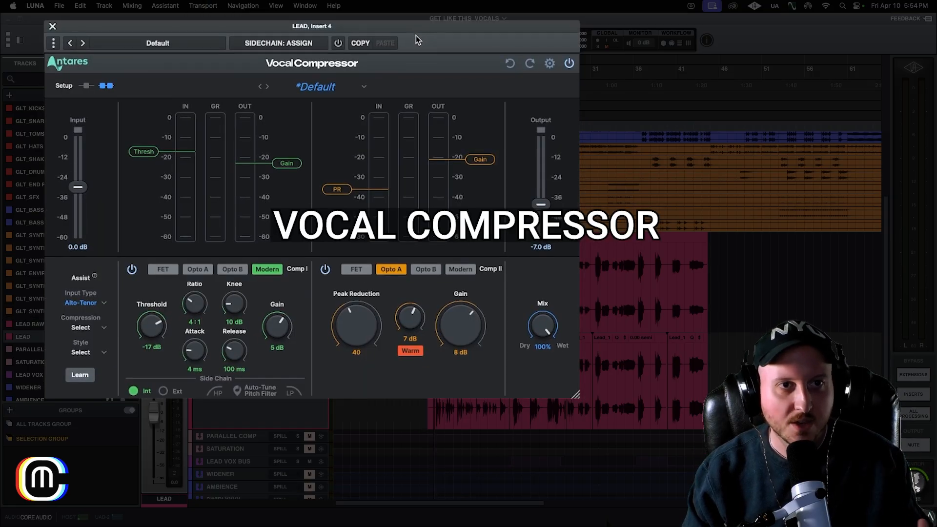
Enable the VocalCompressor insert on the lead track and switch its setup to a single compressor and back to dual.
click(338, 43)
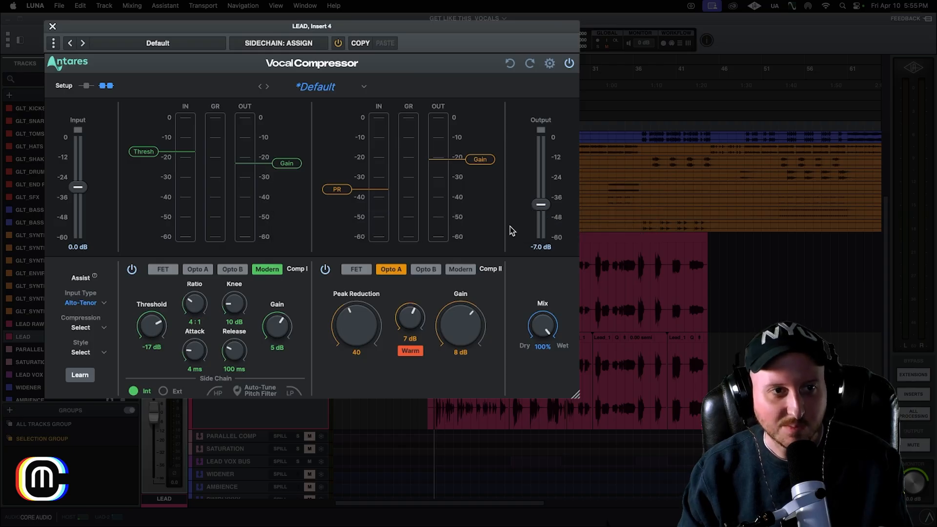
click(87, 85)
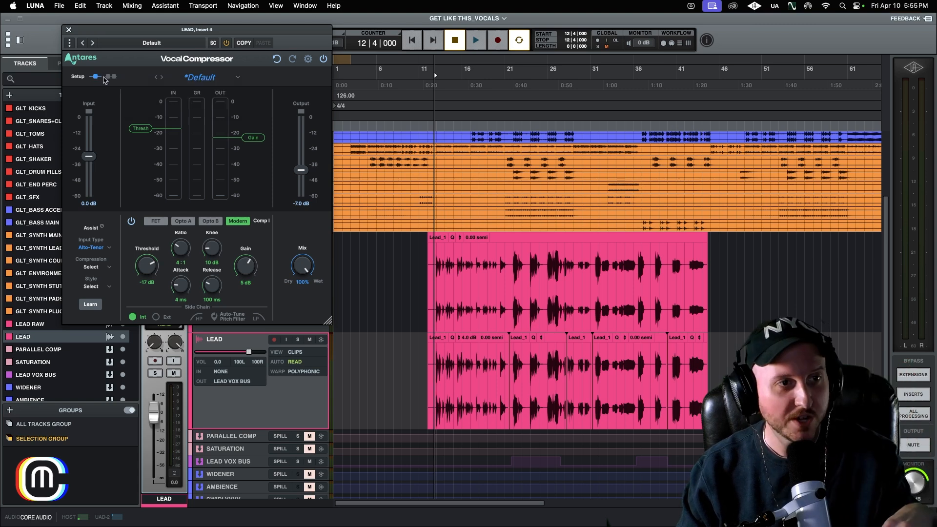
click(111, 77)
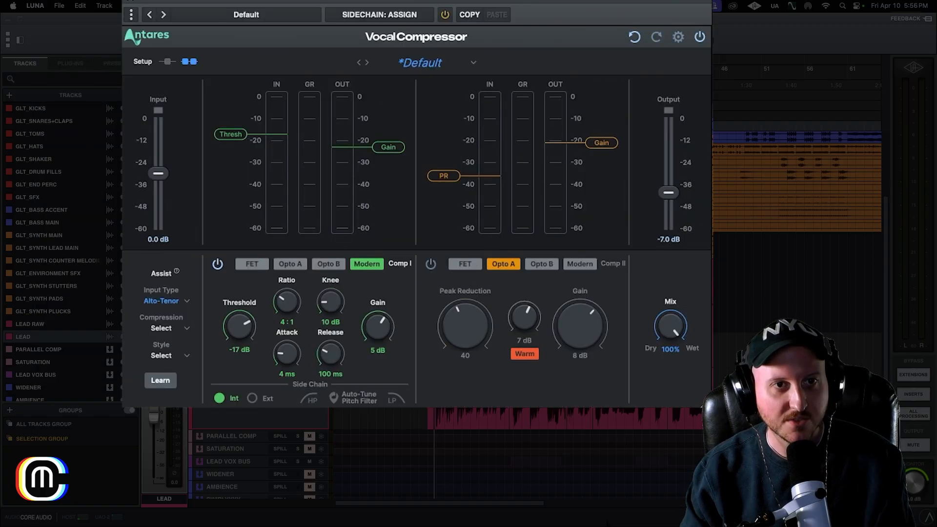
Raise VocalCompressor's output level to 0.0 dB.
drag(458, 2, 449, 0)
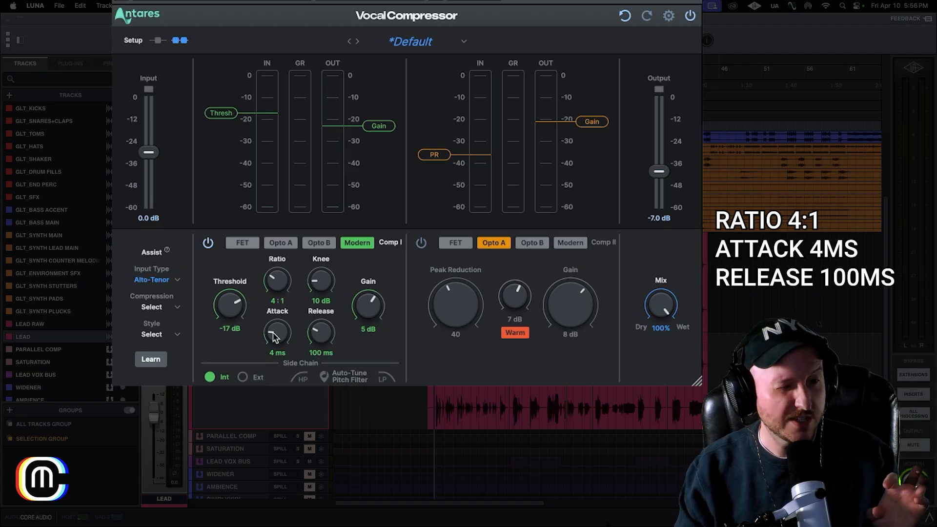
drag(273, 337, 285, 343)
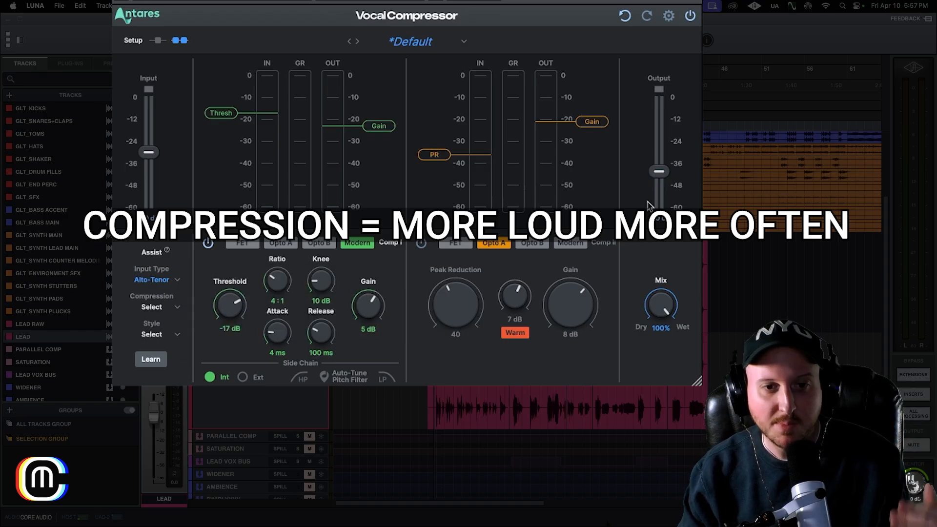
drag(659, 171, 659, 153)
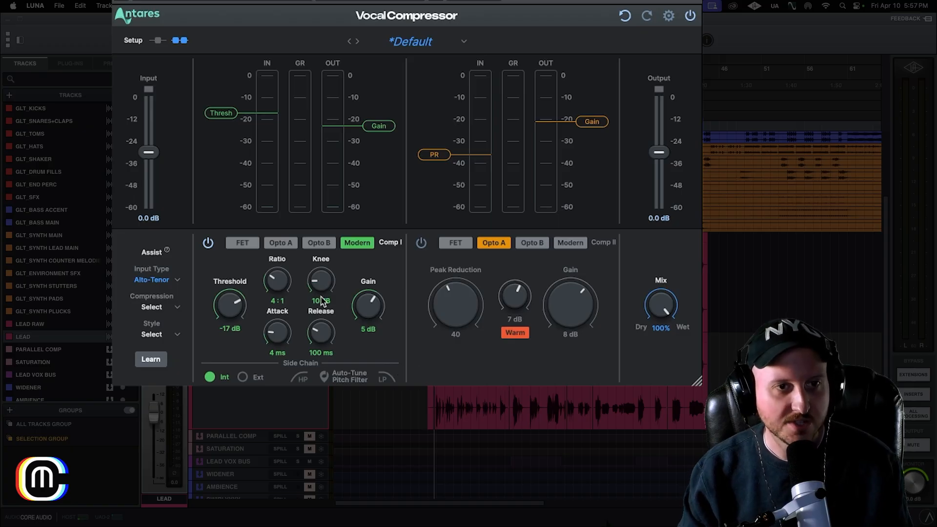
Play two passages of the lead vocal with only Comp I engaged to check its gain reduction.
key(space)
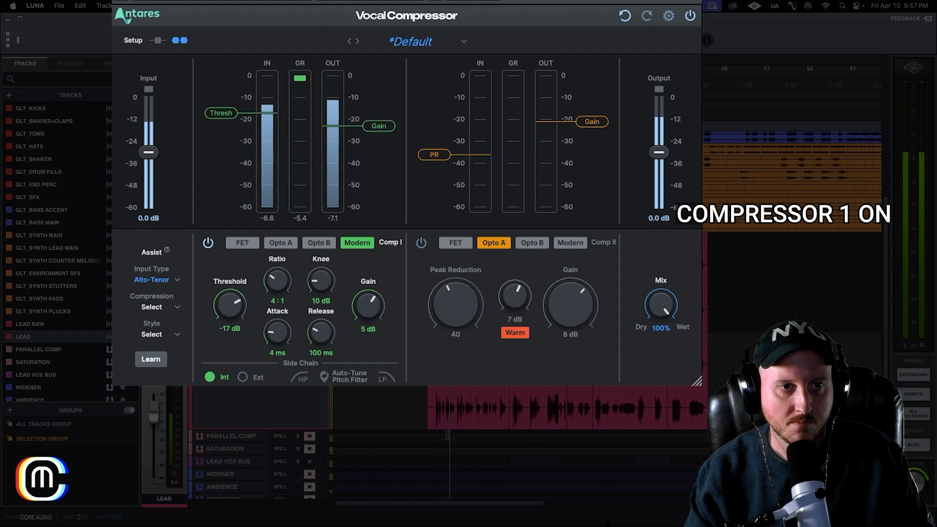
key(space)
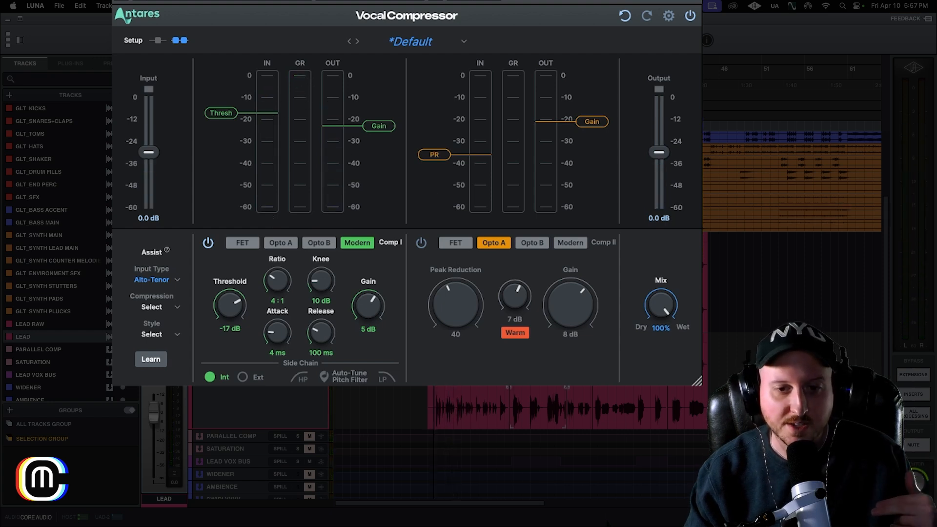
key(Tab)
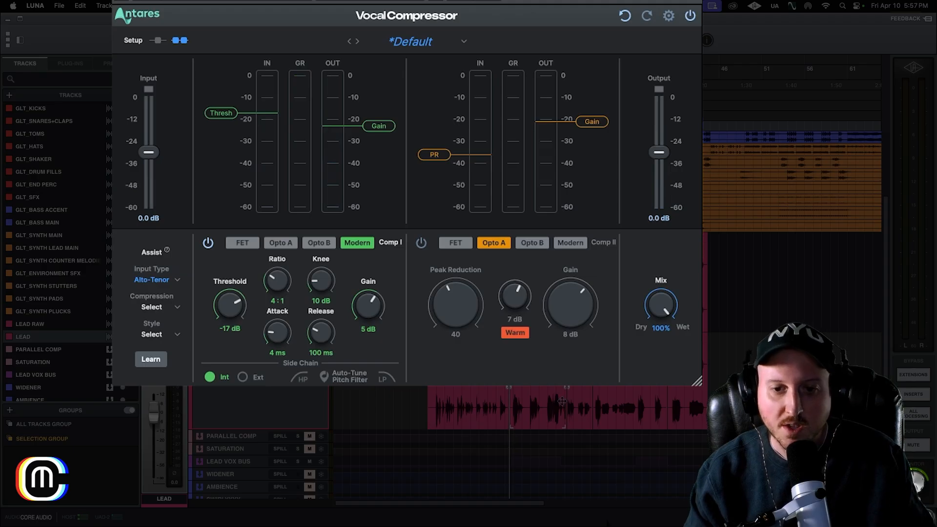
key(space)
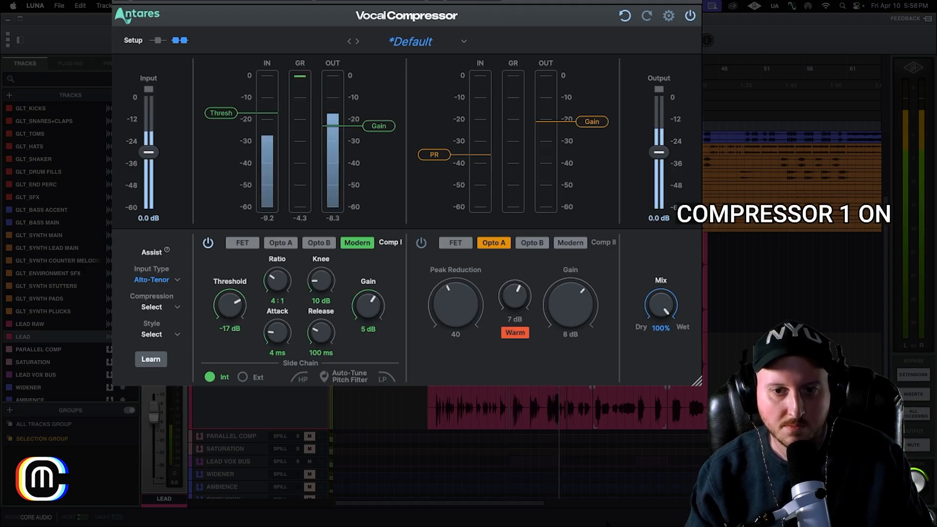
key(space)
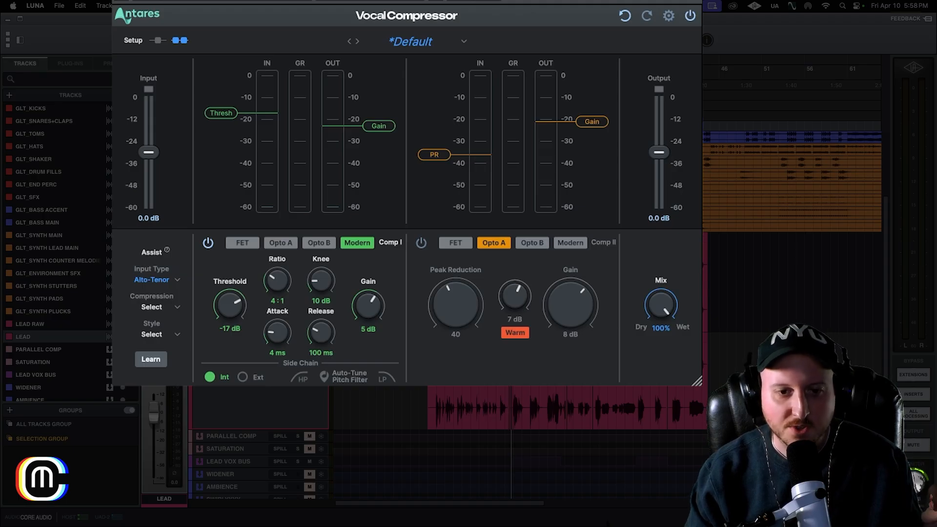
Play passages of the lead vocal with both Comp I and Comp II engaged to check the serial compression.
key(space)
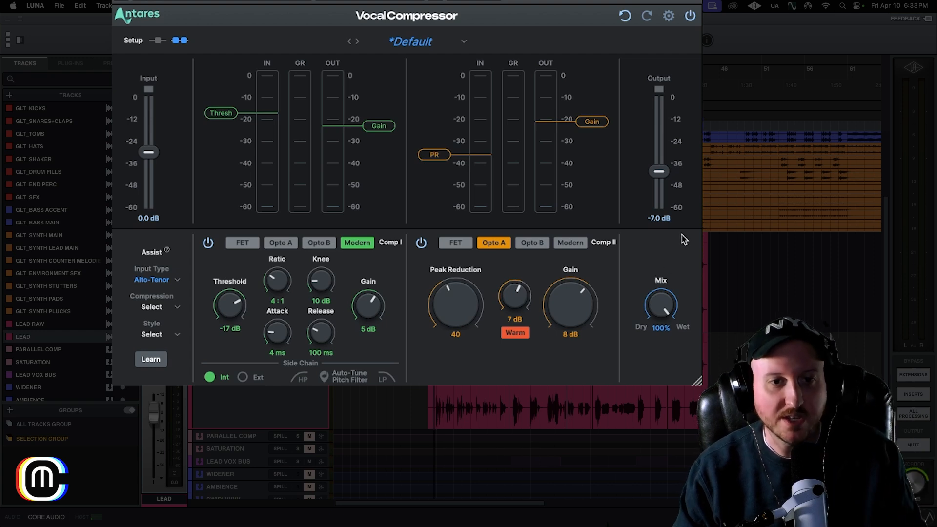
key(space)
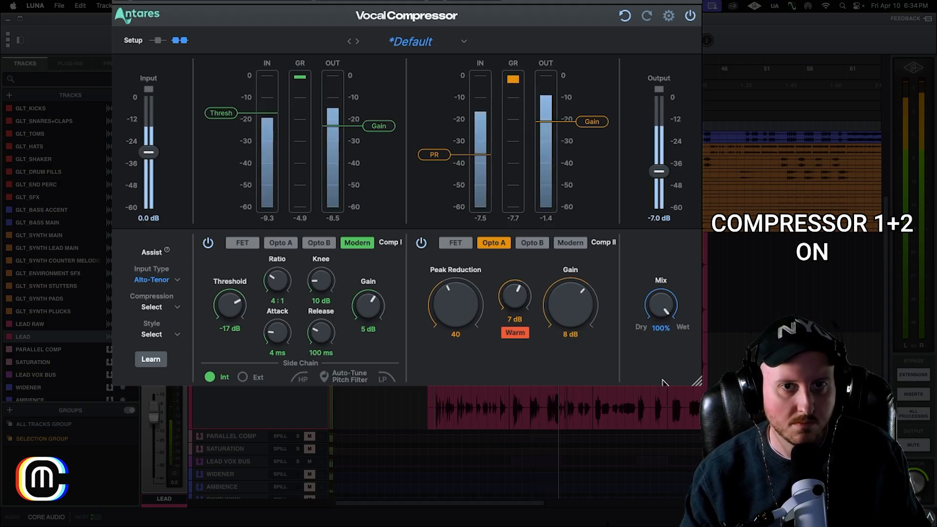
key(space)
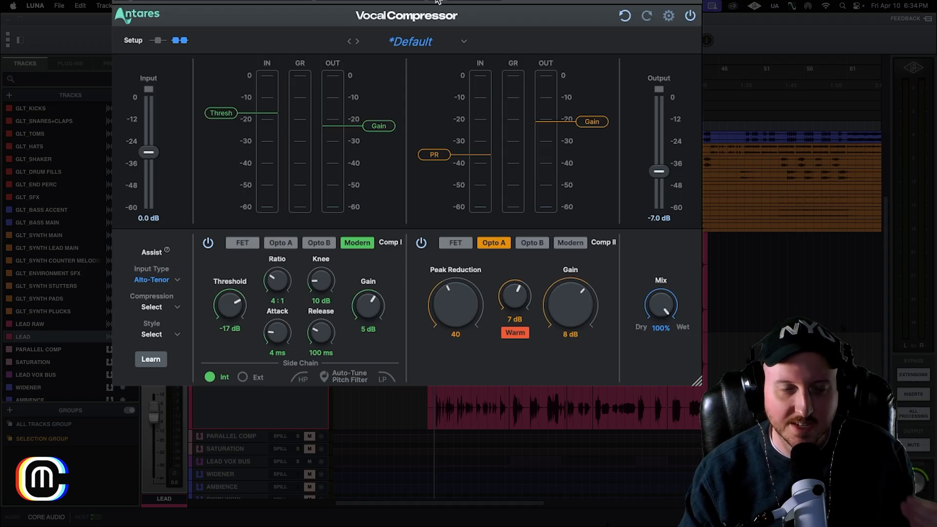
key(space)
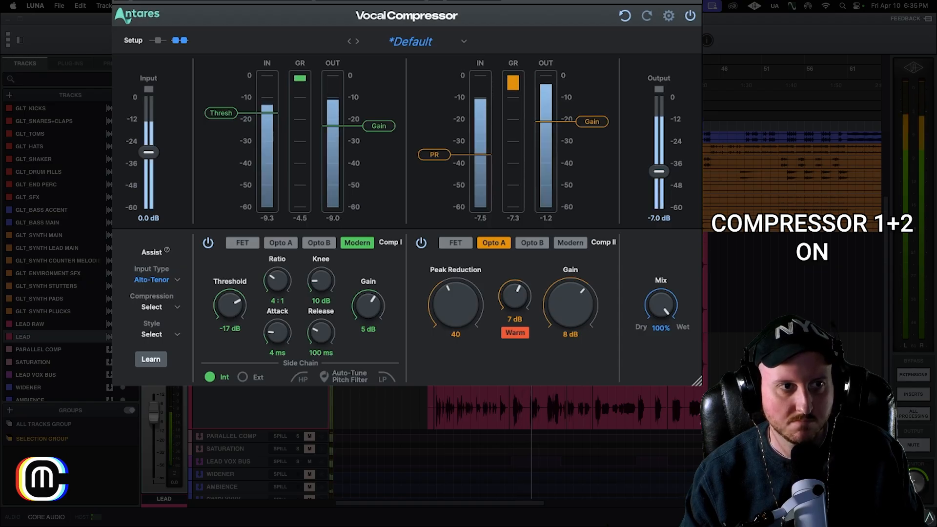
key(space)
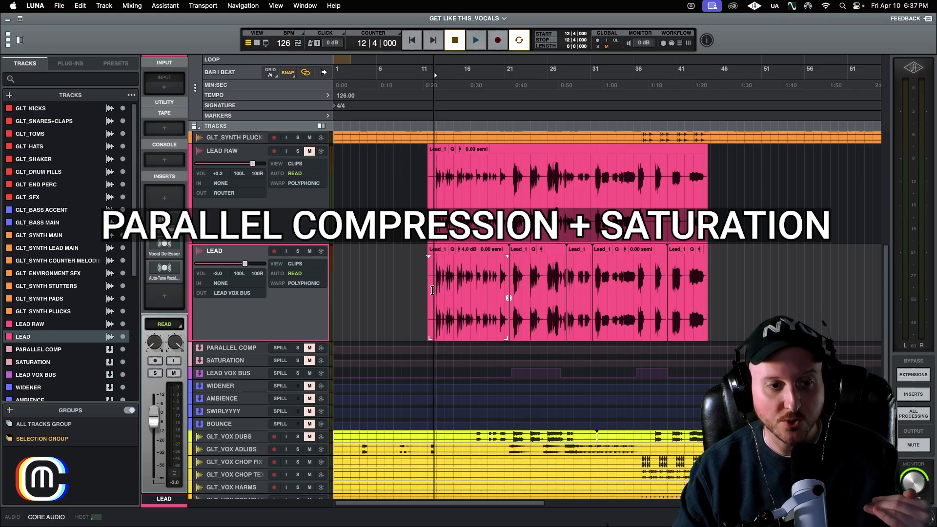
Examine the LEAD track's sends to PARALLEL COMP and SATURATION in the mixer, selecting both of those channels.
key(super+equal)
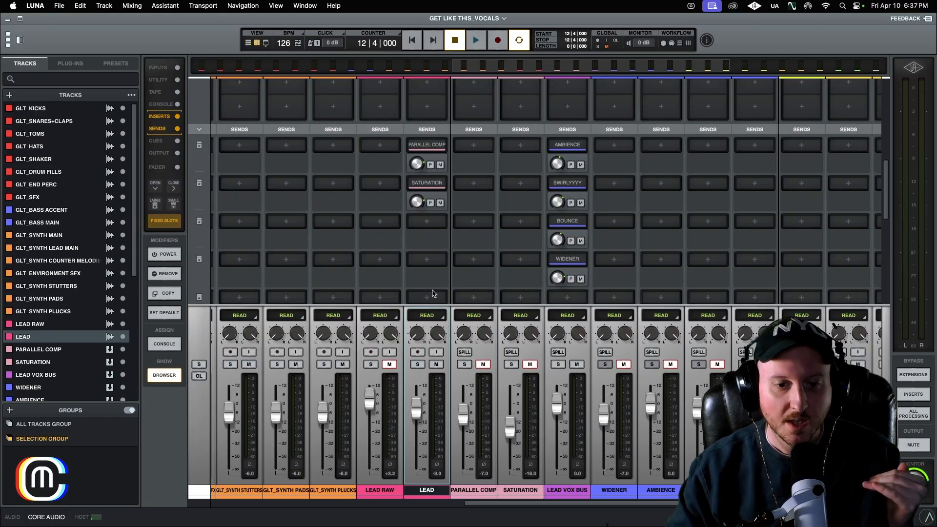
scroll(438, 245, down, 2)
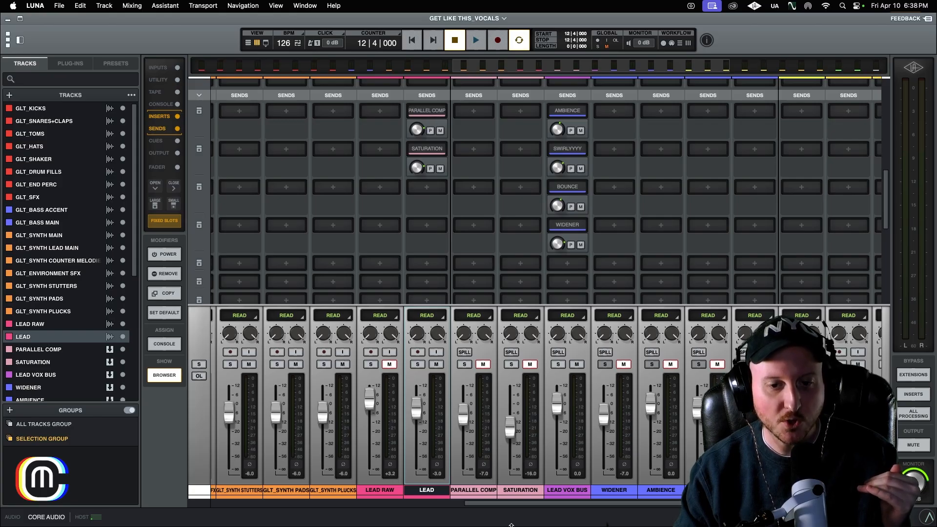
click(496, 490)
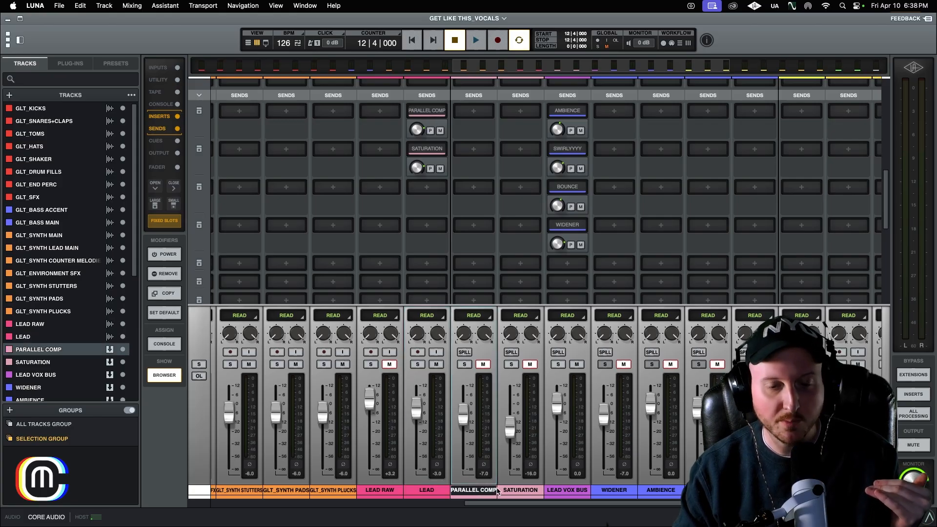
click(502, 490)
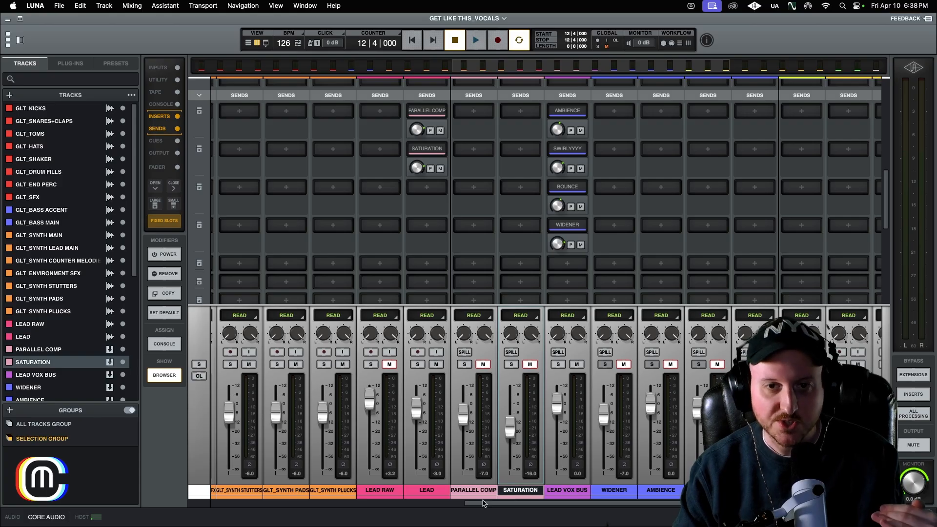
scroll(511, 256, down, 6)
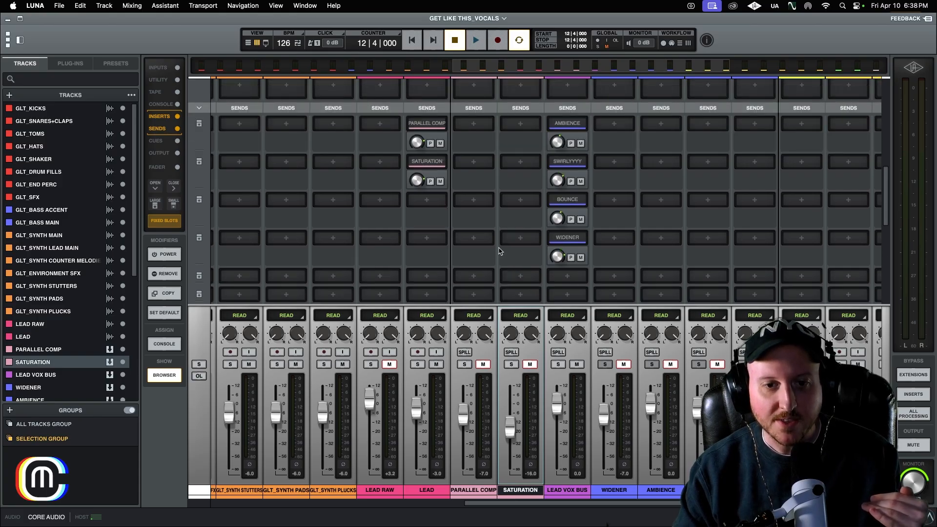
Check the output routing of LEAD, PARALLEL COMP and SATURATION into LEAD VOX BUS.
click(437, 464)
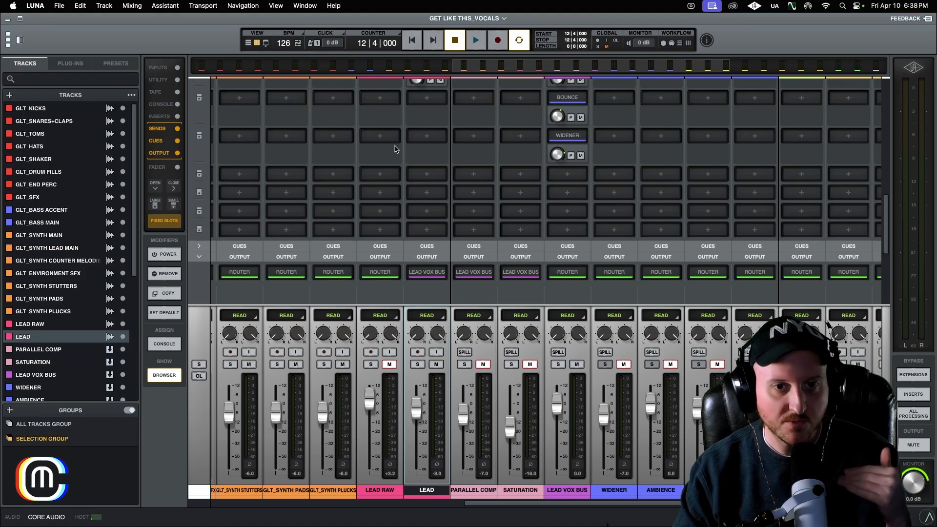
click(520, 497)
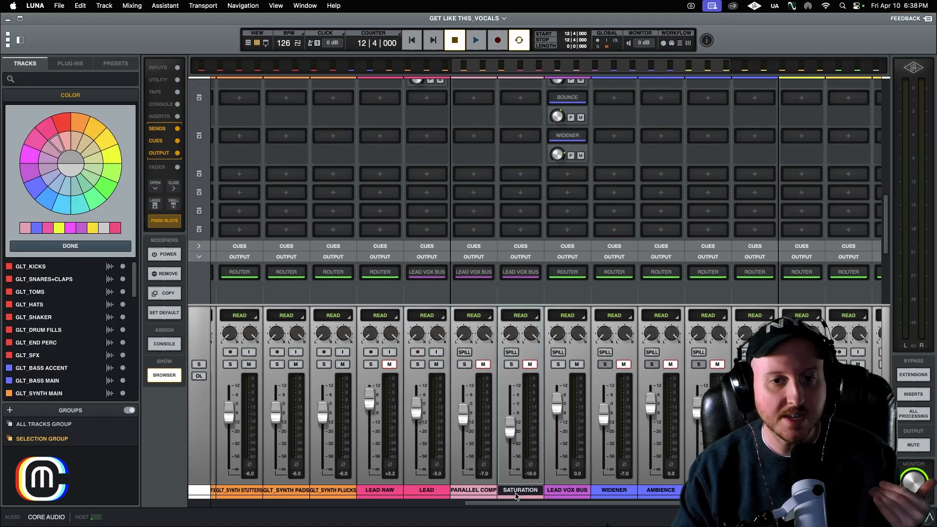
click(112, 247)
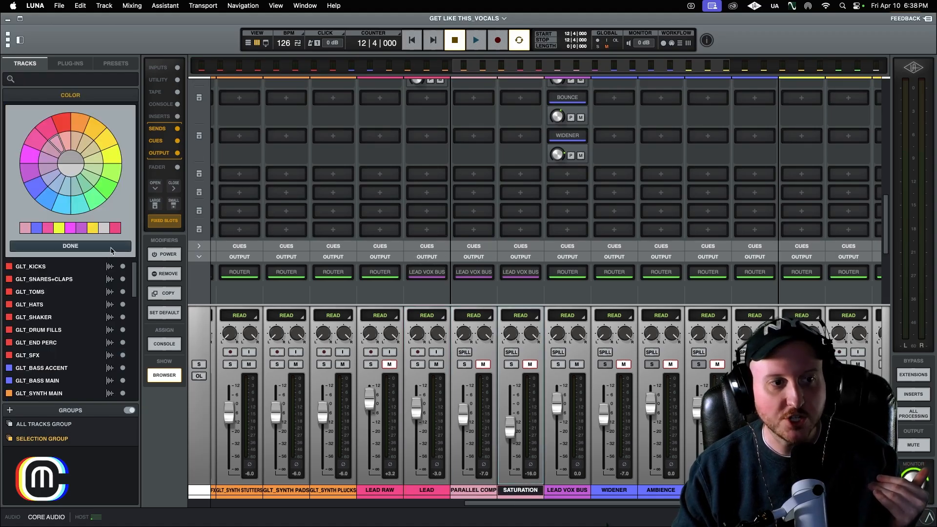
click(566, 490)
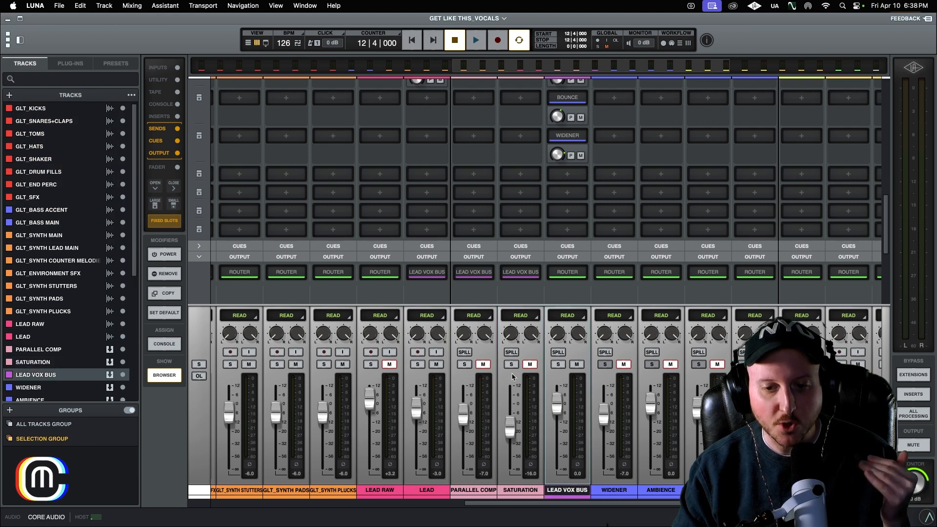
scroll(520, 190, up, 5)
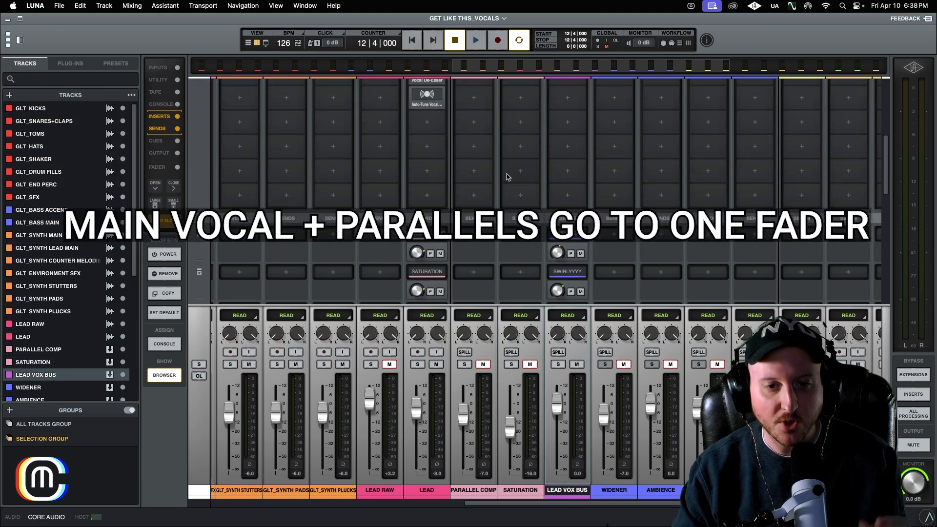
scroll(507, 177, up, 1)
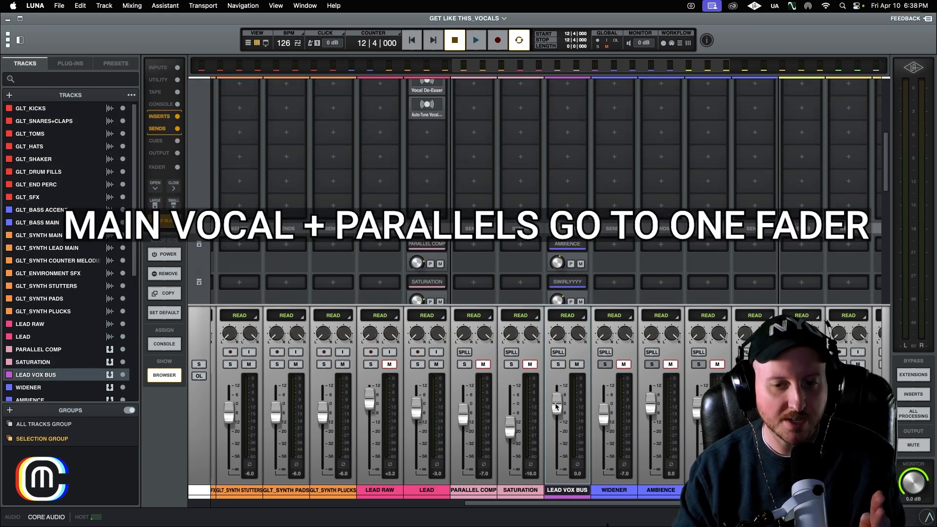
Lower the LEAD VOX BUS fader briefly and reset it to 0.0 dB.
drag(556, 406, 557, 410)
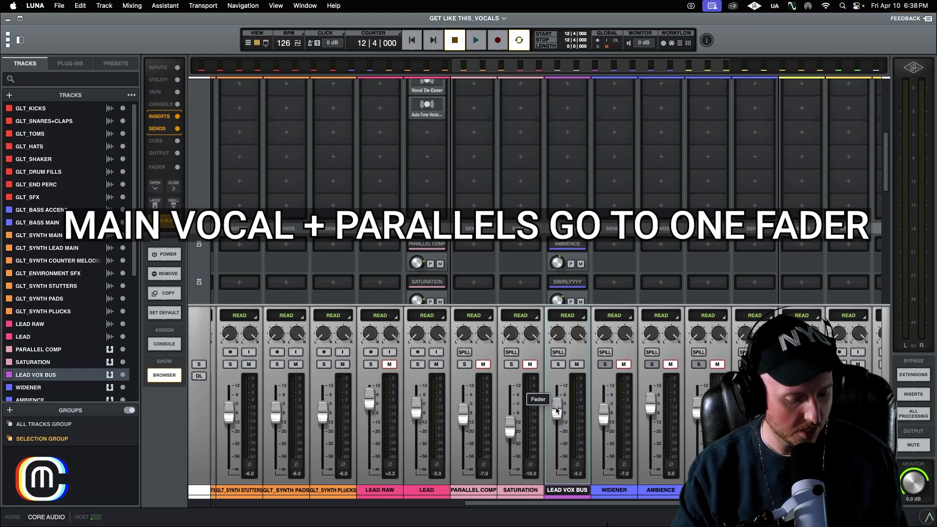
alt+click(556, 410)
scroll(563, 134, up, 5)
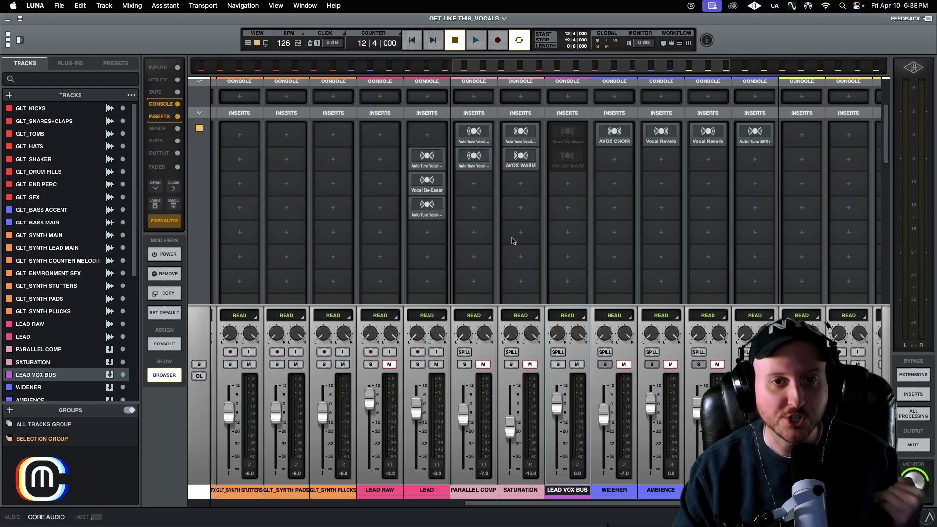
Open the VocalCompressor insert on PARALLEL COMP from the timeline view to examine its single FET compressor settings.
key(super+equal)
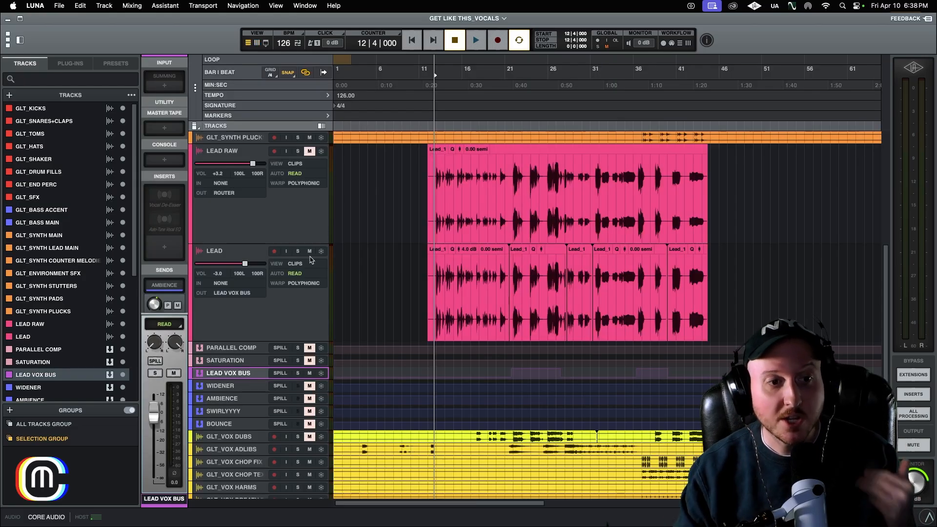
click(215, 347)
click(165, 205)
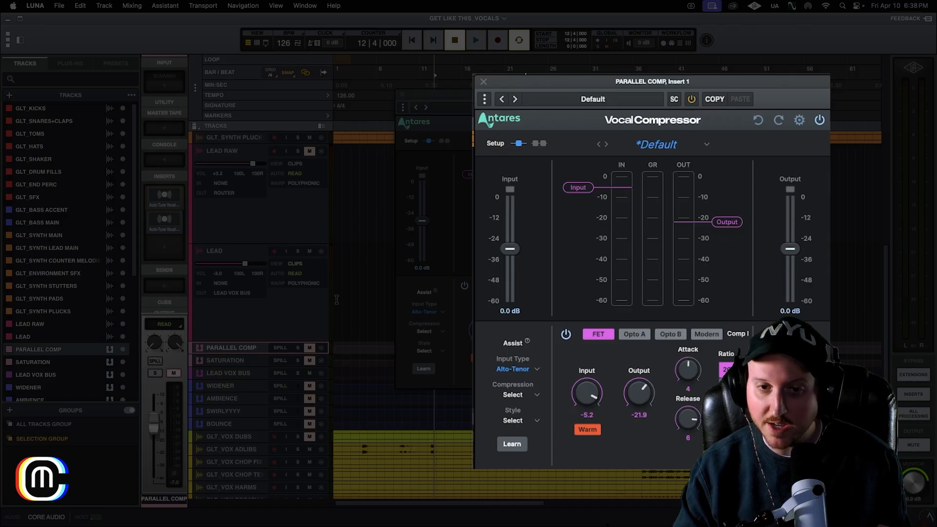
drag(727, 83, 382, 21)
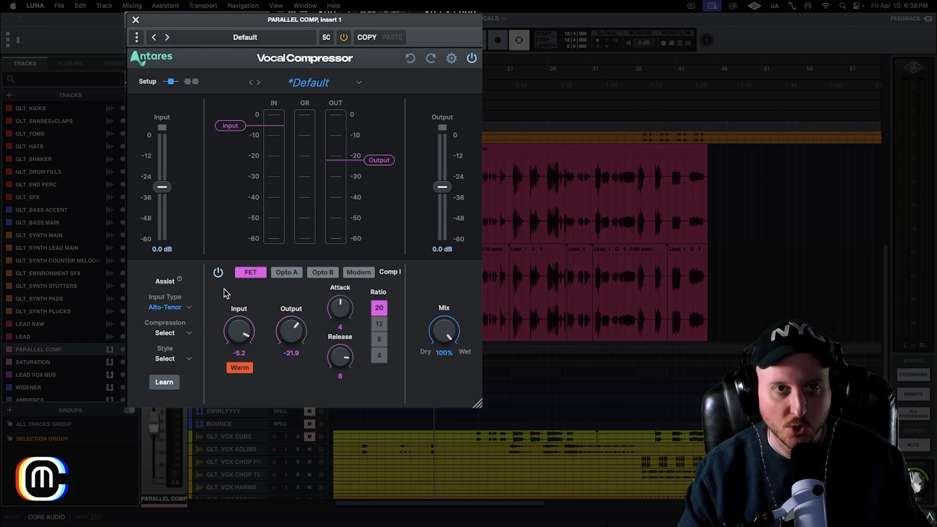
drag(418, 20, 451, 6)
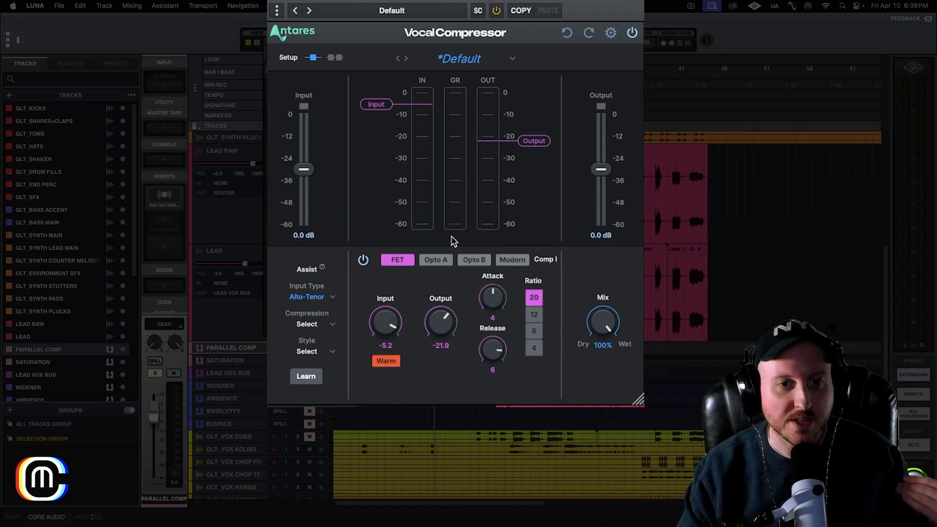
drag(527, 4, 449, 0)
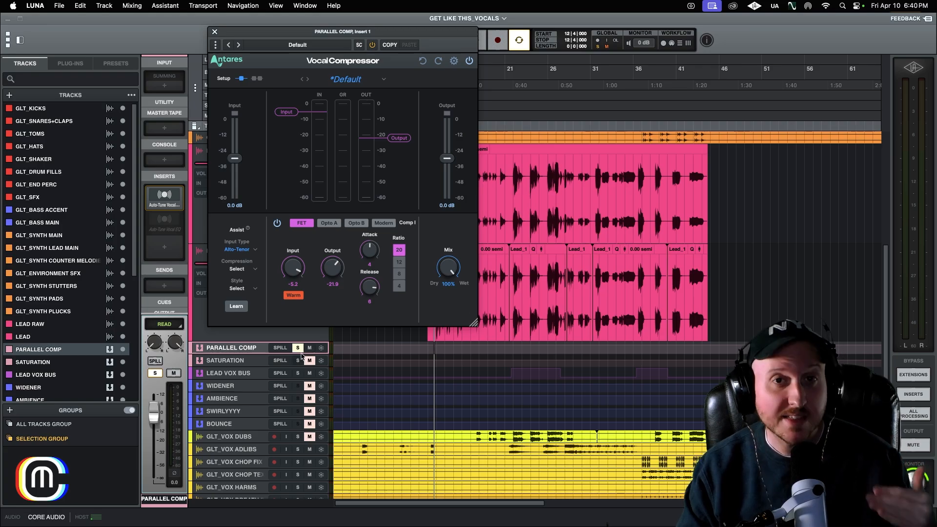
Open VocalEQ on PARALLEL COMP and examine the settings of its tilt filter and band 4.
click(164, 230)
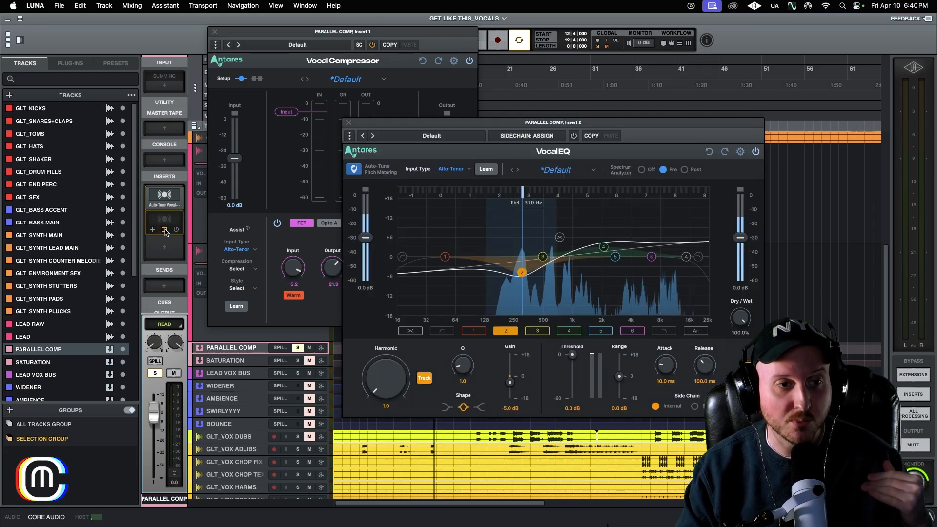
drag(517, 129, 294, 46)
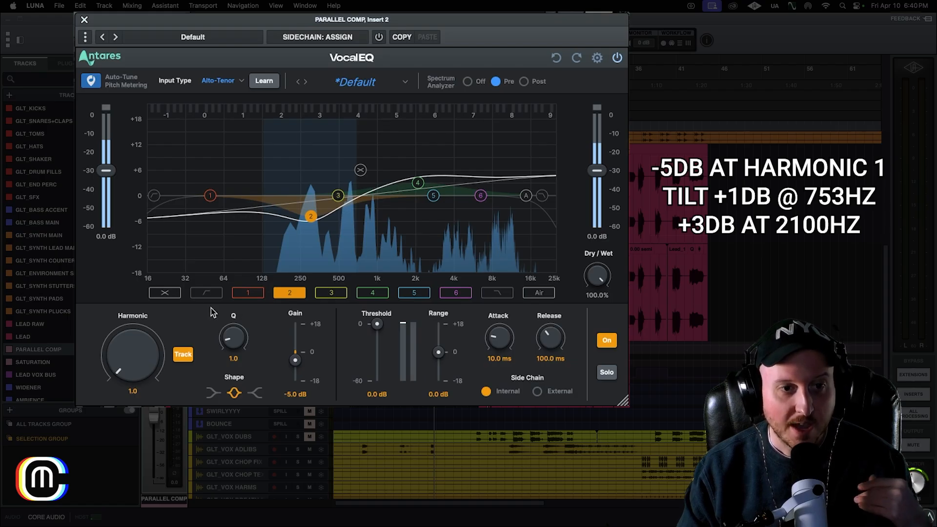
click(174, 295)
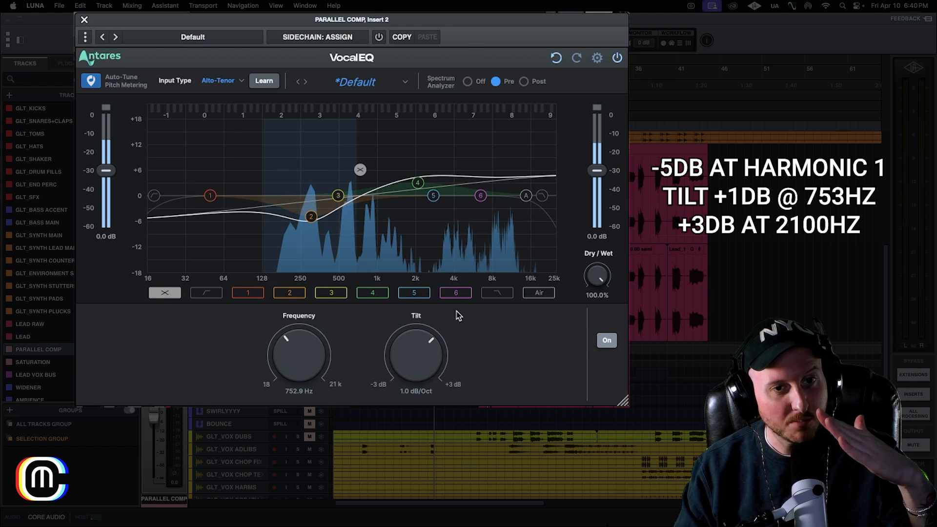
click(380, 295)
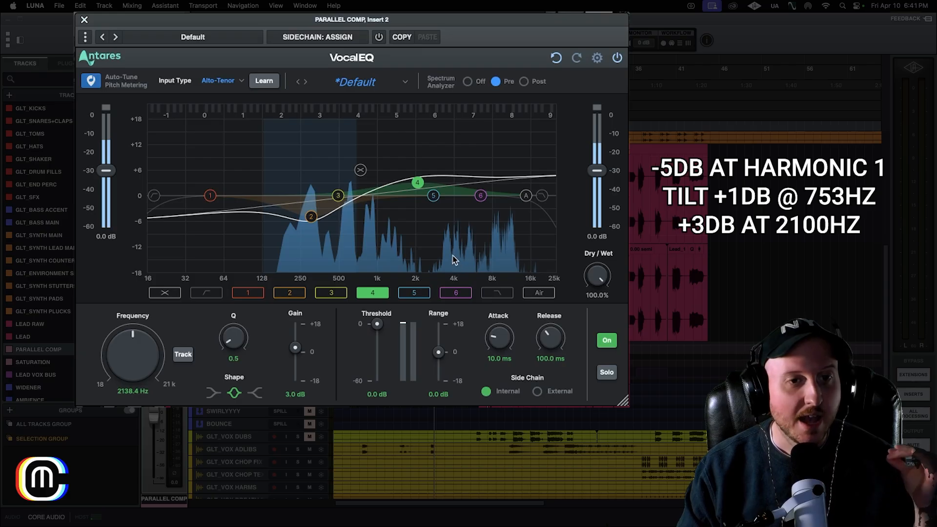
Enable the VocalEQ insert on the PARALLEL COMP track.
drag(397, 24, 447, 48)
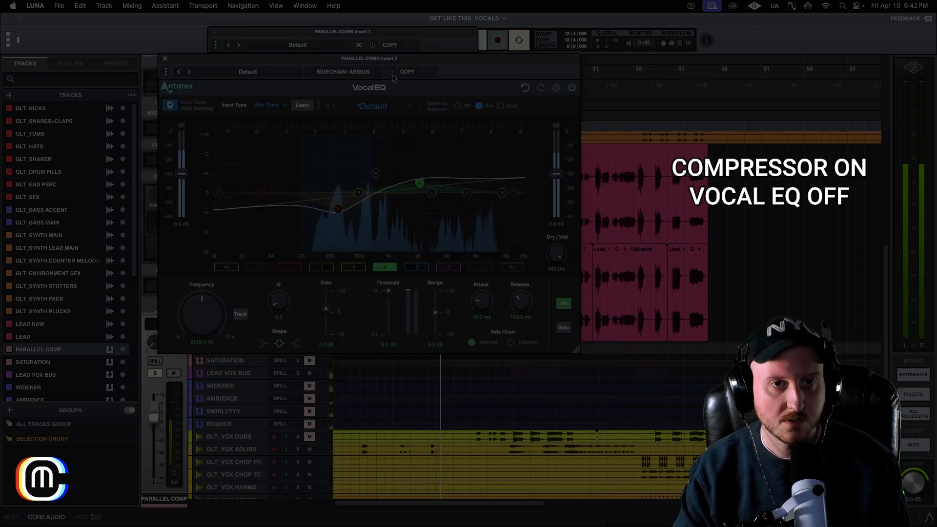
click(418, 33)
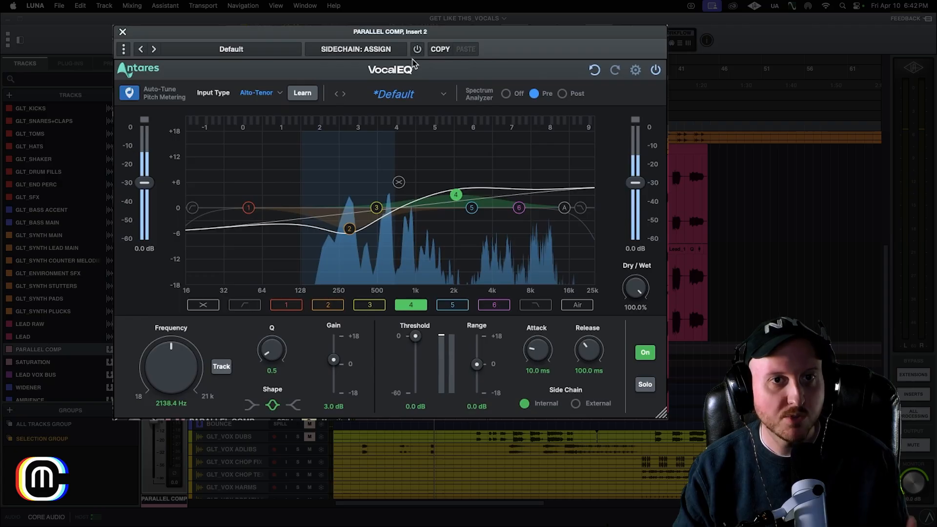
click(417, 51)
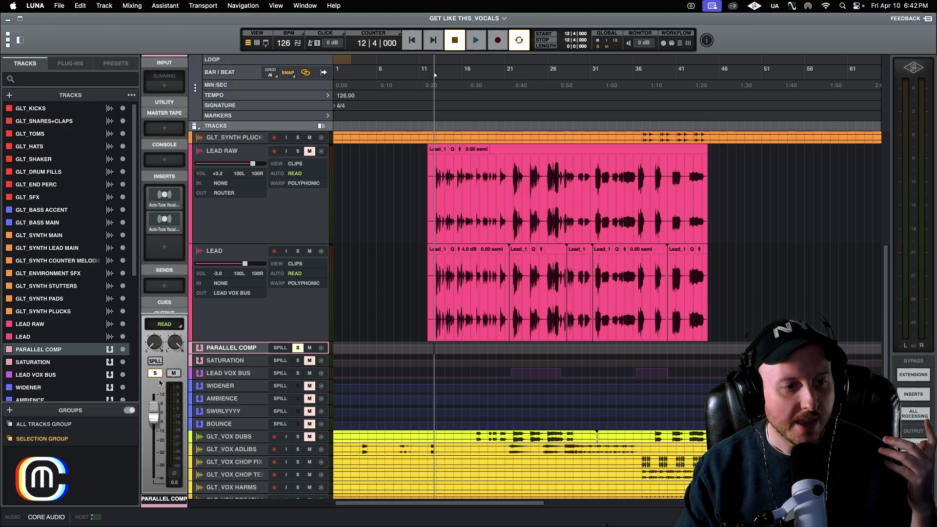
Unsolo PARALLEL COMP and blend it in during playback by raising its fader to -11.0 dB.
click(155, 374)
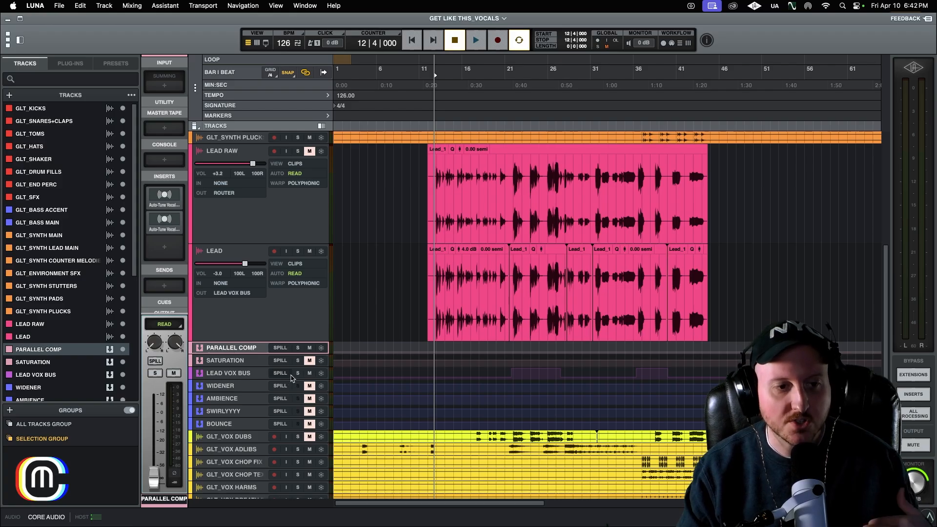
key(space)
key(super+equal)
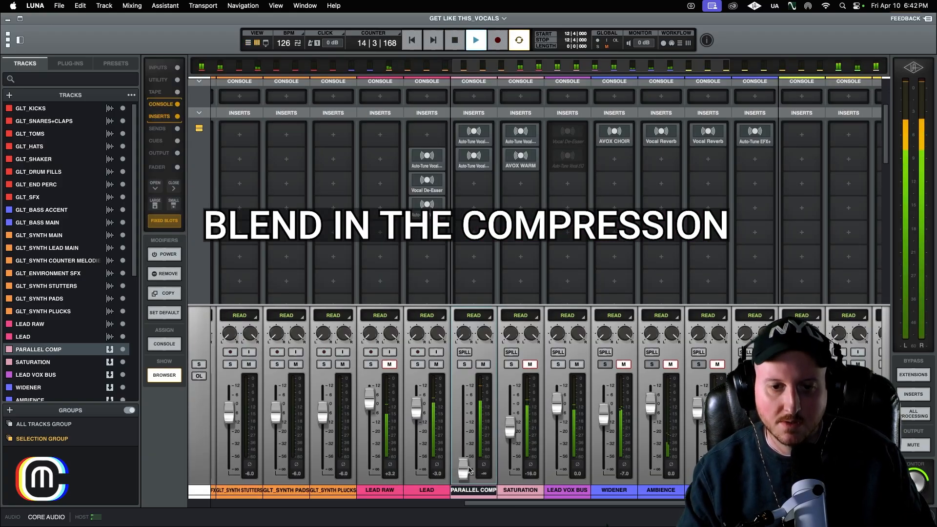
drag(462, 470, 465, 432)
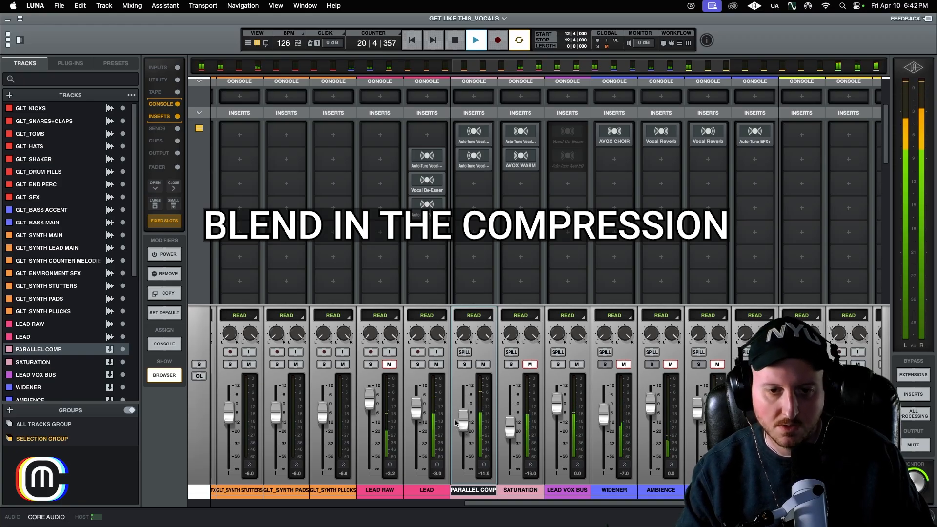
key(space)
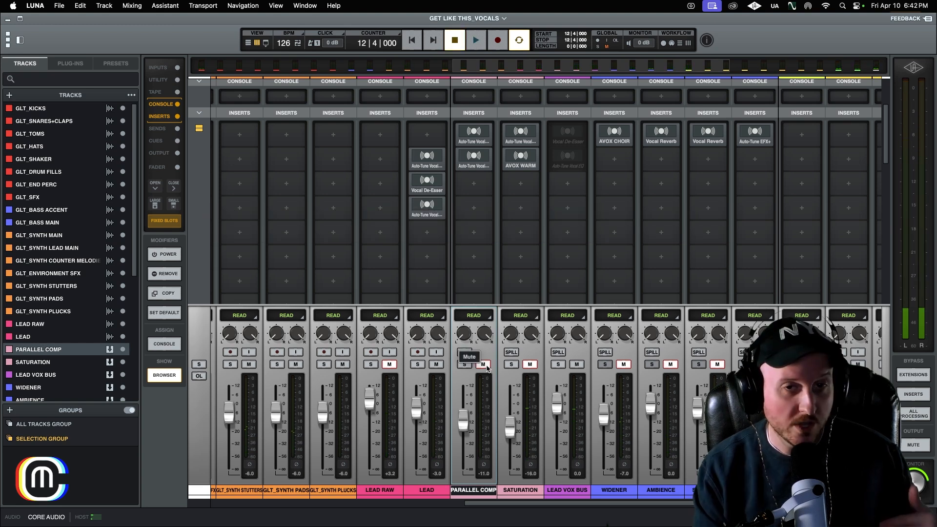
key(super+equal)
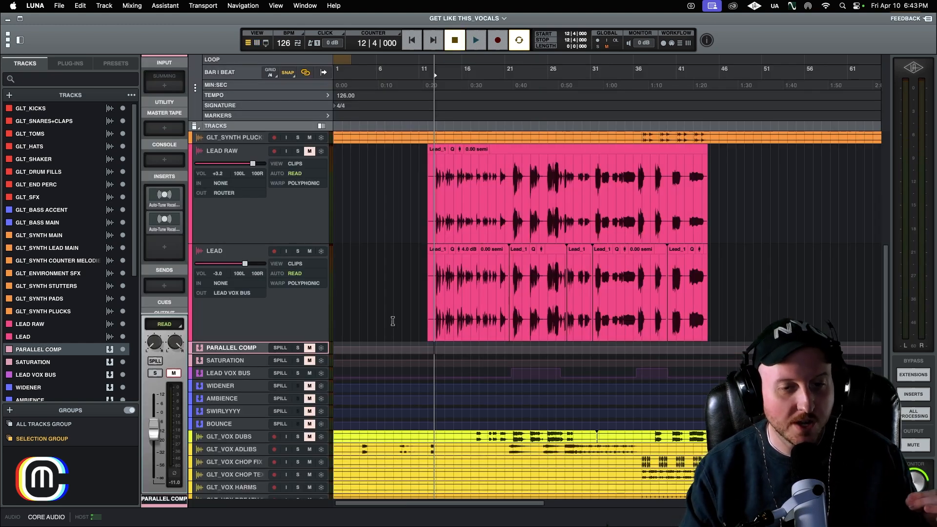
Open VocalEQ on the SATURATION track and examine the settings of band 2 and the dynamic band 6.
click(433, 291)
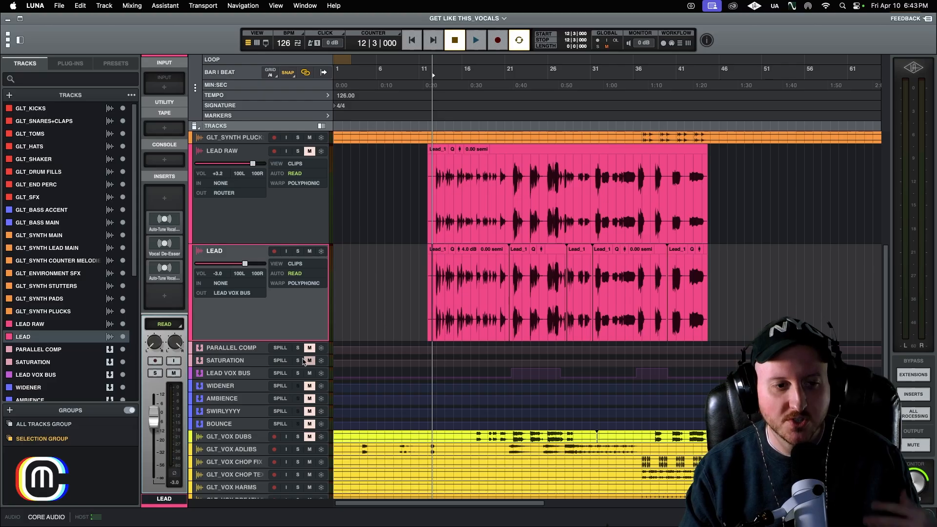
click(229, 362)
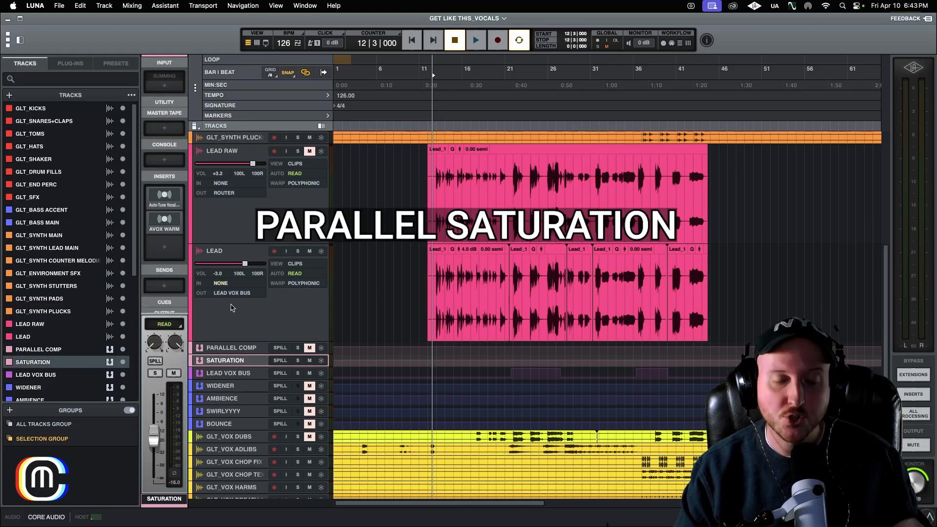
key(super+equal)
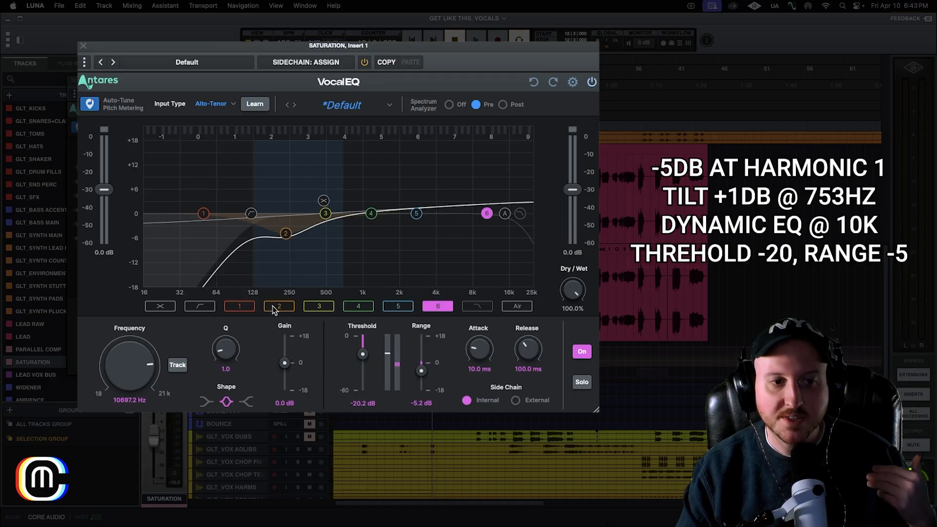
click(278, 307)
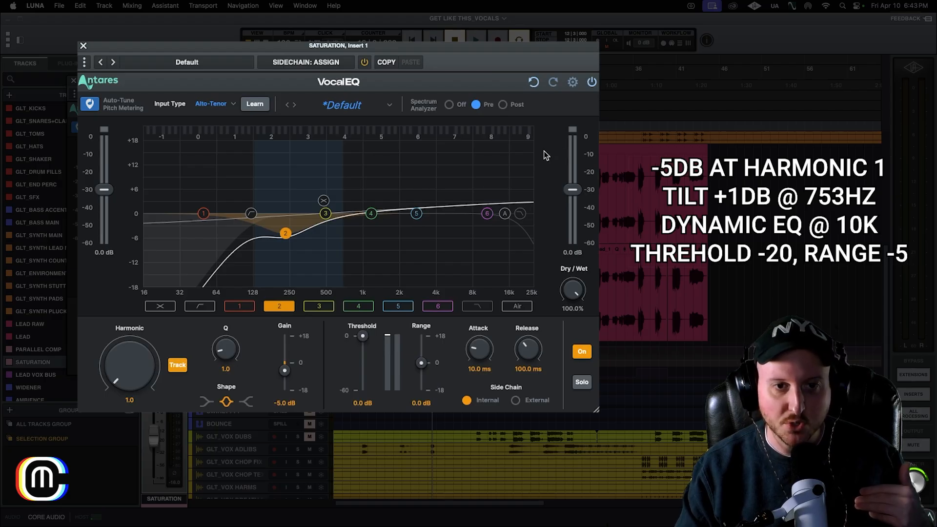
drag(462, 53, 444, 2)
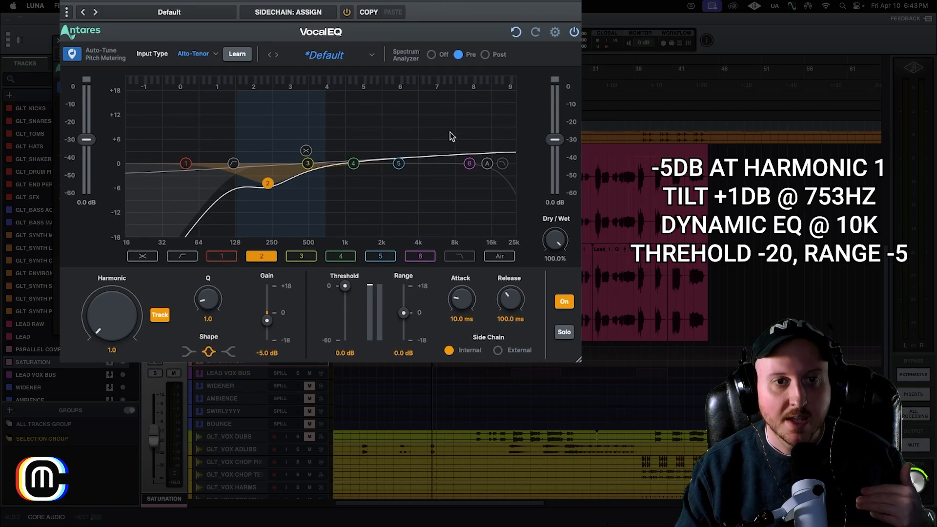
click(470, 165)
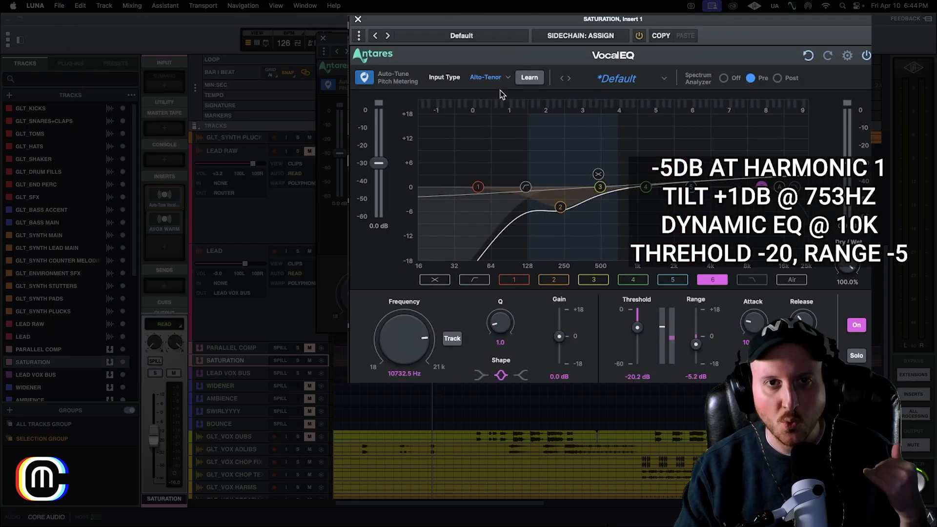
drag(590, 23, 316, 20)
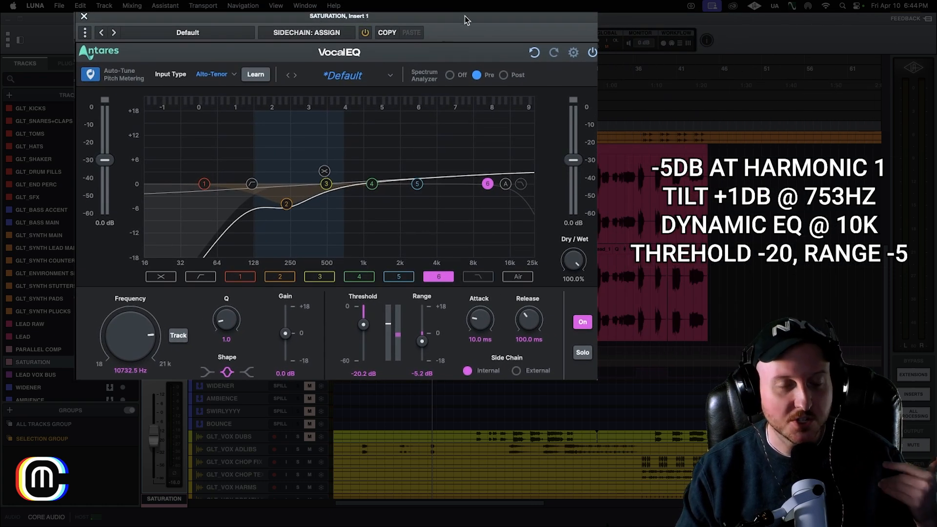
drag(444, 21, 428, 9)
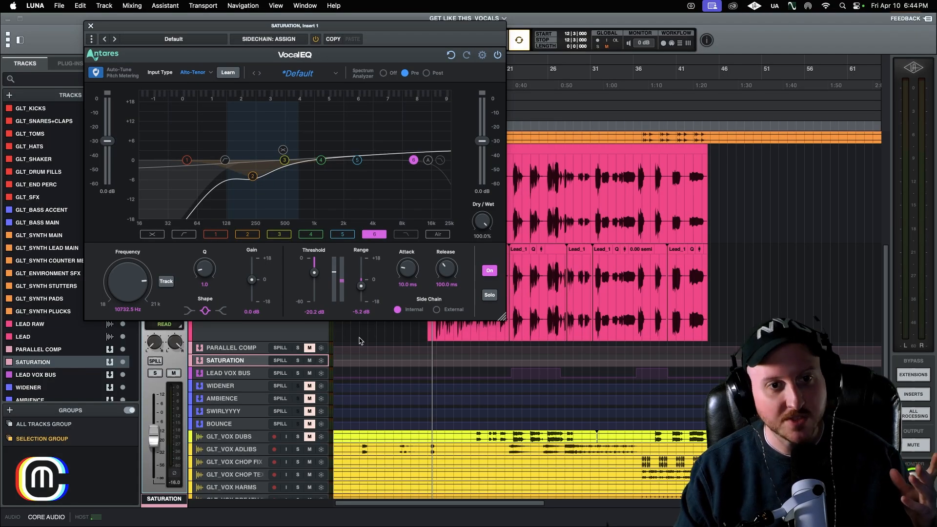
click(92, 26)
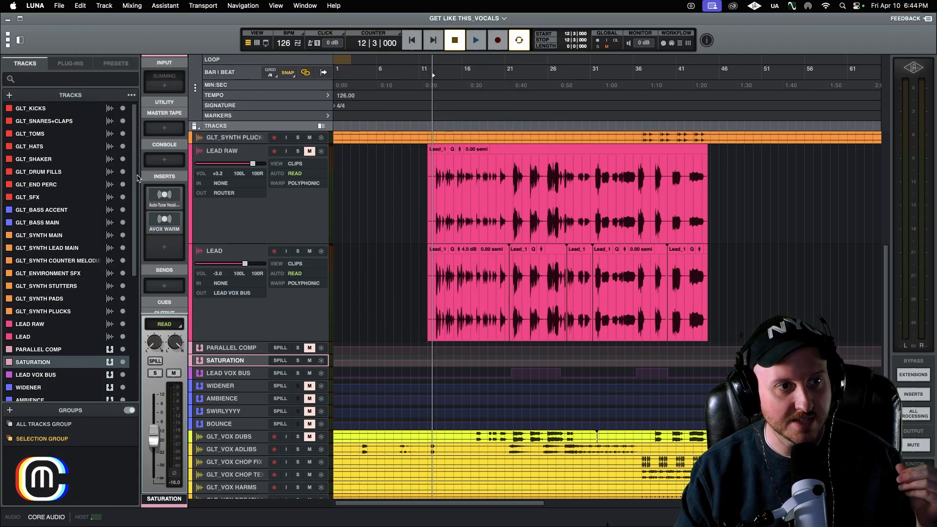
Open AVOX WARM on SATURATION and audition its tube saturation during playback with the track's fader raised to 0.0 dB.
click(157, 220)
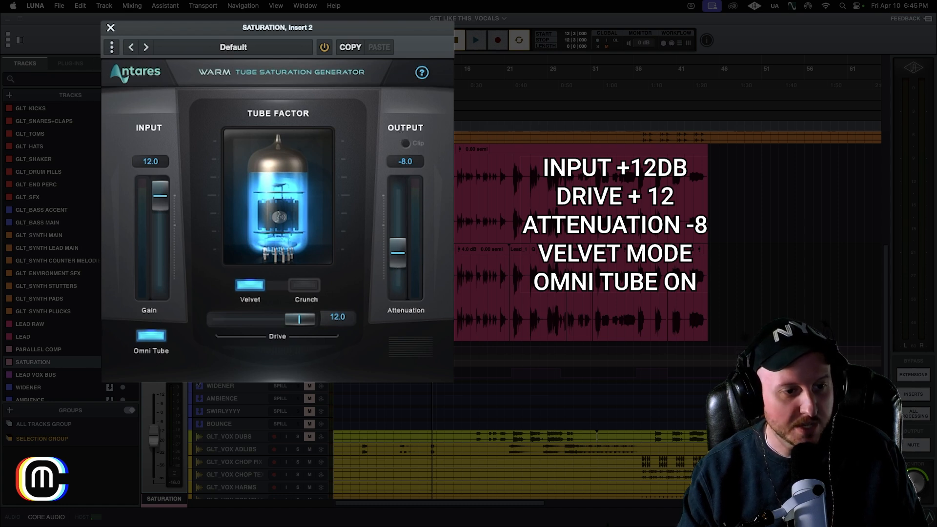
drag(150, 452, 153, 415)
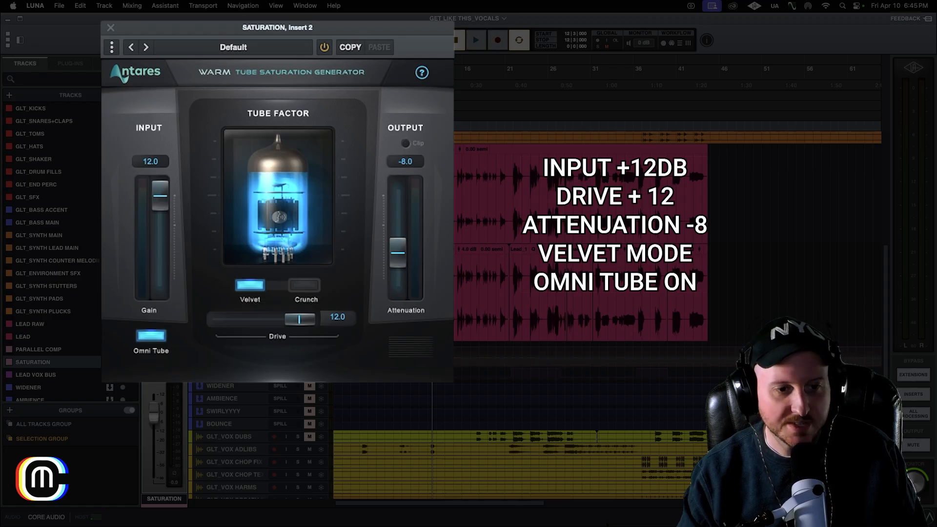
key(space)
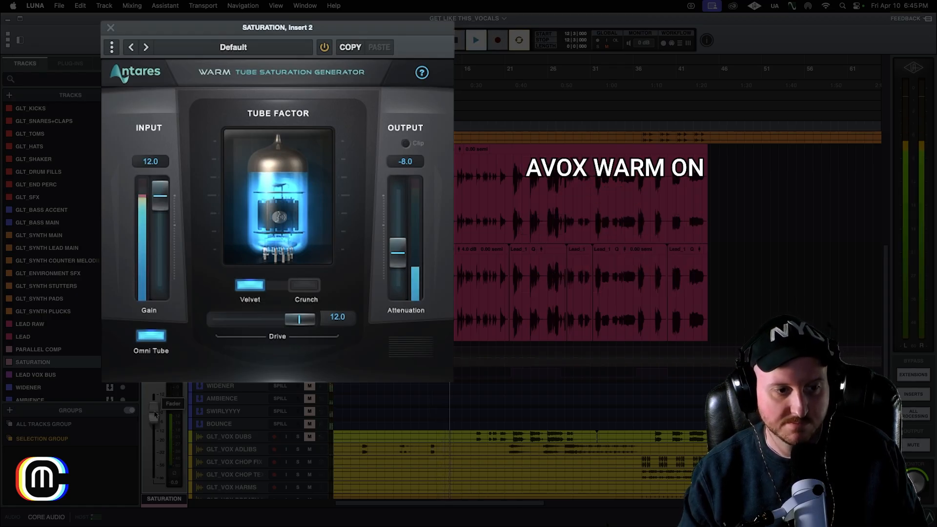
key(space)
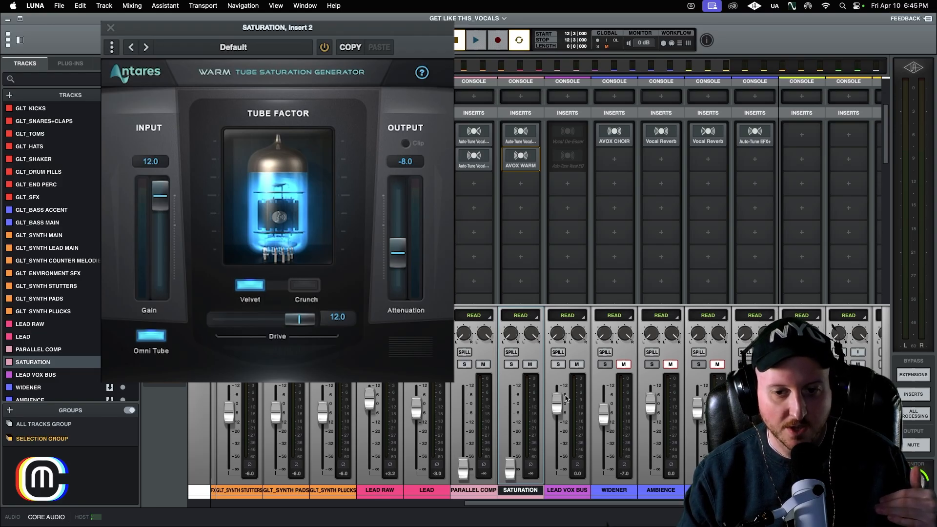
Play the lead vocal from bar 12, raise PARALLEL COMP to -11.0 dB and lower LEAD VOX BUS to -3.0 dB.
mouse_move(557, 404)
mouse_down()
mouse_move(553, 453)
mouse_move(555, 404)
mouse_up()
click(555, 490)
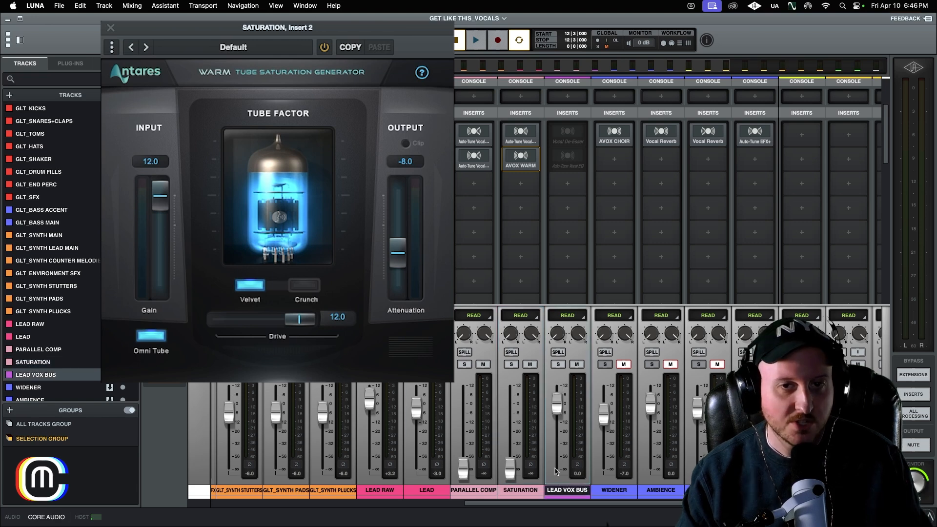
key(super+equal)
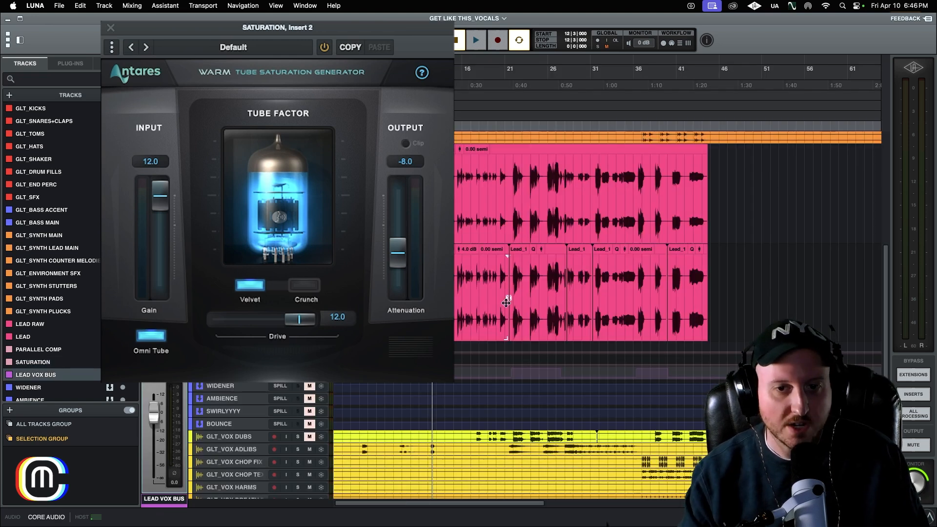
click(434, 295)
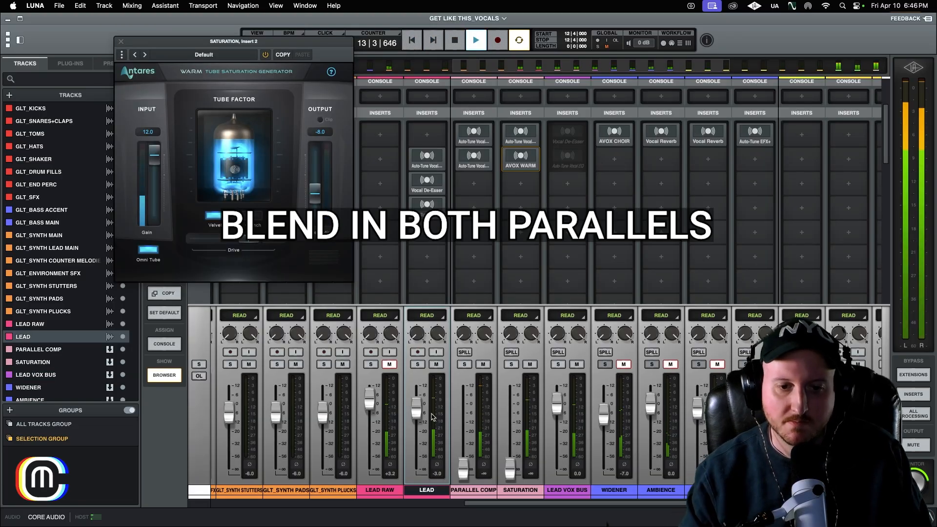
drag(463, 469, 468, 430)
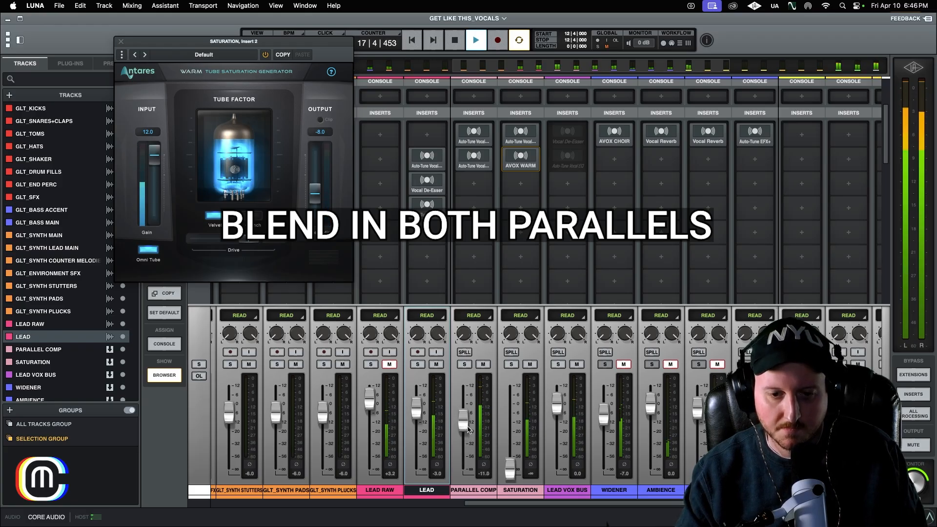
drag(563, 413, 561, 425)
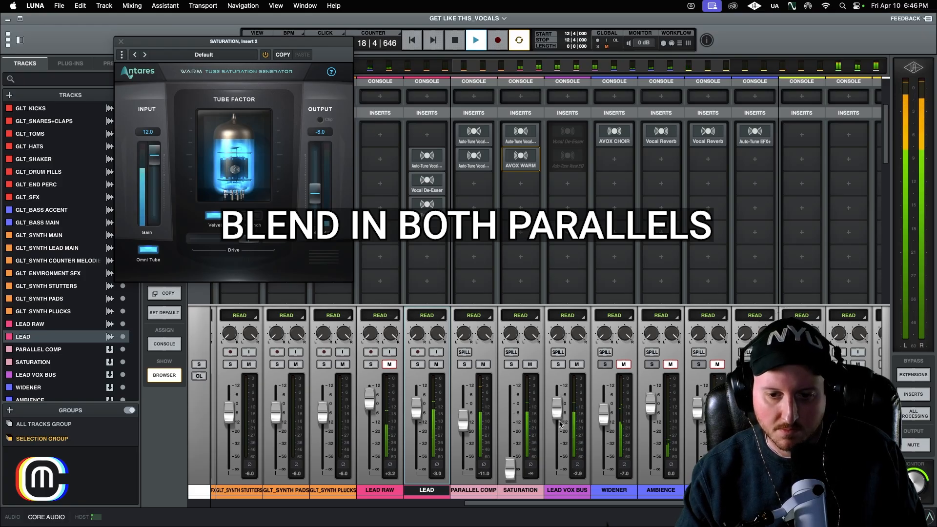
Blend in SATURATION at -18.0 dB during playback and set the PARALLEL COMP fader to -10.0 dB.
drag(510, 470, 515, 432)
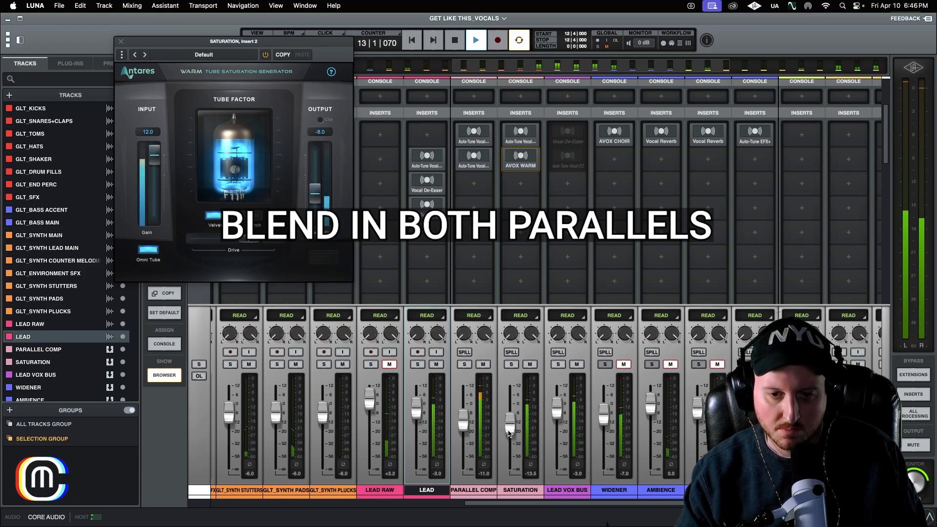
drag(515, 431, 509, 453)
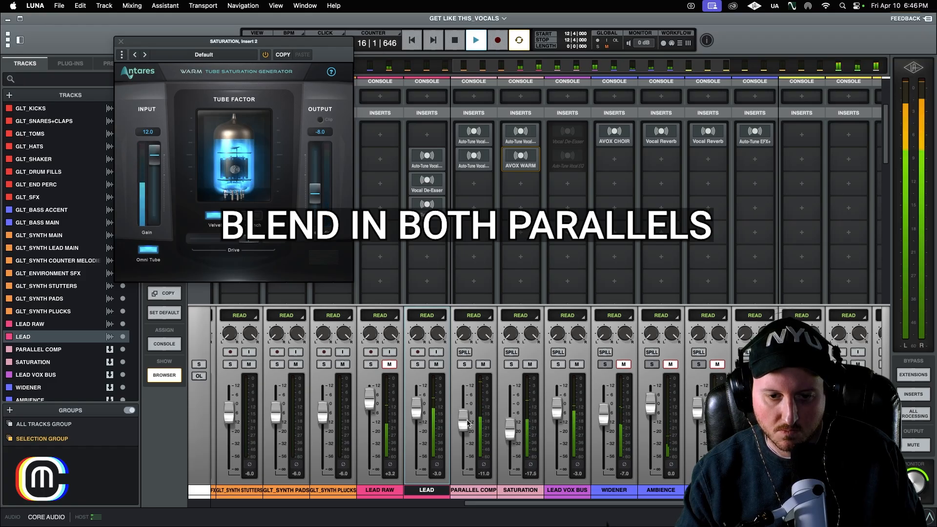
drag(467, 422, 470, 417)
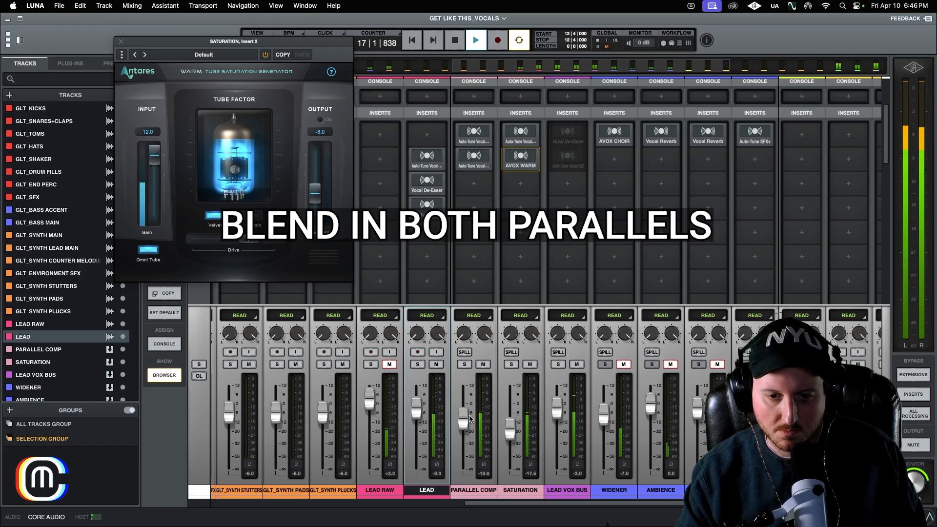
drag(518, 432, 517, 432)
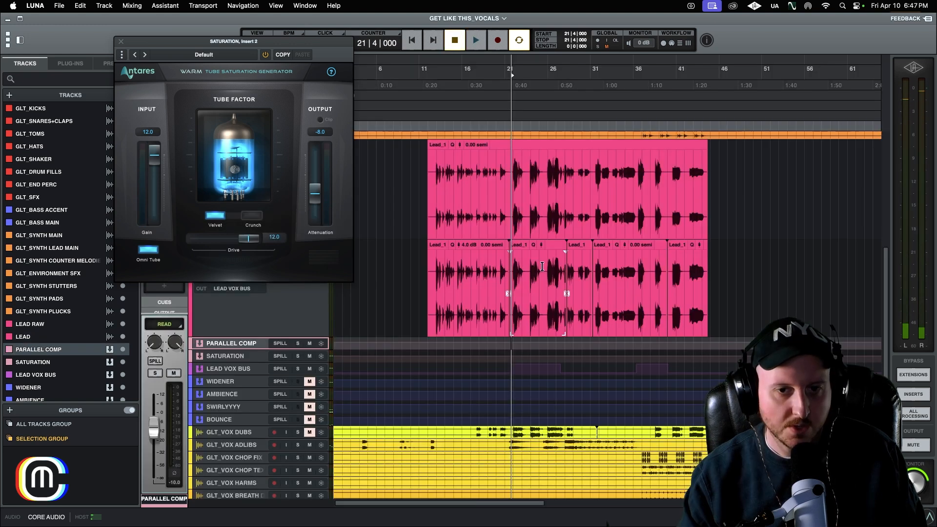
Select the lead vocal range from bar 17 to bar 28 and compare playback with both parallel tracks muted and unmuted.
drag(474, 270, 565, 268)
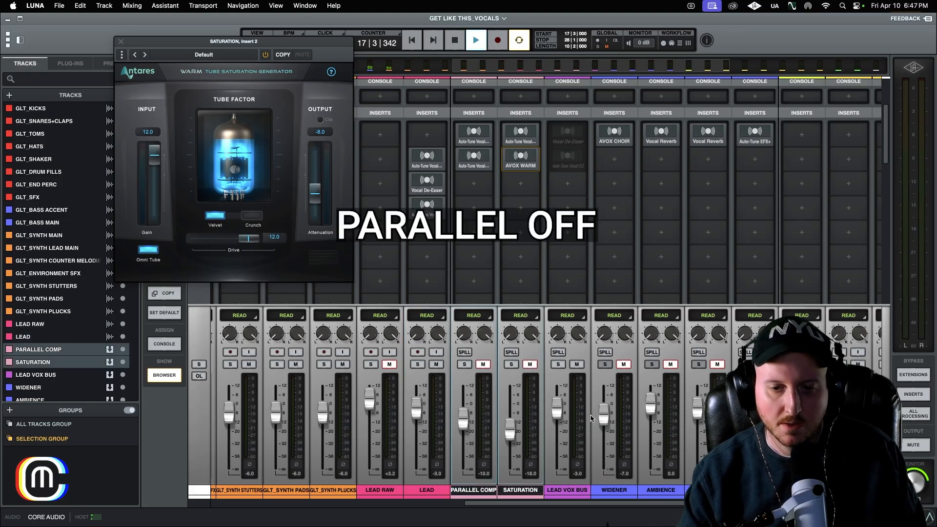
click(530, 365)
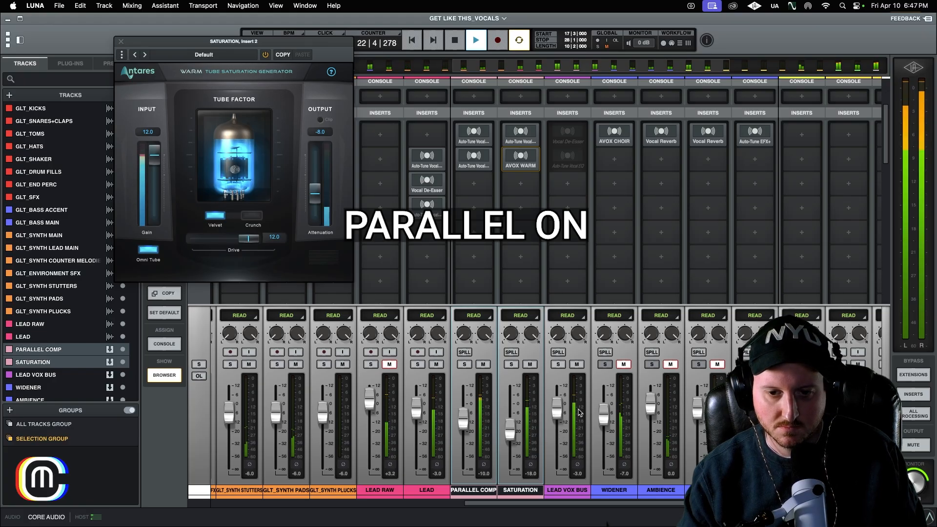
key(space)
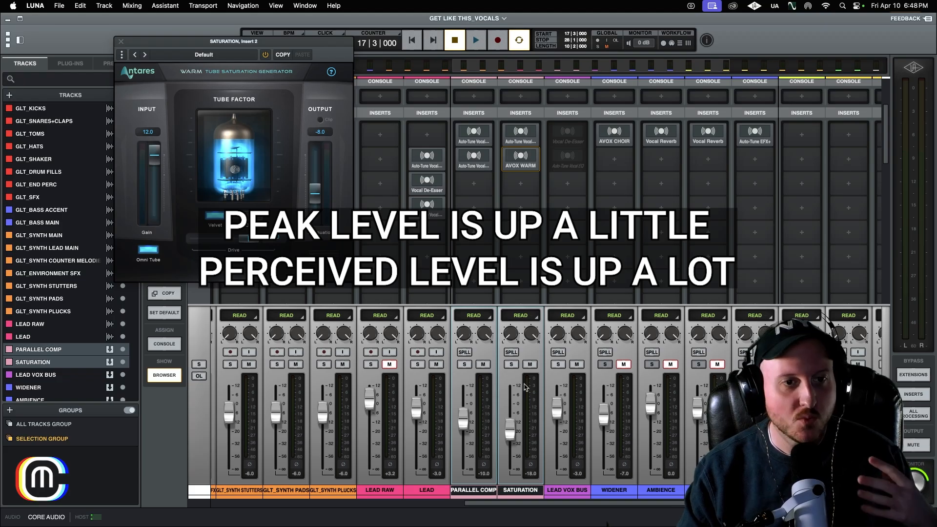
Close AVOX WARM, open and enable the Vocal De-Esser insert on LEAD VOX BUS, and audition it in playback.
click(551, 489)
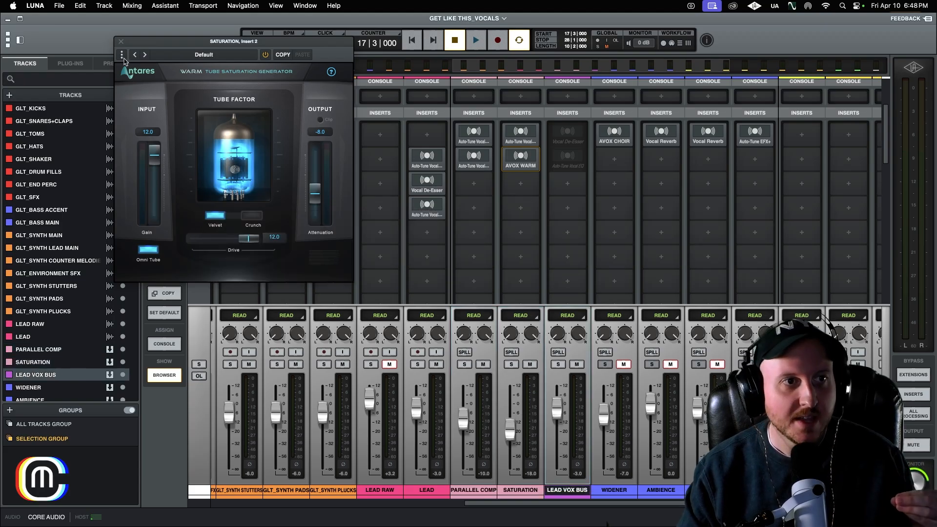
click(118, 42)
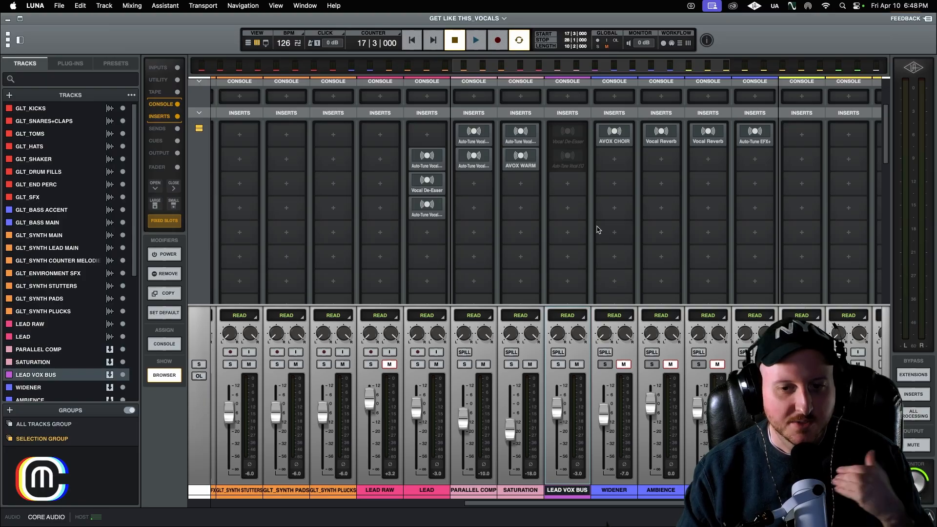
scroll(596, 228, right, 2)
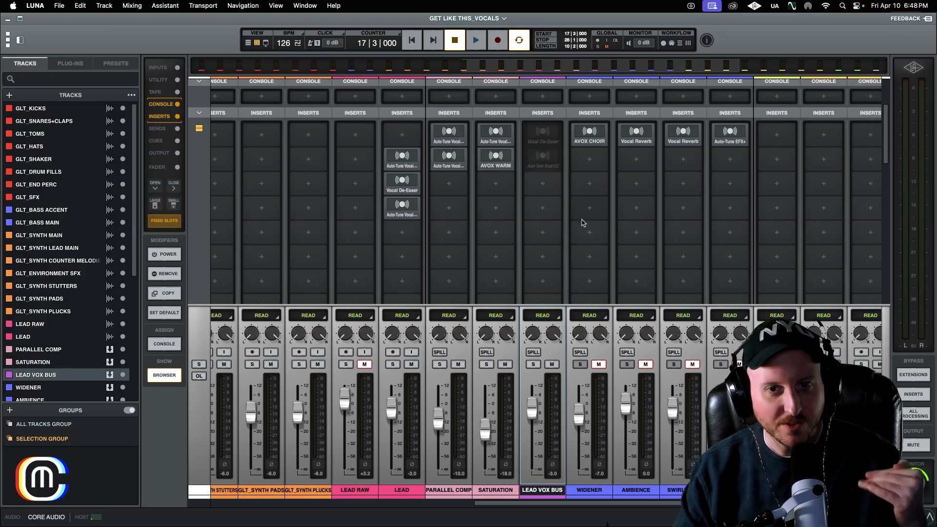
mouse_move(544, 169)
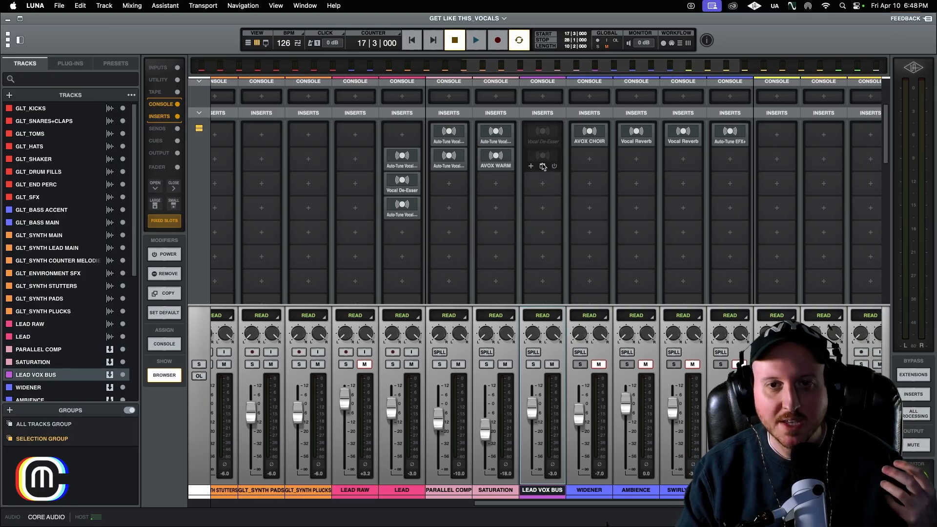
mouse_move(543, 143)
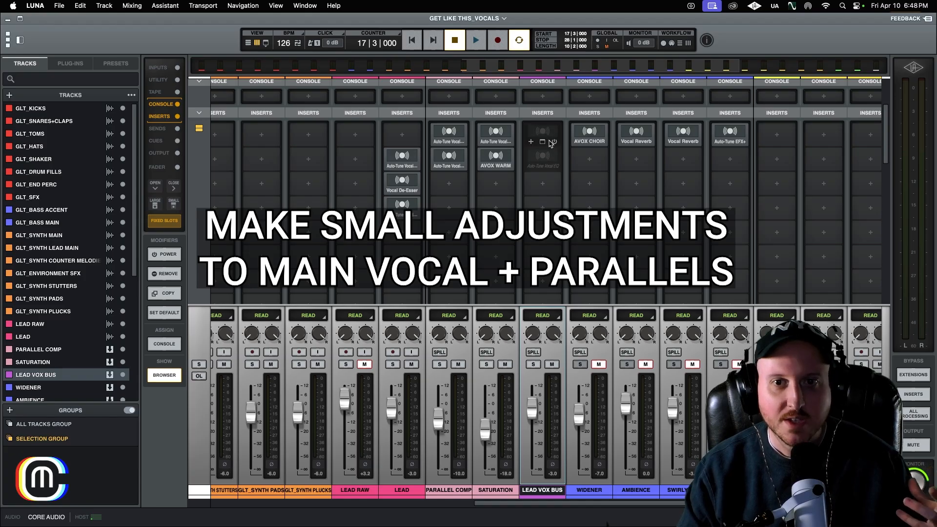
click(543, 142)
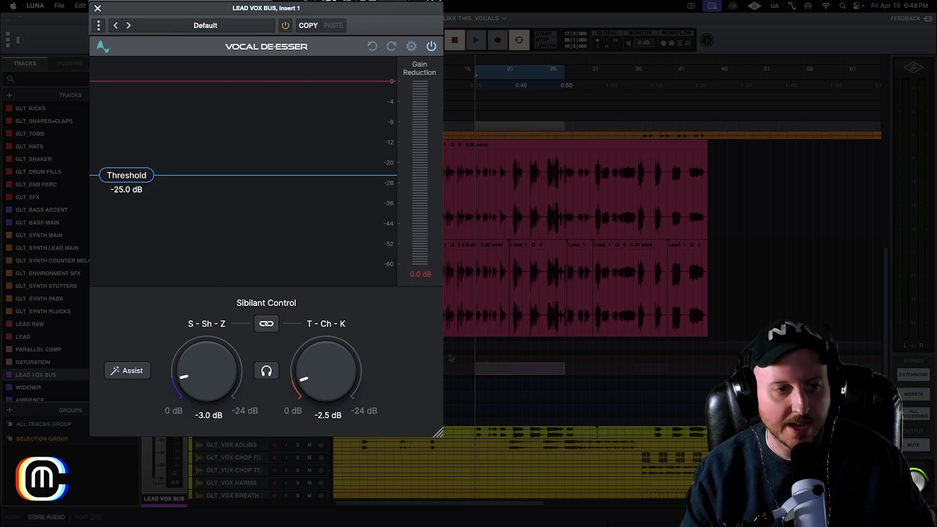
key(space)
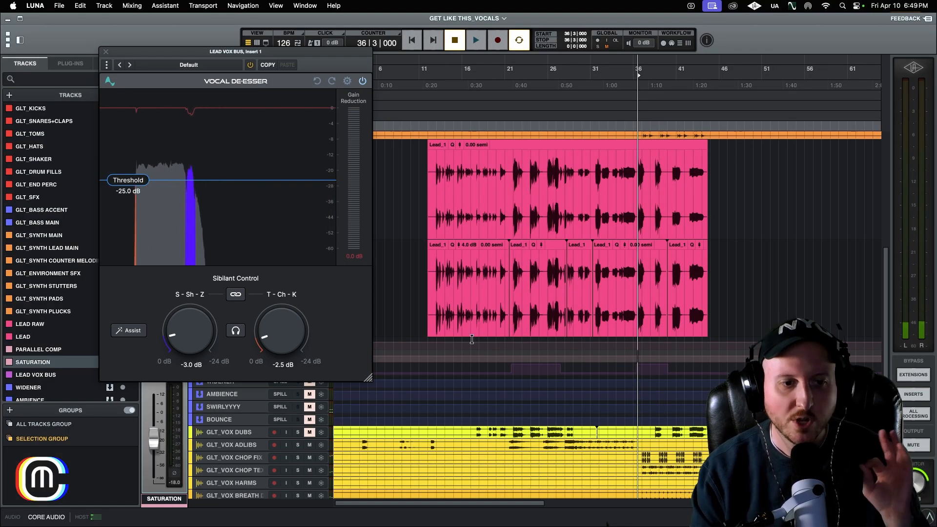
Open the VocalEQ insert on LEAD VOX BUS to examine its band 5 settings and close it.
key(super+equal)
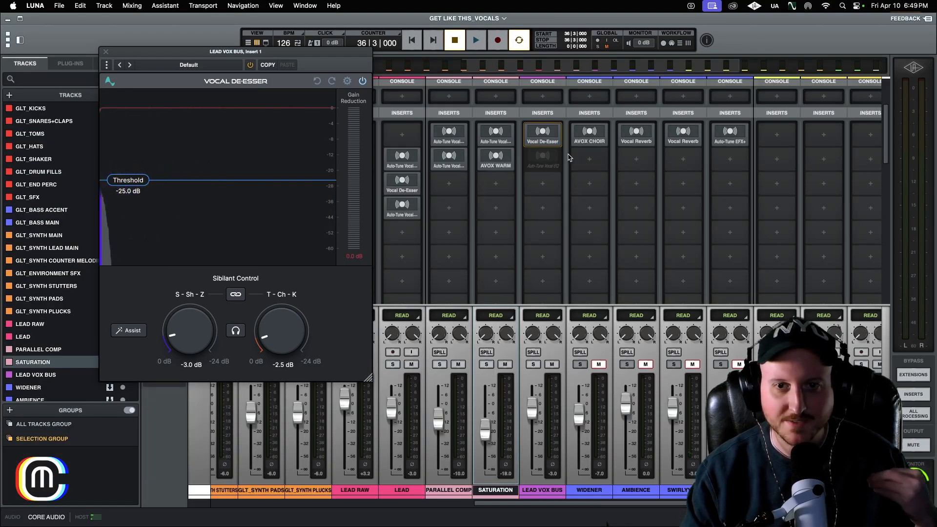
click(541, 161)
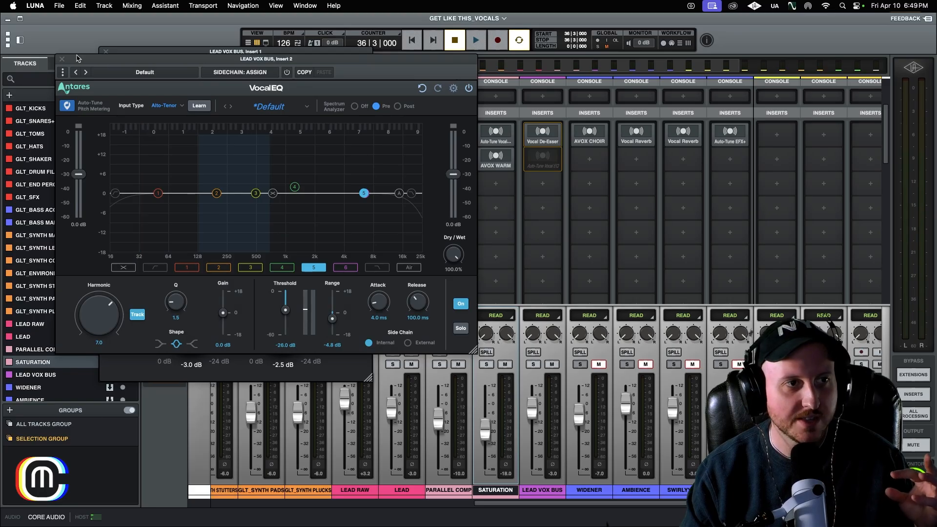
click(61, 59)
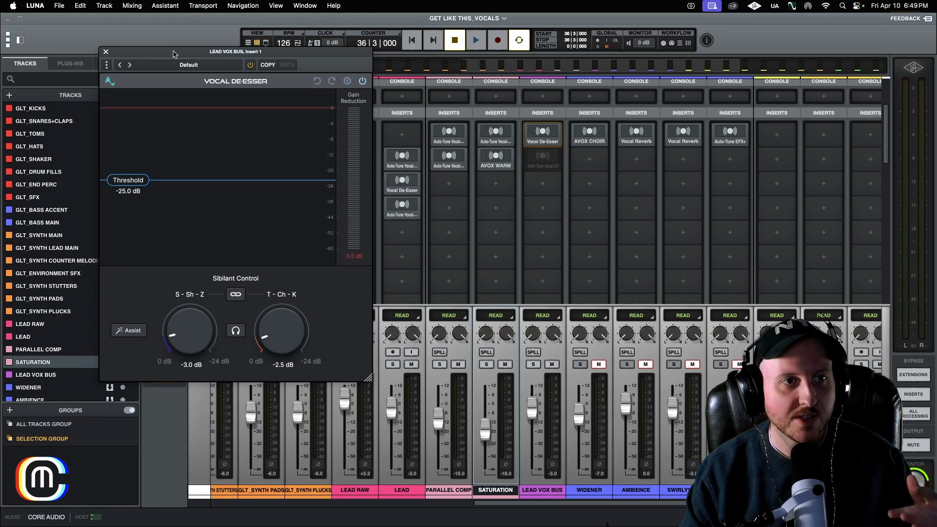
Close the Vocal De-Esser and switch from the mixer to the timeline with the LEAD VOX BUS track selected.
drag(173, 54, 151, 41)
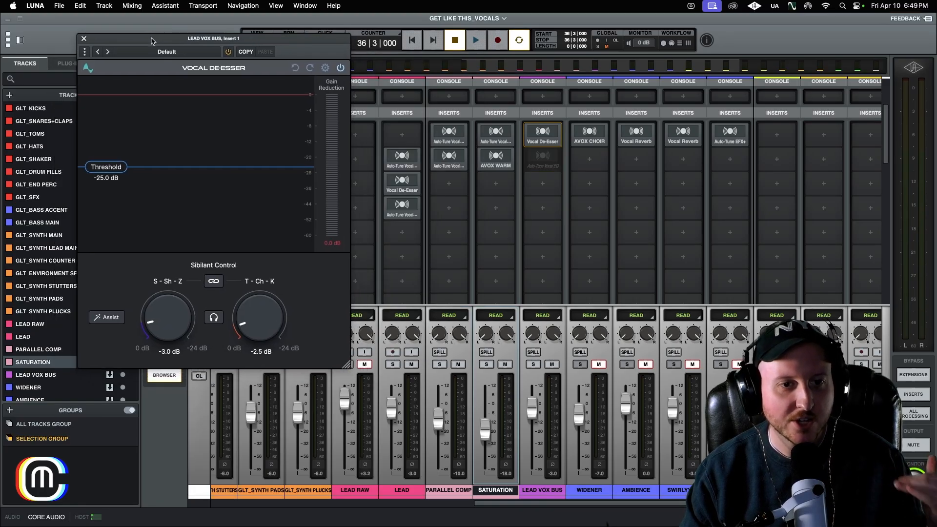
click(83, 38)
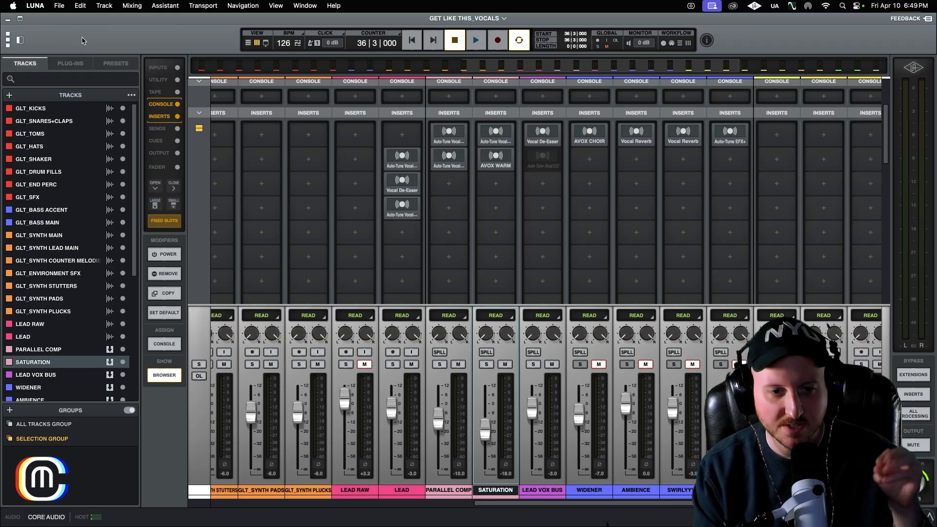
key(super+equal)
click(254, 369)
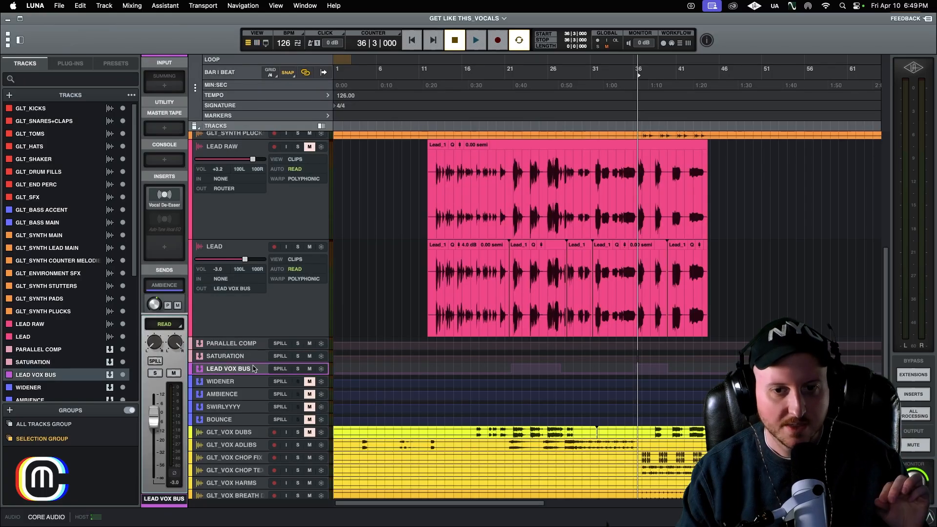
Open VocalEQ on LEAD VOX BUS and compare playback with the band 4 boost at 1266.3 Hz switched on and off.
click(164, 220)
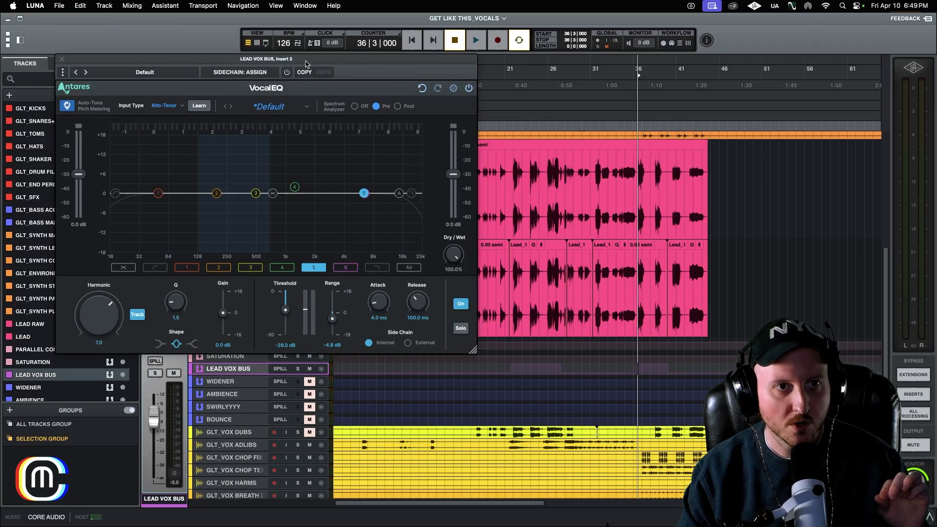
drag(305, 63, 281, 40)
click(270, 163)
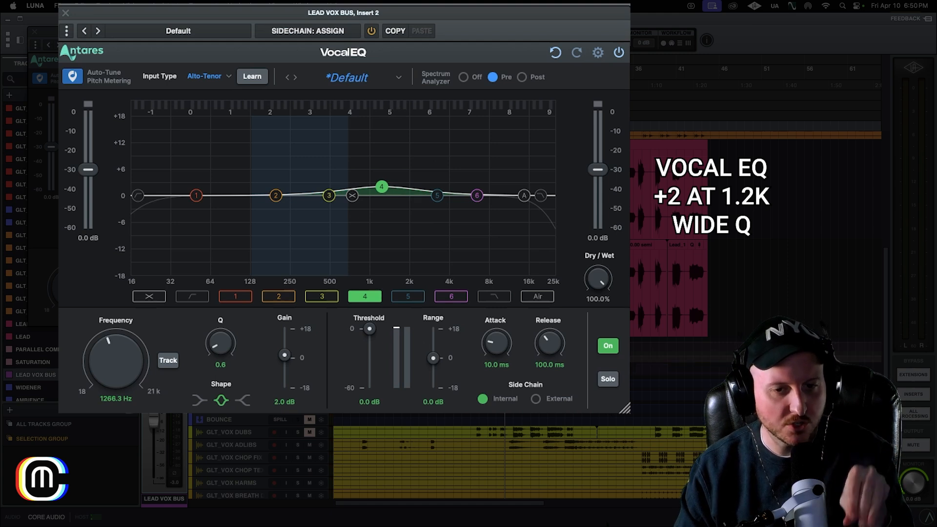
click(410, 296)
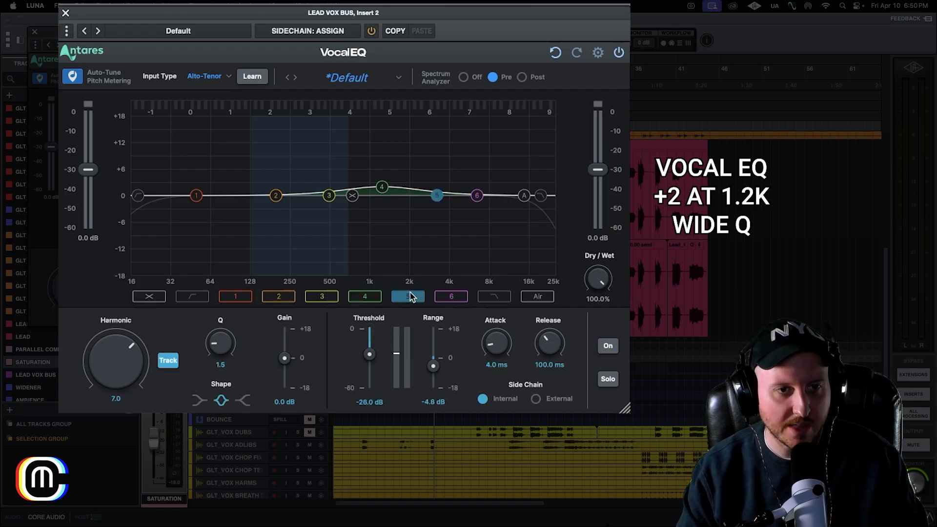
click(605, 344)
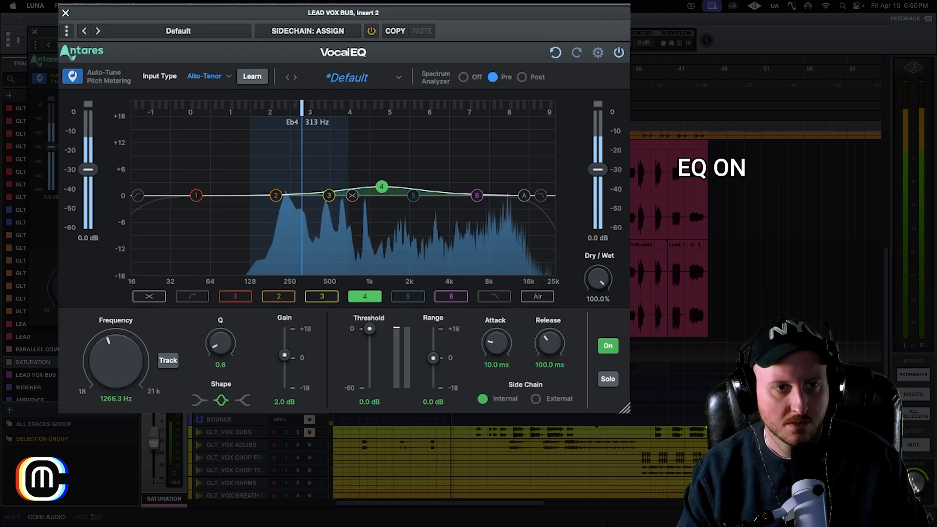
click(608, 347)
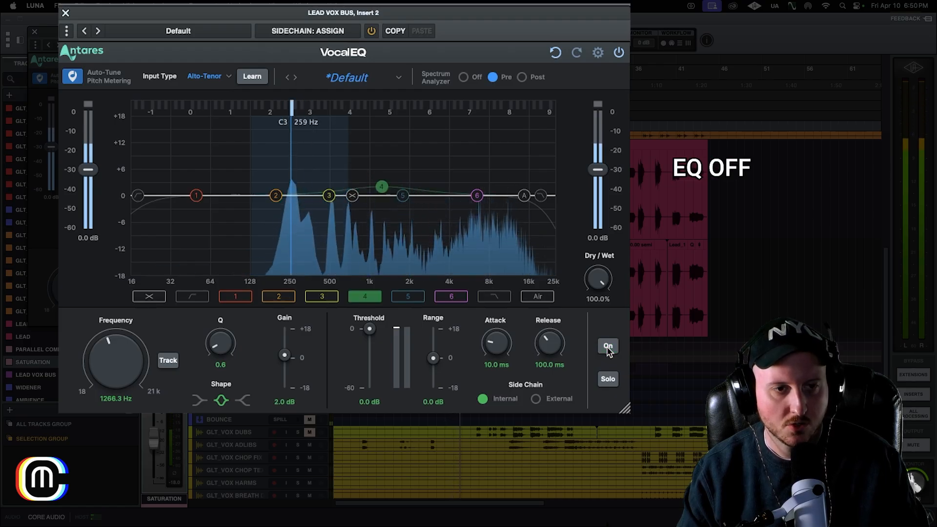
click(608, 347)
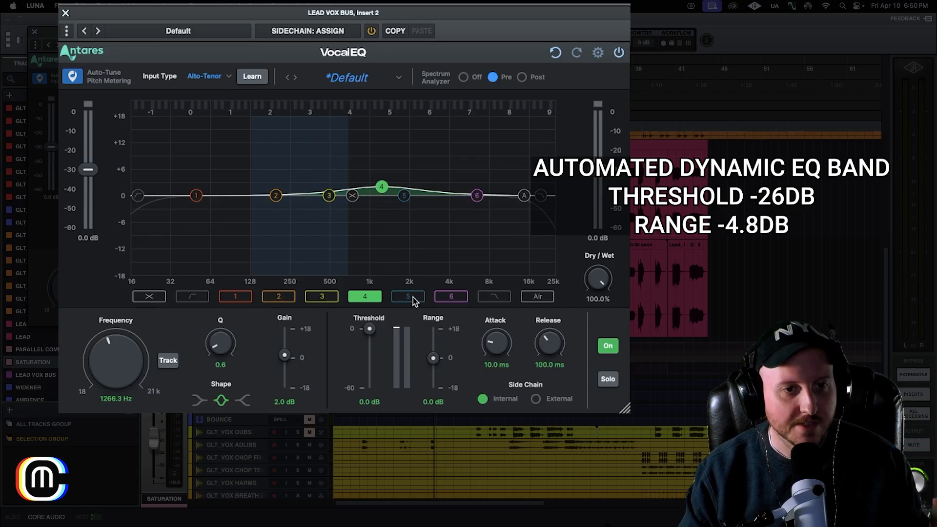
Examine VocalEQ band 5's dynamic settings and its EQ5 Enable automation on LEAD VOX BUS during playback.
click(409, 296)
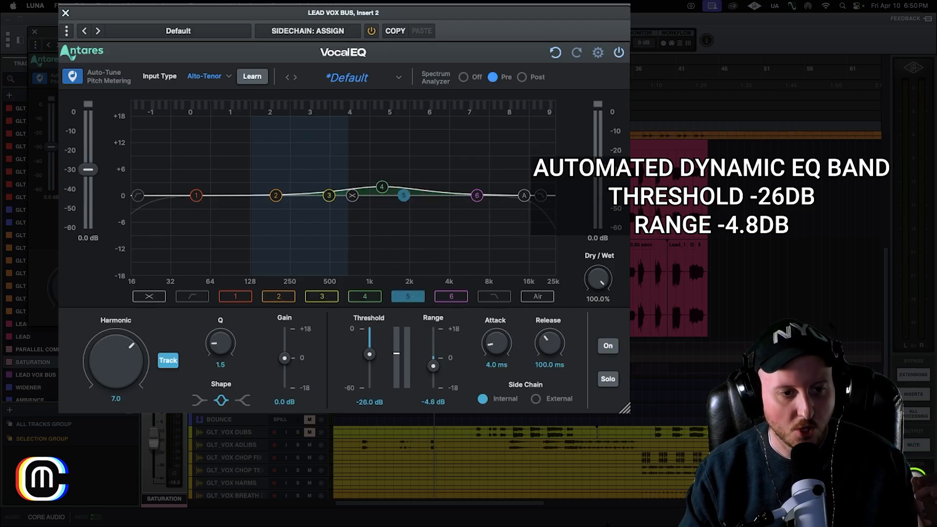
click(36, 375)
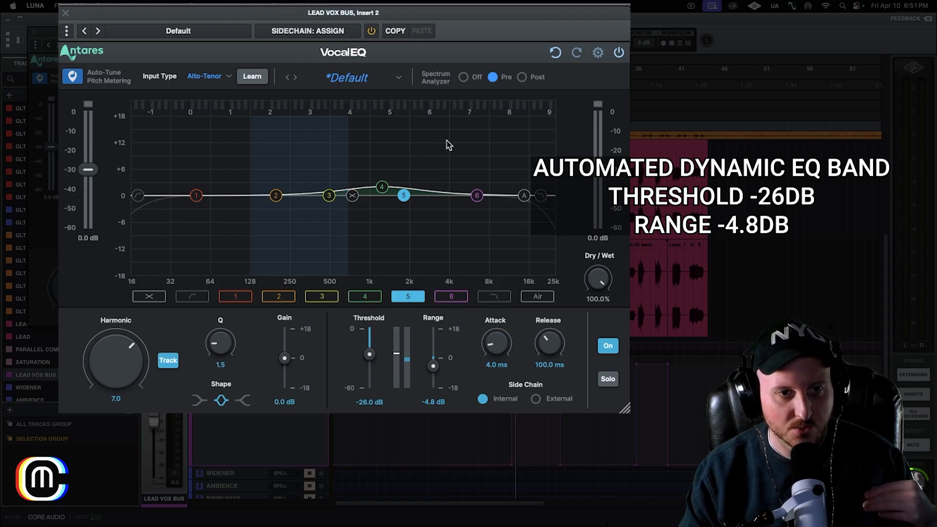
click(510, 439)
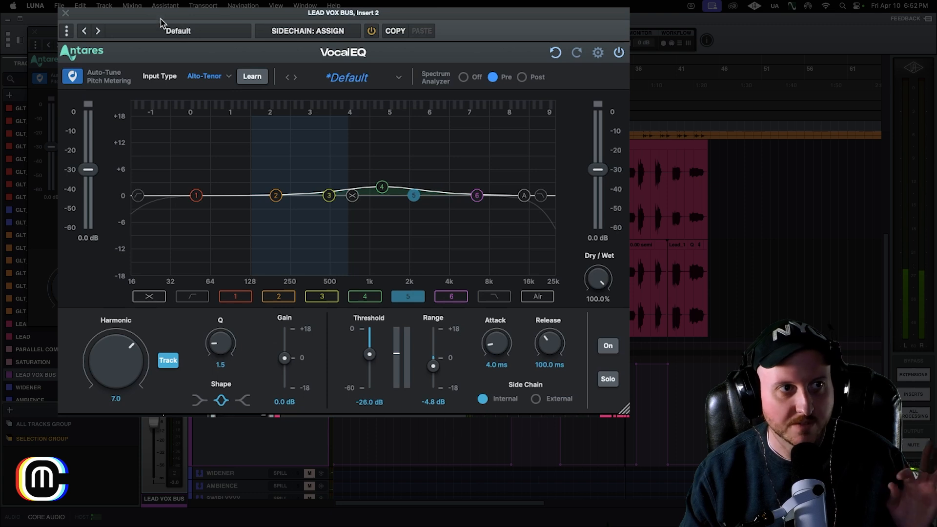
drag(160, 10, 183, 4)
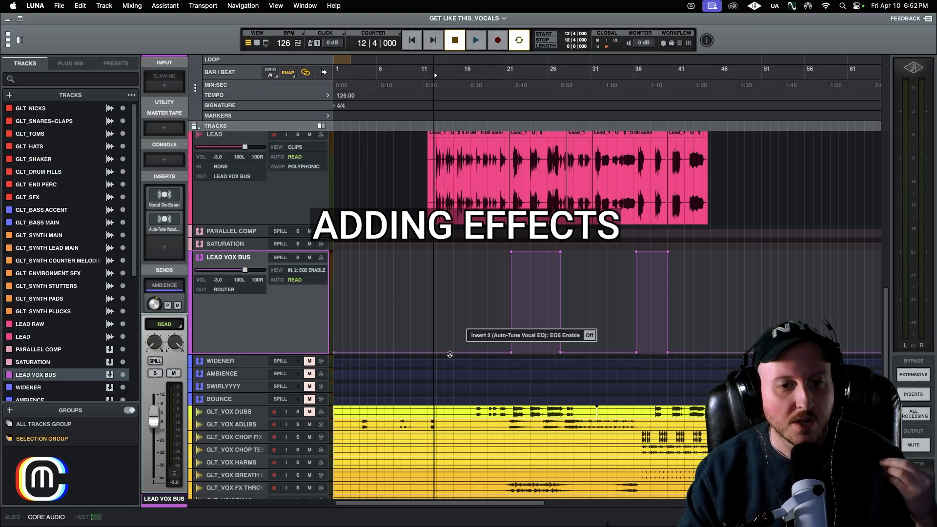
Select the WIDENER, AMBIENCE and SWIRLYYYY effect buses in turn and enlarge the WIDENER track's height.
scroll(405, 302, down, 2)
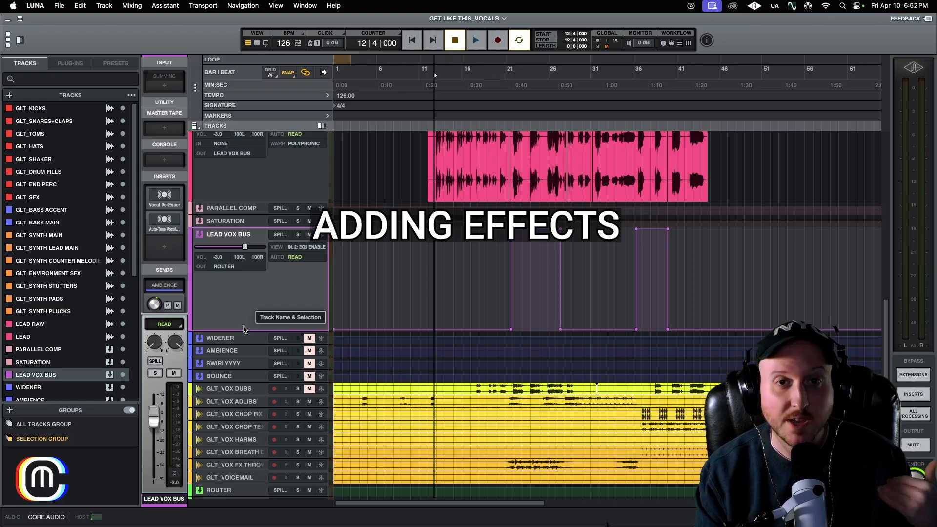
click(236, 341)
click(234, 351)
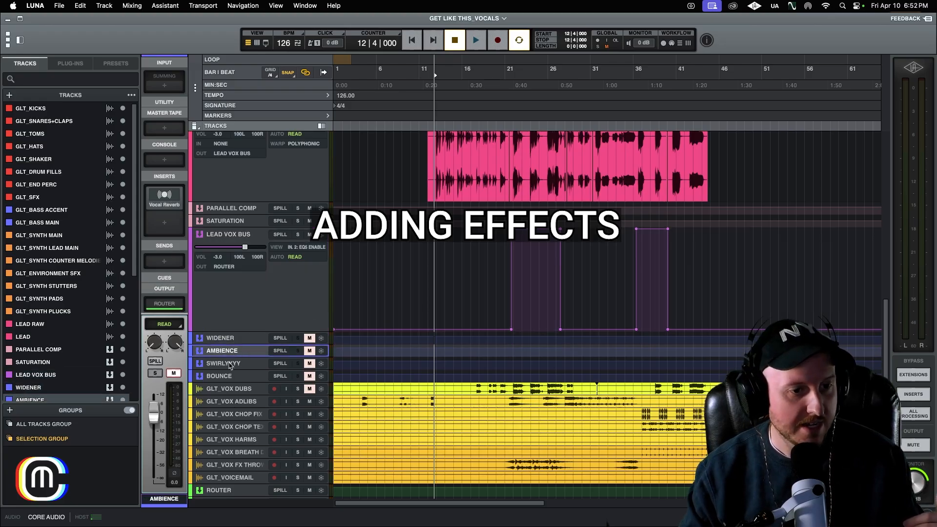
click(229, 365)
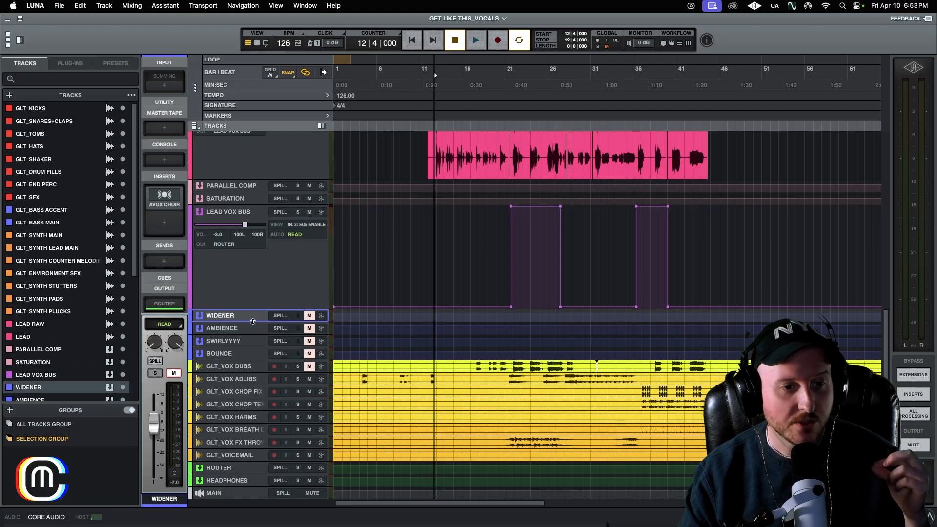
drag(253, 322, 236, 383)
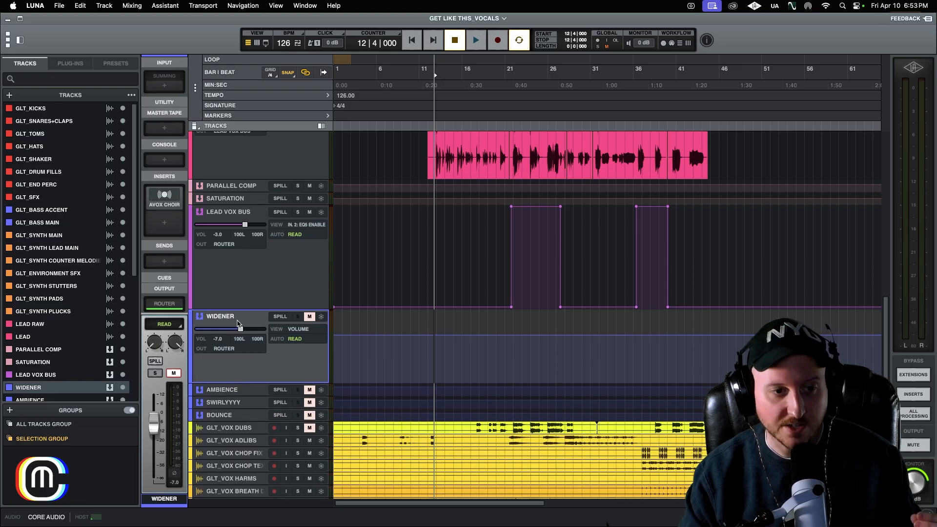
Open the AVOX CHOIR insert on WIDENER, place its window above the track, and choose 32 Voices as the choir size.
click(166, 200)
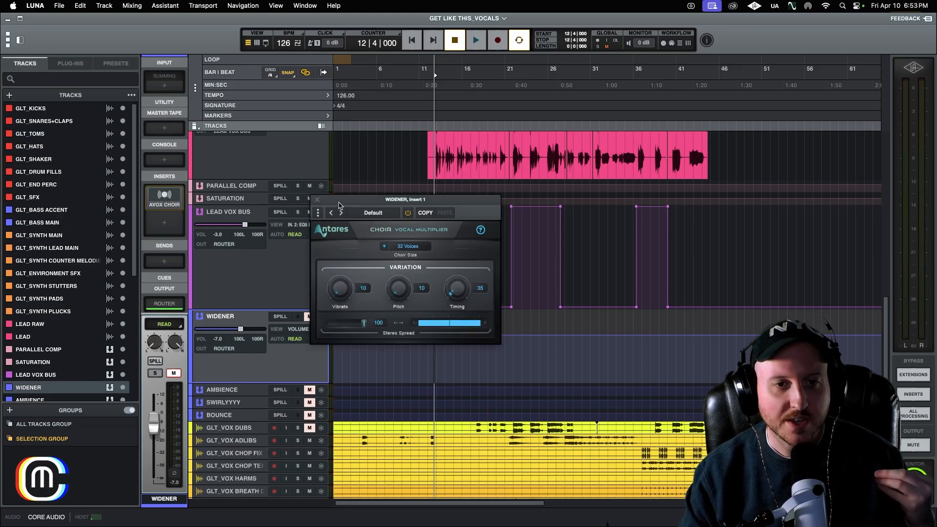
drag(339, 204, 266, 109)
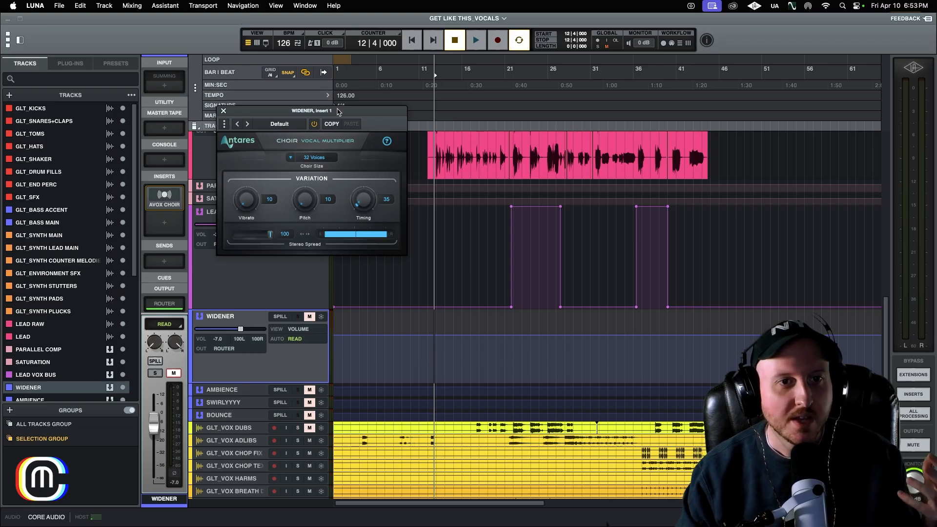
drag(338, 112, 313, 102)
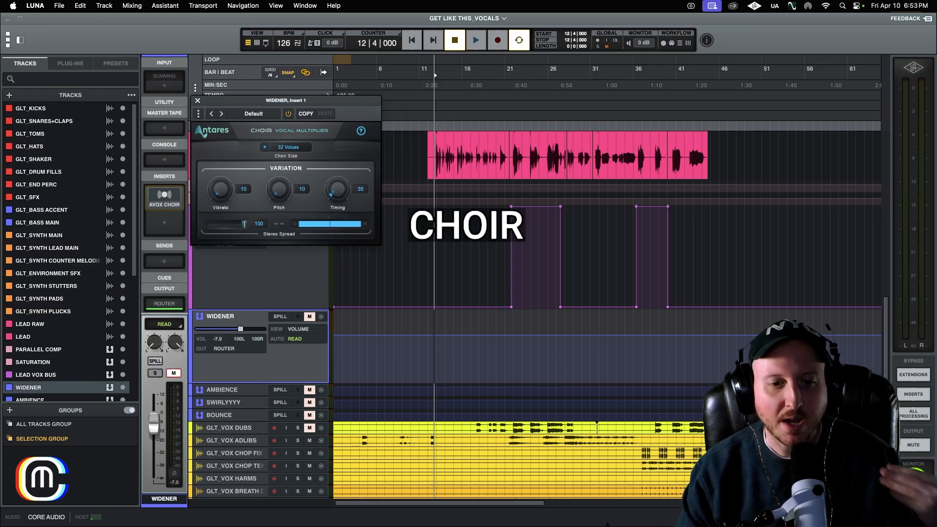
click(434, 234)
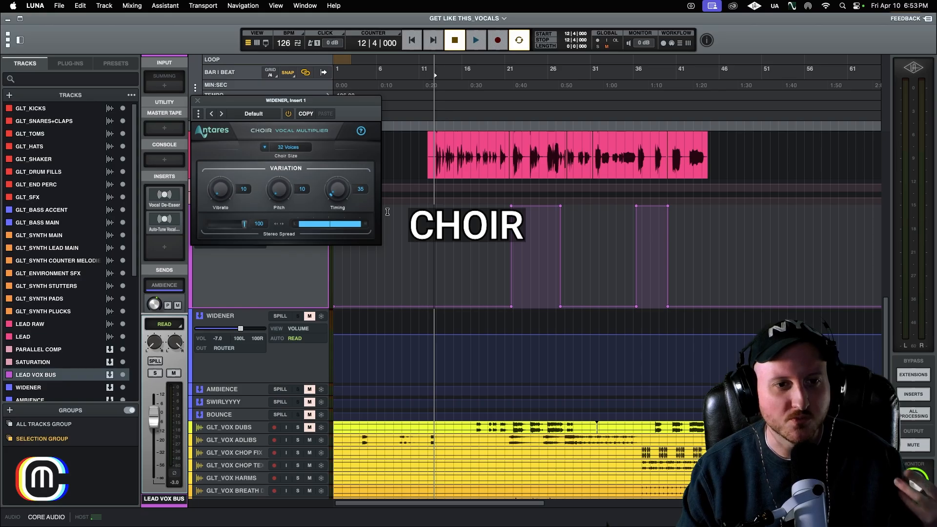
click(230, 322)
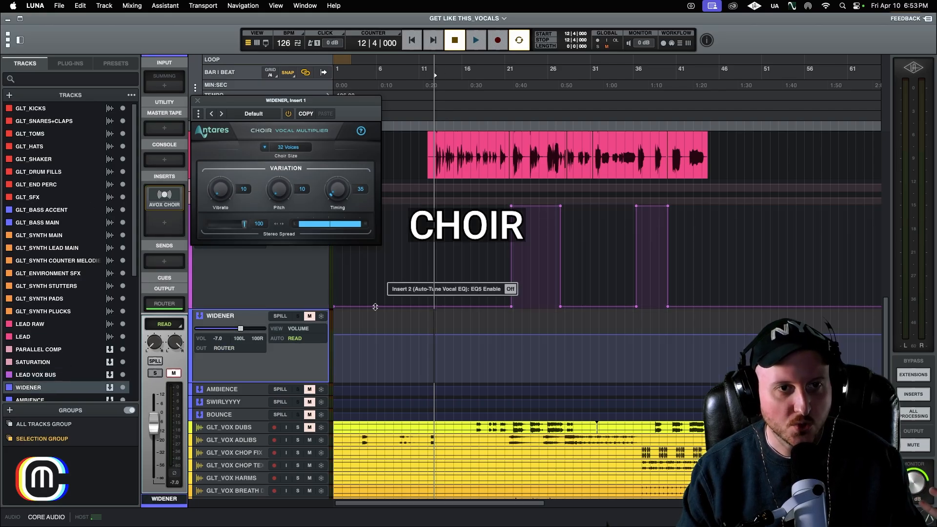
drag(292, 100, 295, 68)
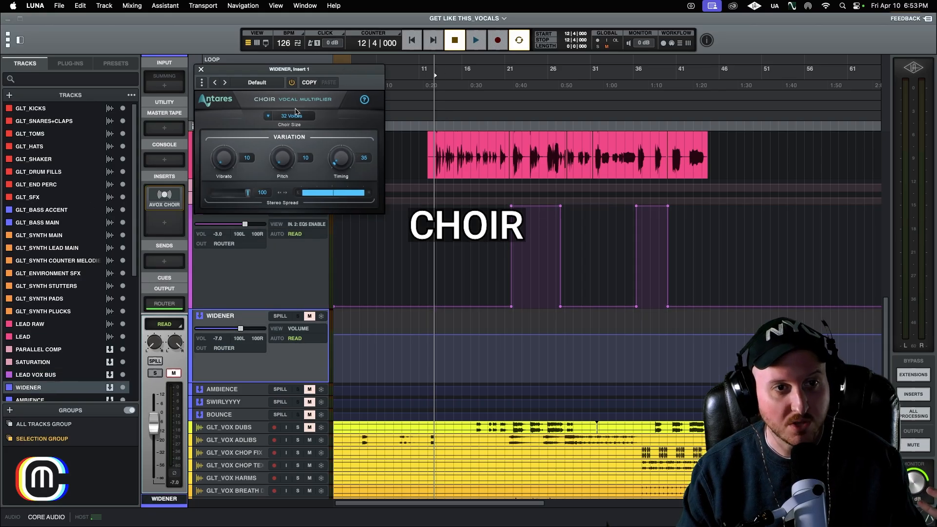
click(272, 119)
click(335, 134)
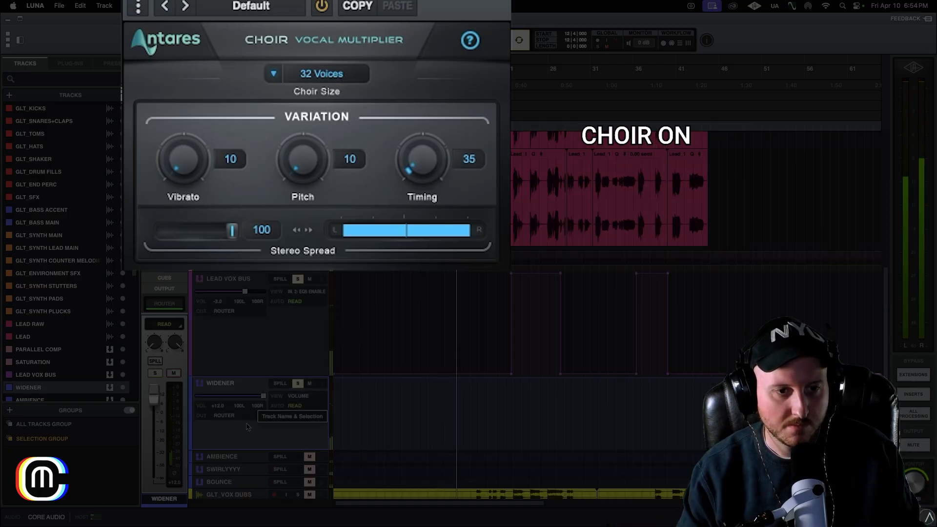
Audition the choir blend with LEAD VOX BUS and in the full mix, and set the WIDENER volume to -9.0 dB.
key(space)
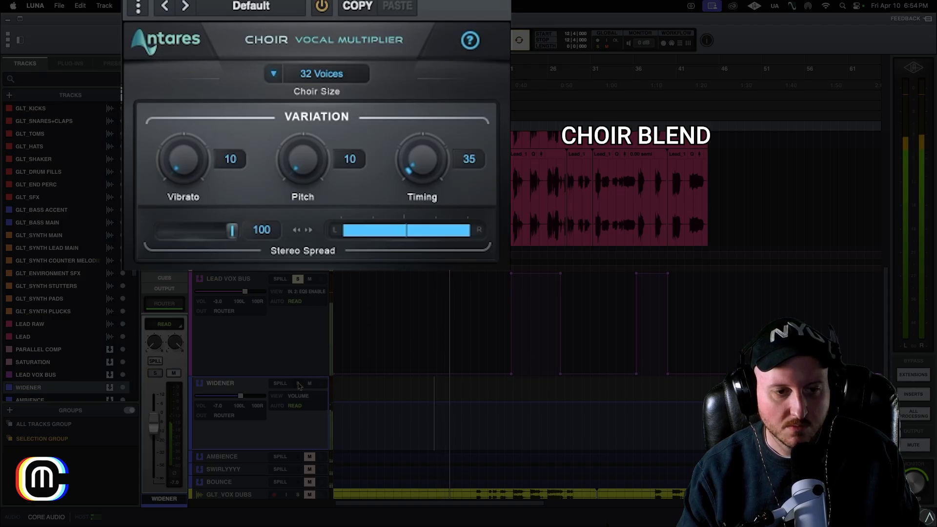
key(space)
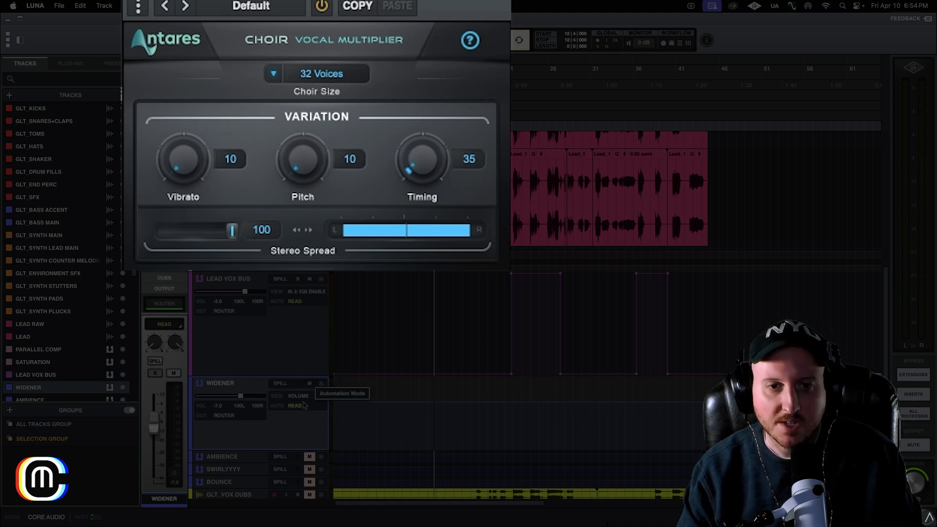
key(space)
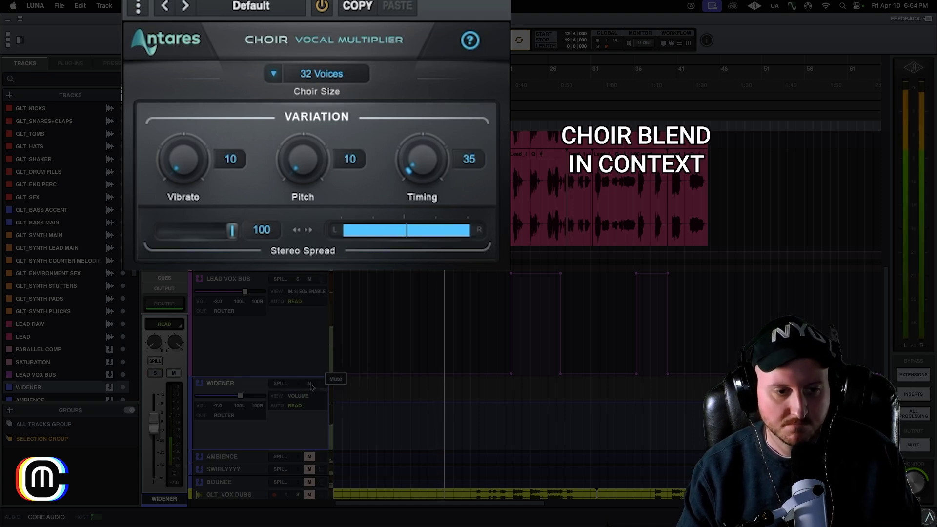
click(311, 385)
click(310, 384)
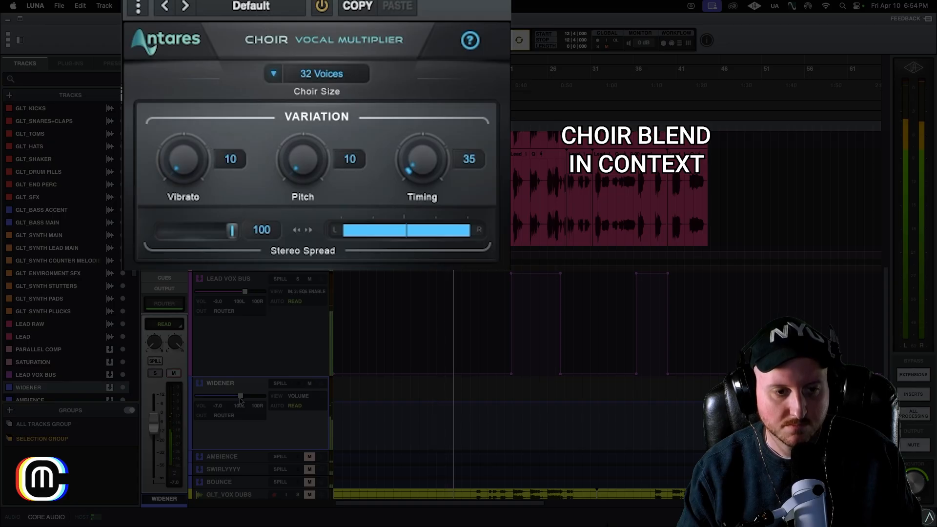
drag(241, 396, 238, 406)
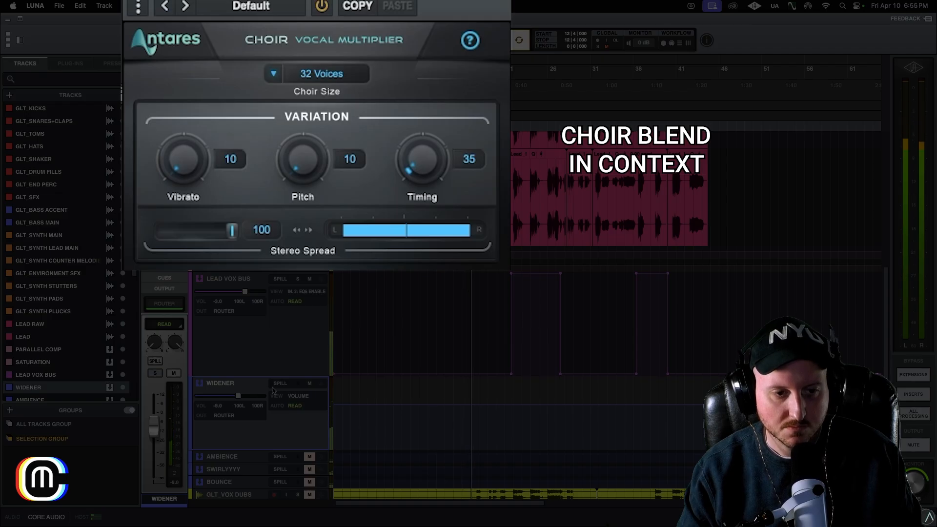
key(space)
Open the Vocal Reverb insert on AMBIENCE to examine its Room reverb, tone shaping and compression settings, and close it.
scroll(417, 393, down, 3)
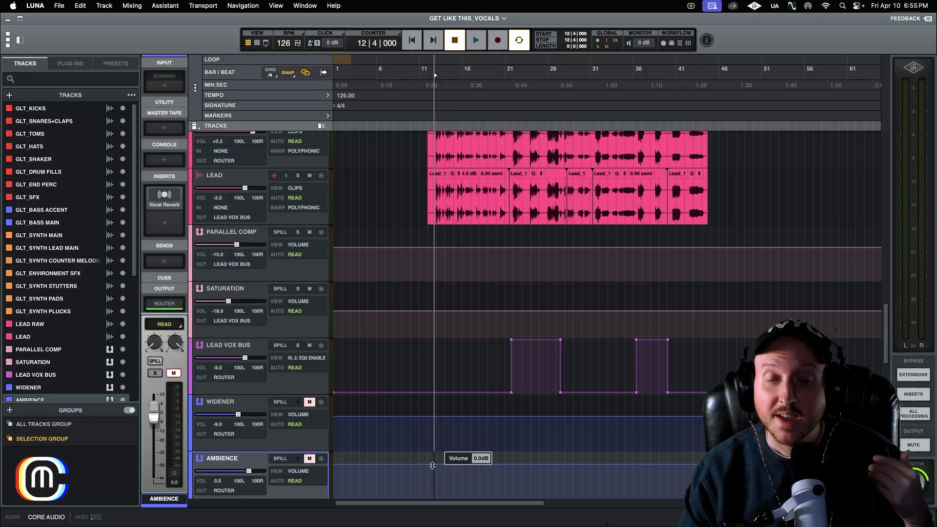
scroll(410, 429, down, 2)
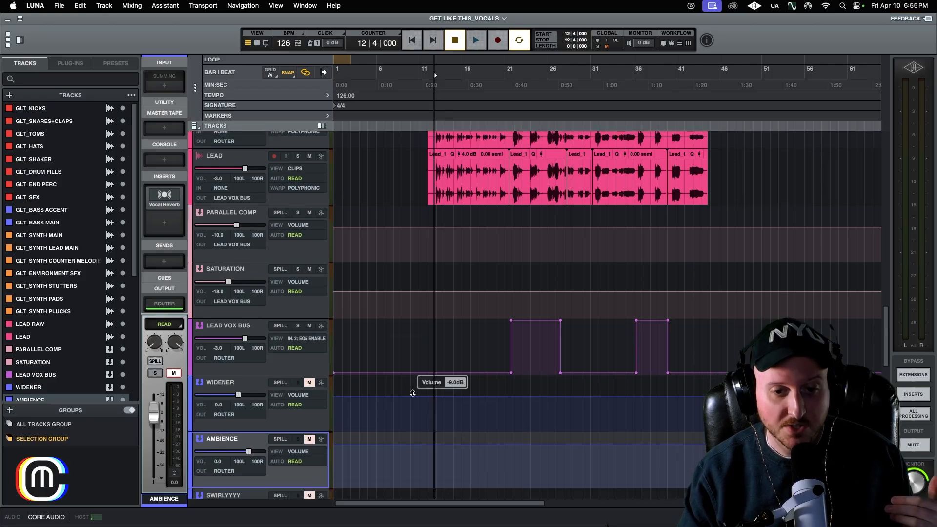
scroll(431, 383, down, 6)
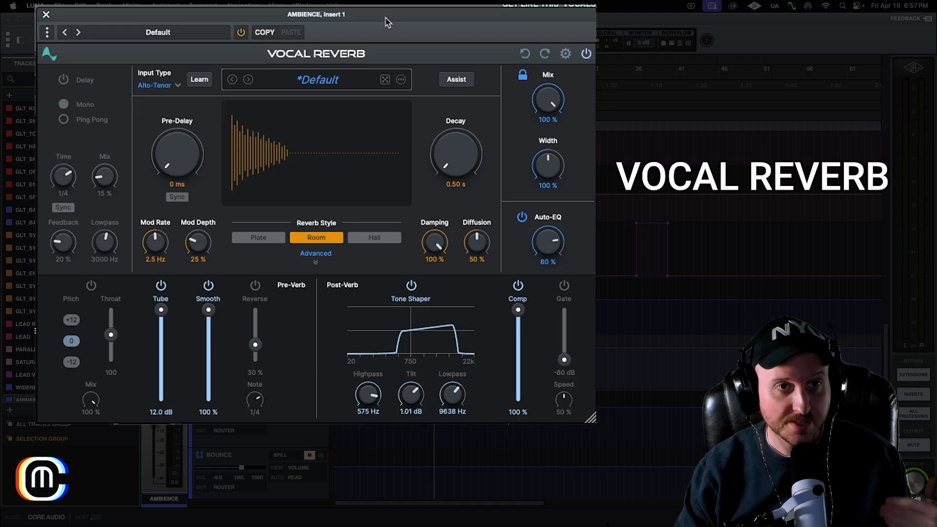
drag(385, 21, 383, 17)
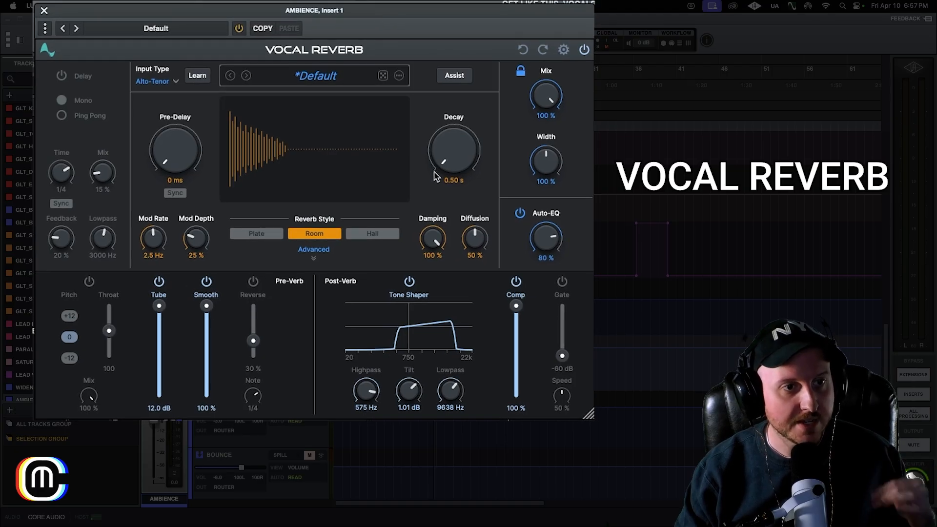
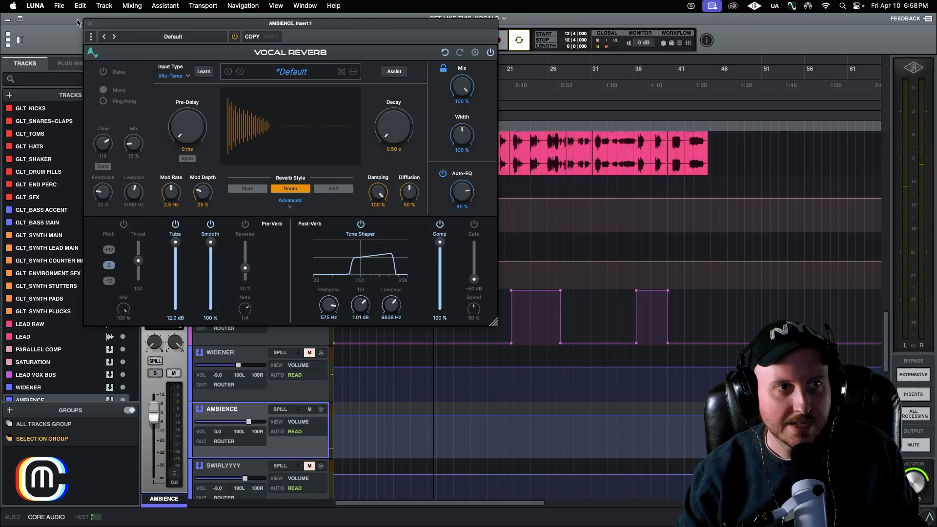
click(96, 25)
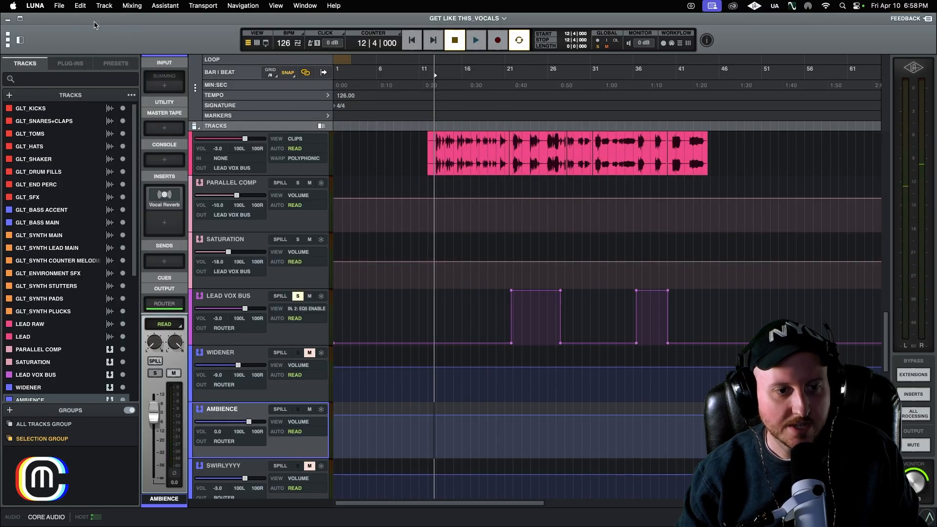
Play the lead vocal with the AMBIENCE reverb, set the AMBIENCE volume to -2.0 dB, and unmute WIDENER.
scroll(342, 283, down, 2)
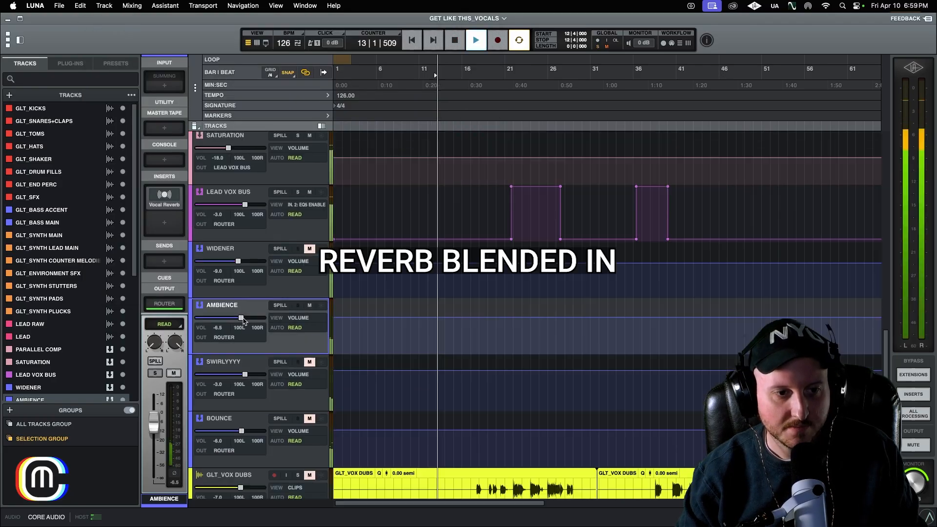
drag(243, 320, 247, 318)
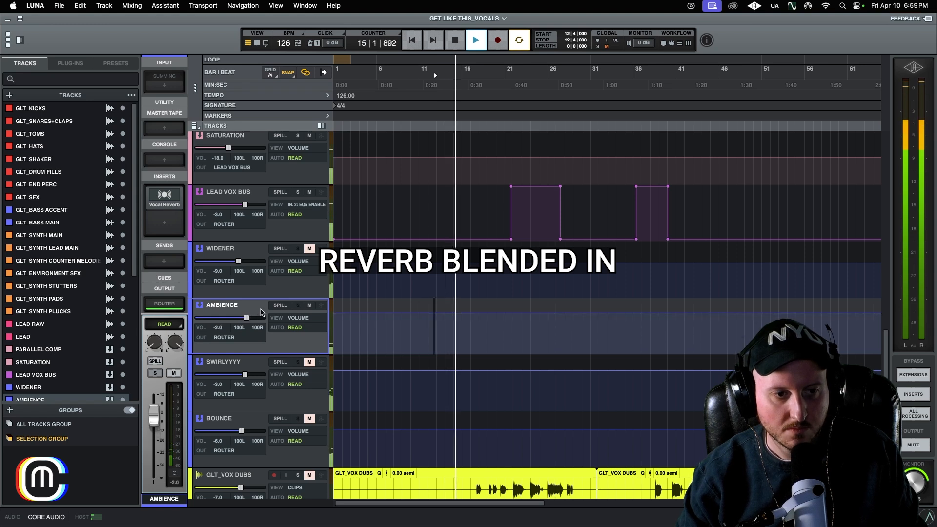
click(309, 250)
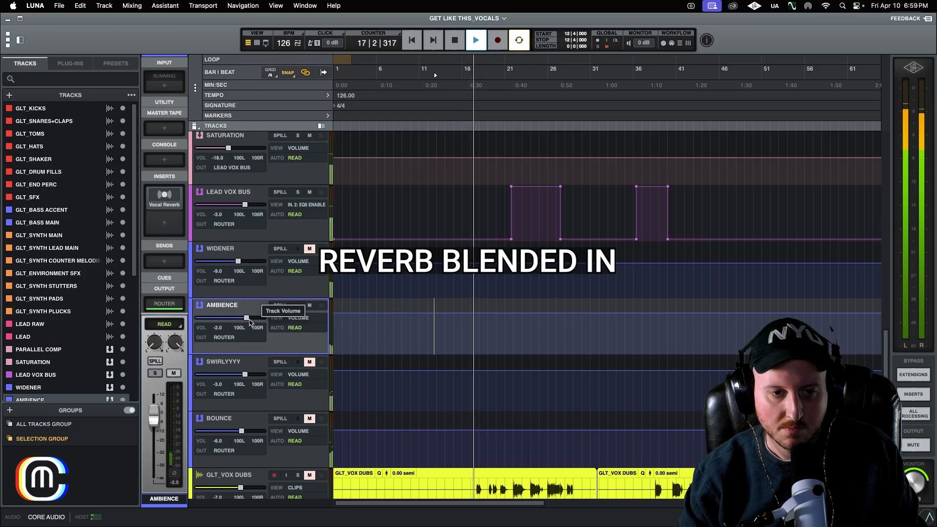
key(space)
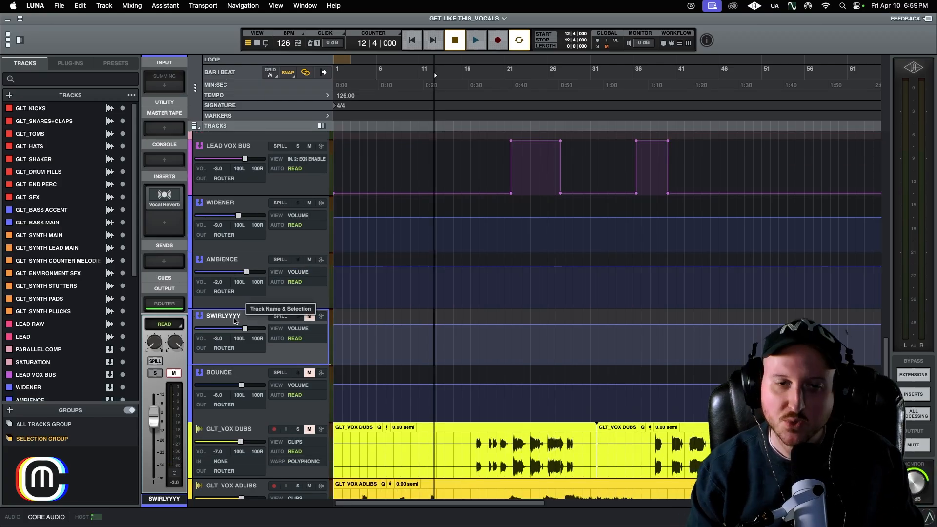
Open the Vocal Reverb insert on SWIRLYYYY to examine its ping-pong delay, Hall reverb, tone shaping and compression settings, and close it.
key(super+equal)
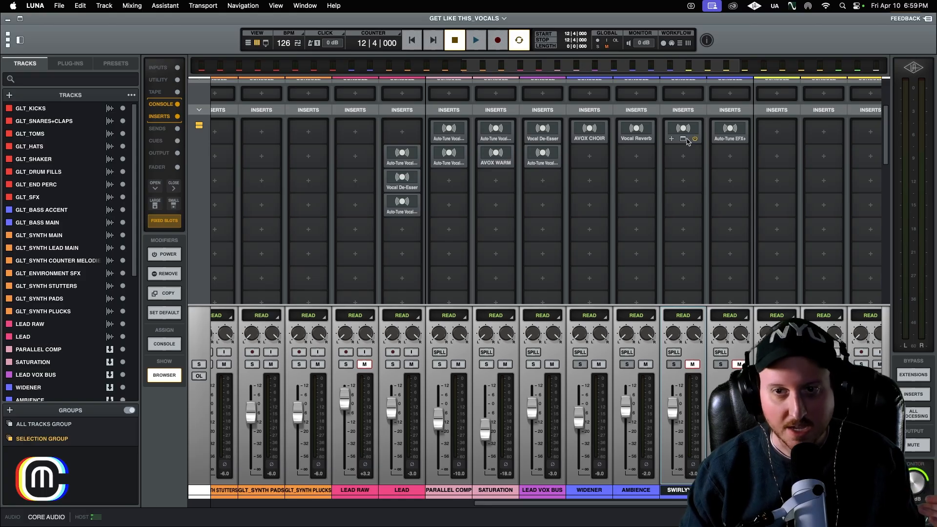
click(683, 139)
drag(675, 45, 466, 18)
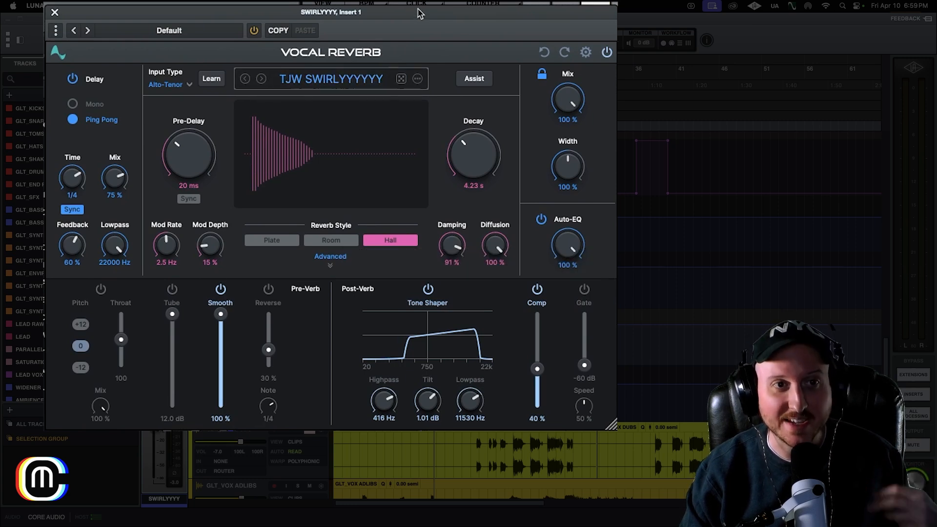
mouse_move(419, 15)
mouse_down()
mouse_move(427, 0)
mouse_move(412, 0)
mouse_up()
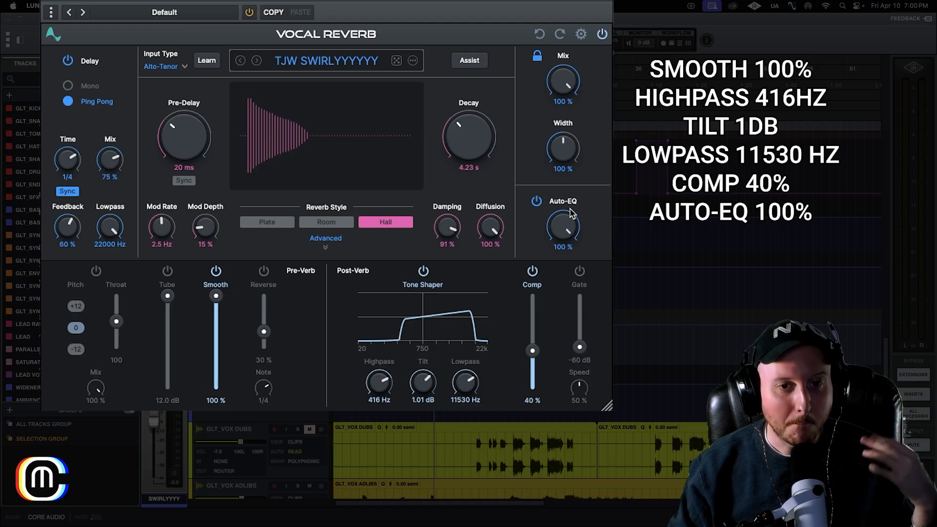
drag(487, 3, 494, 15)
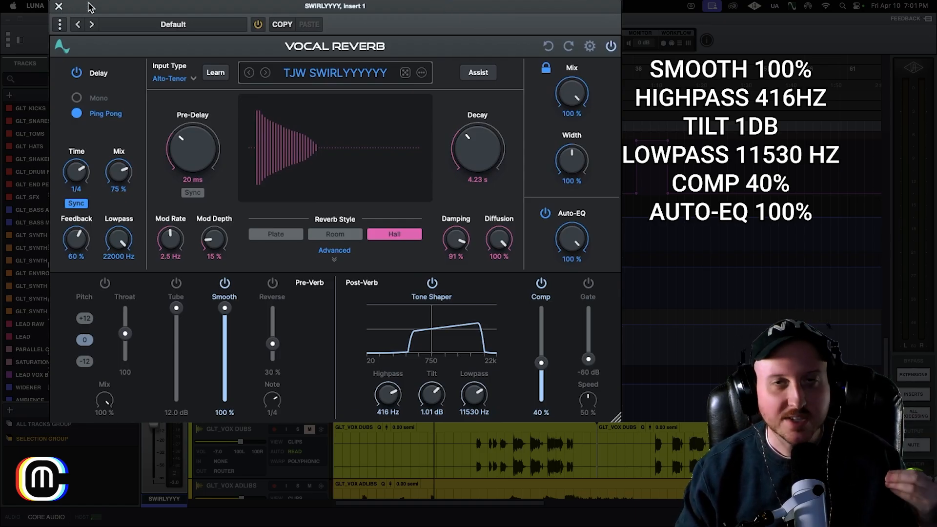
click(59, 7)
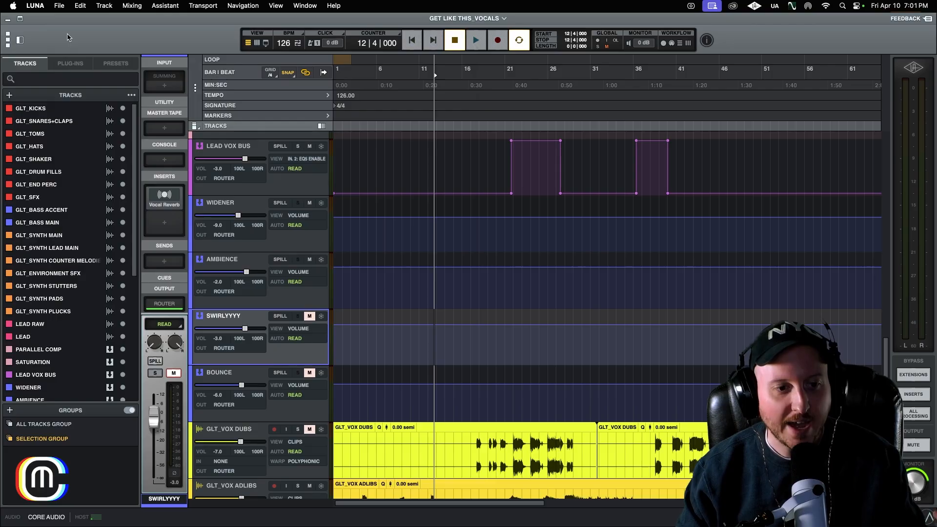
Unmute SWIRLYYYY, audition it with LEAD VOX BUS soloed while raising it to about +10.3 dB, and reset its volume to 0.0 dB.
click(310, 316)
scroll(310, 317, up, 3)
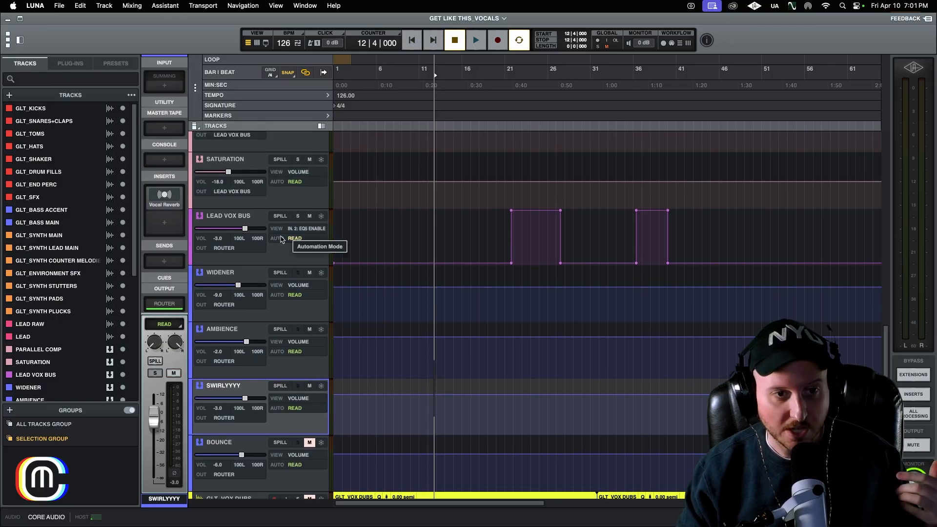
click(297, 216)
key(space)
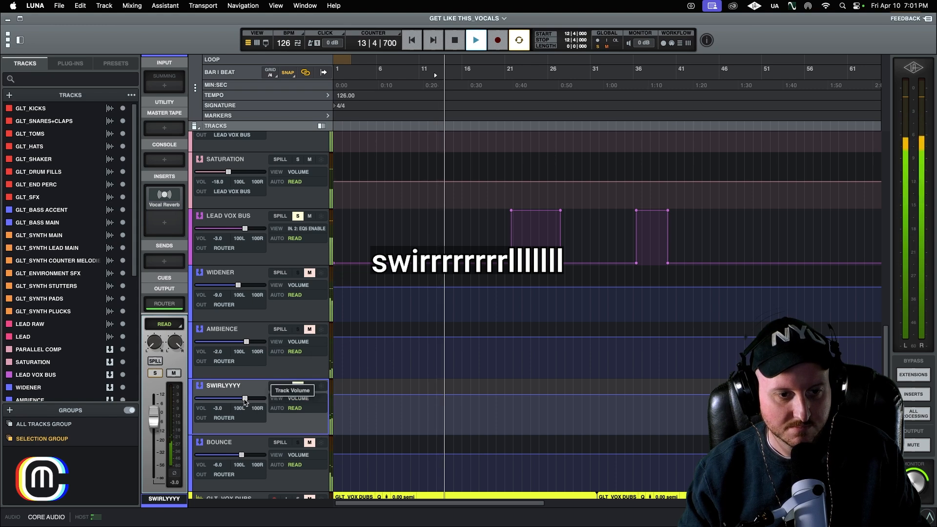
drag(245, 399, 261, 398)
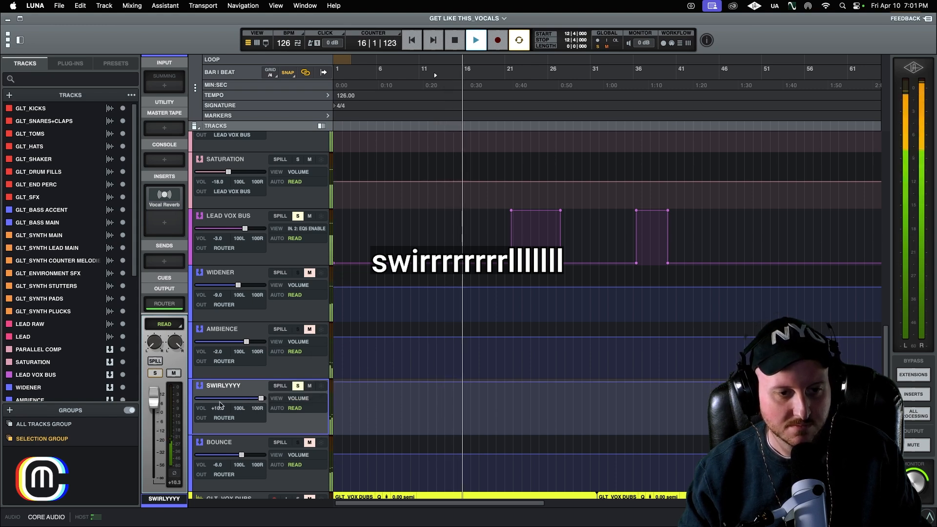
alt+click(261, 398)
key(space)
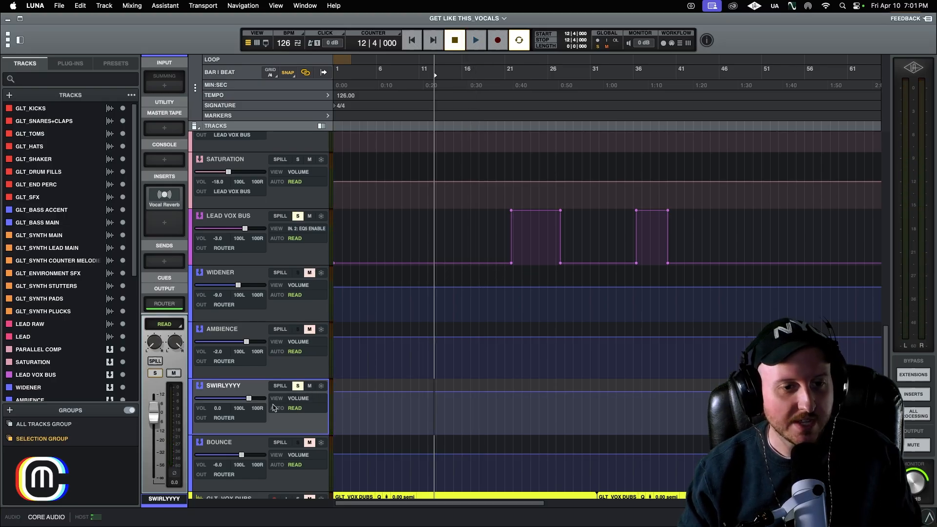
Unmute WIDENER and AMBIENCE, unsolo LEAD VOX BUS, and bring SWIRLYYYY up from silence to 0.0 dB during full-mix playback.
drag(248, 401, 174, 395)
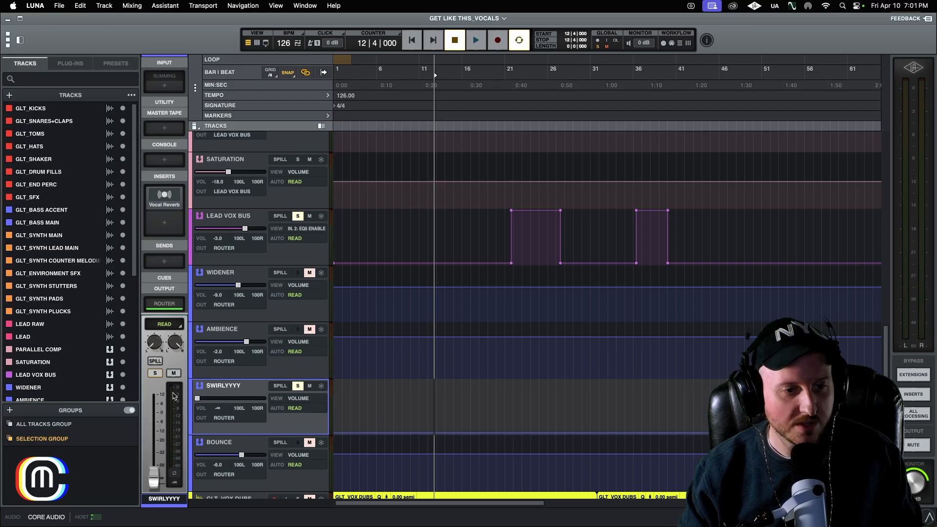
click(308, 278)
click(310, 273)
click(310, 330)
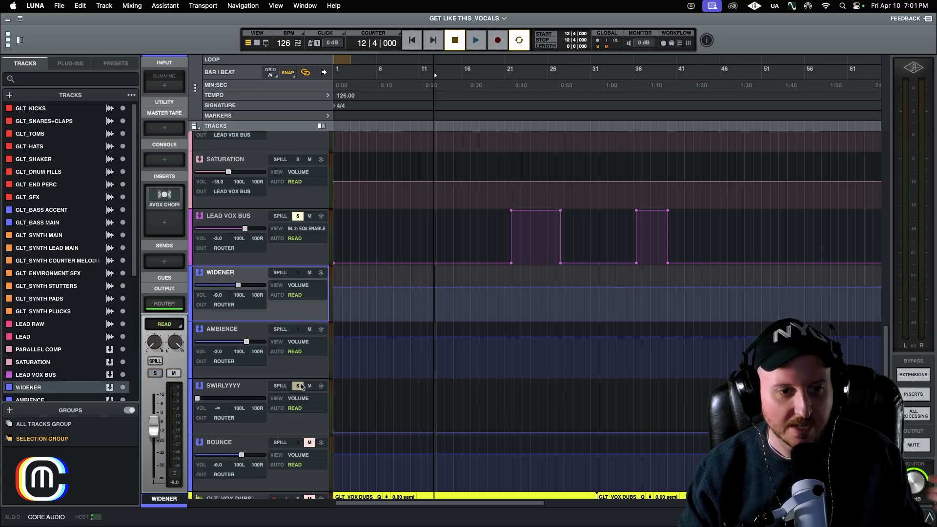
click(298, 216)
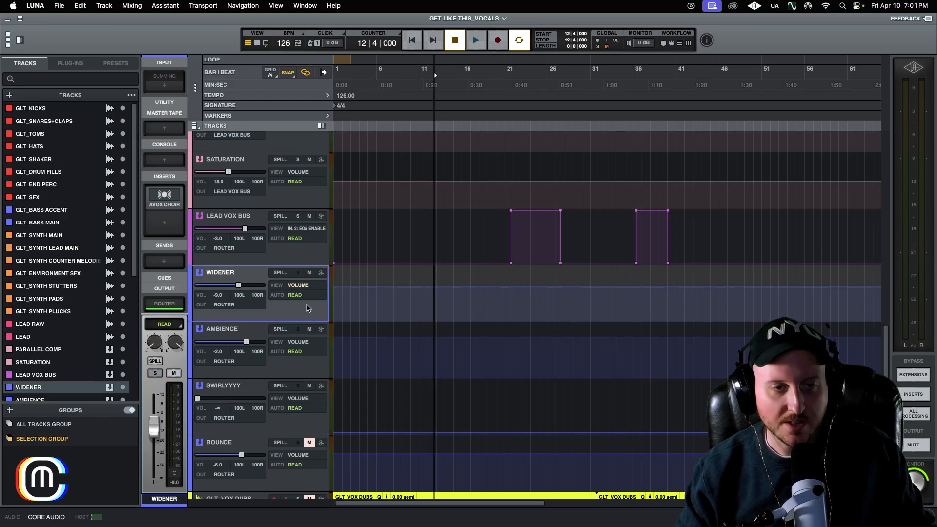
click(249, 390)
key(space)
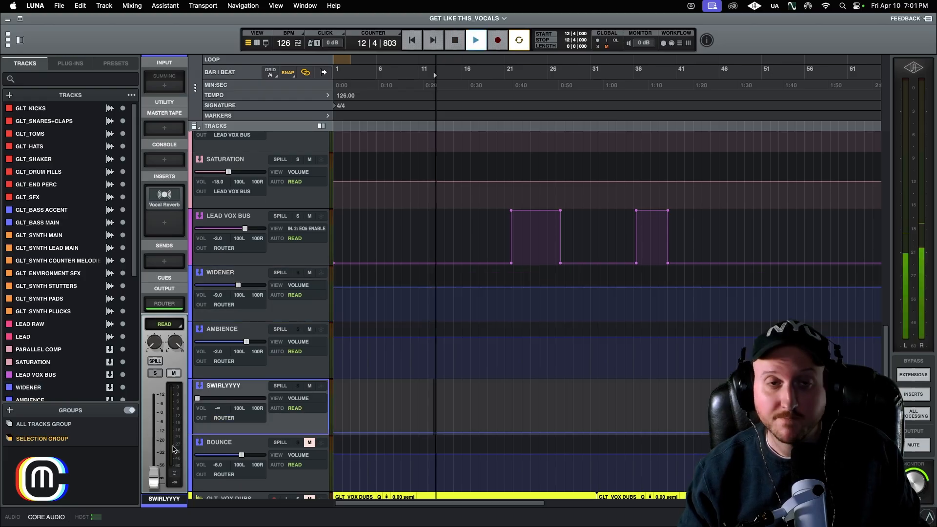
drag(154, 476, 157, 426)
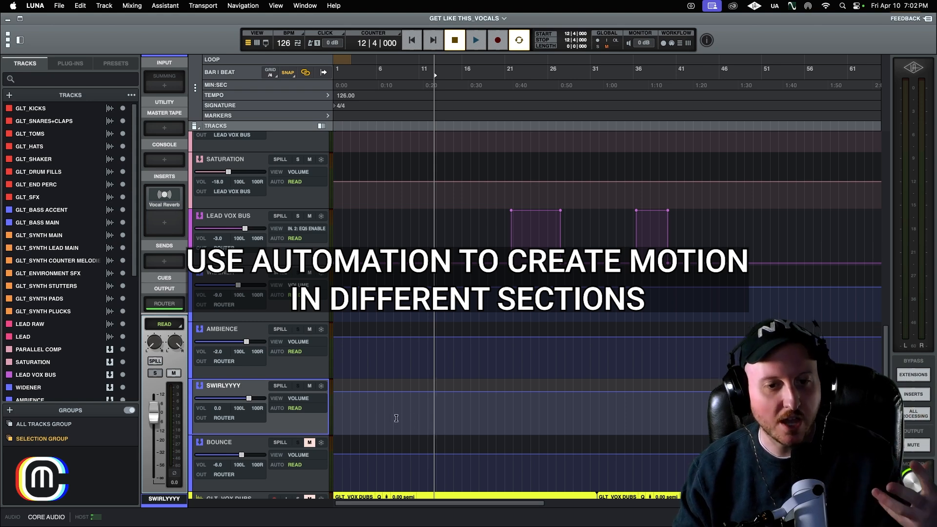
Open the Auto-Tune EFX+ insert on BOUNCE to examine its Echo and Chorus settings, and close it.
scroll(406, 428, down, 1)
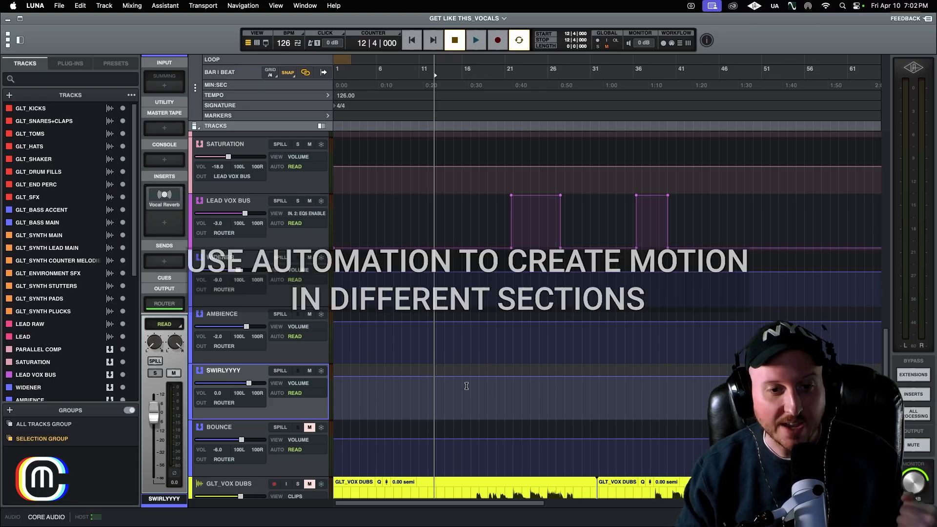
scroll(466, 386, down, 6)
click(237, 337)
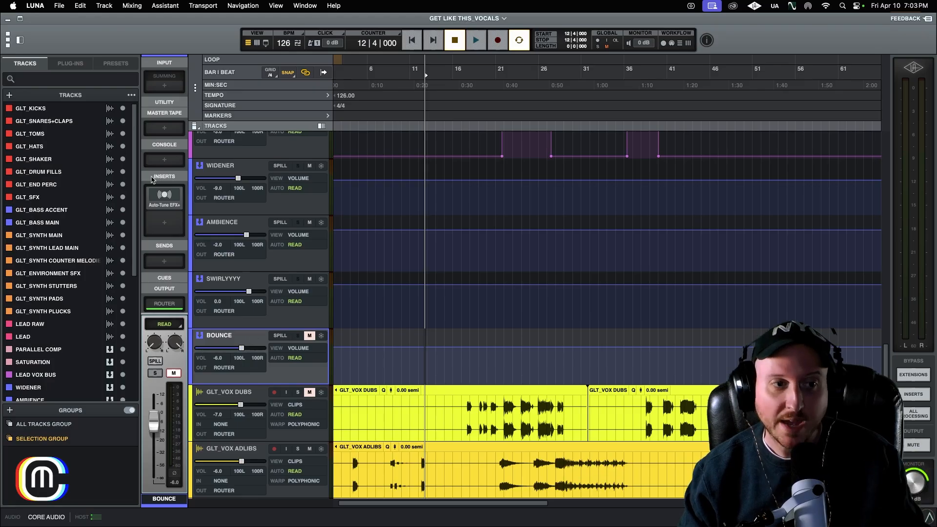
click(164, 197)
drag(453, 108, 408, 14)
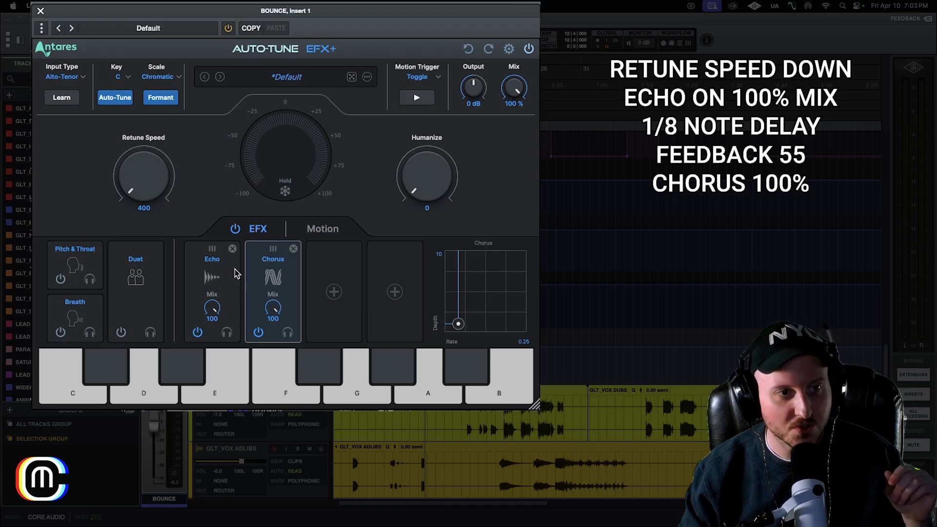
click(211, 278)
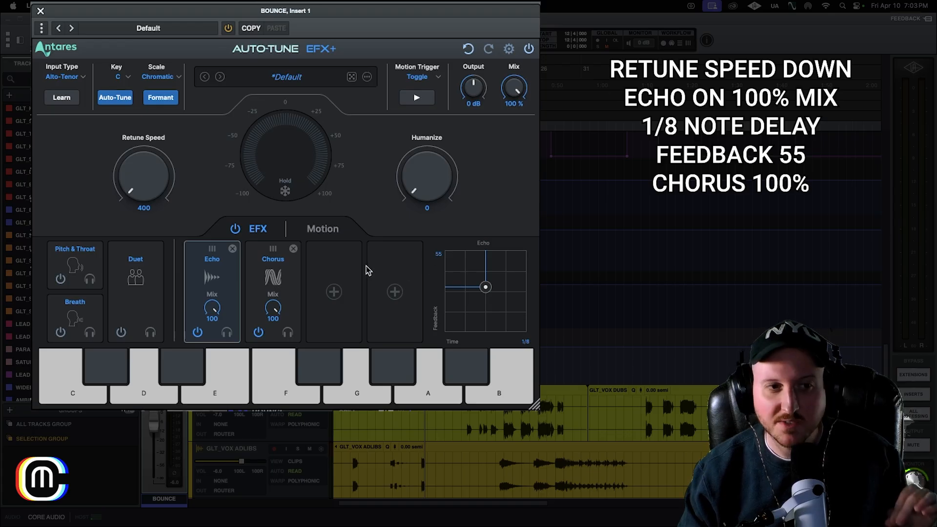
click(259, 280)
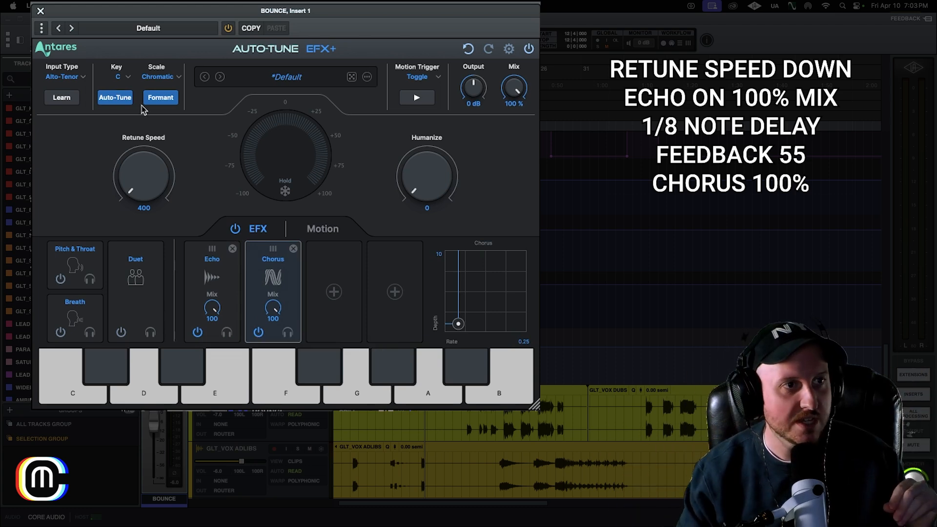
click(41, 11)
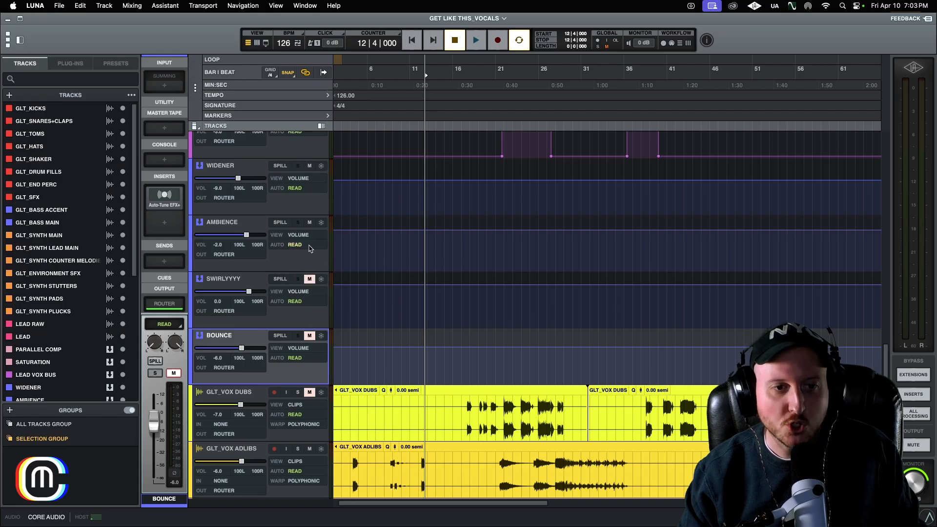
Audition the BOUNCE echo unmuted with the other effect buses muted, raising it to about +9.3 dB, and reset its volume to 0.0 dB.
click(310, 167)
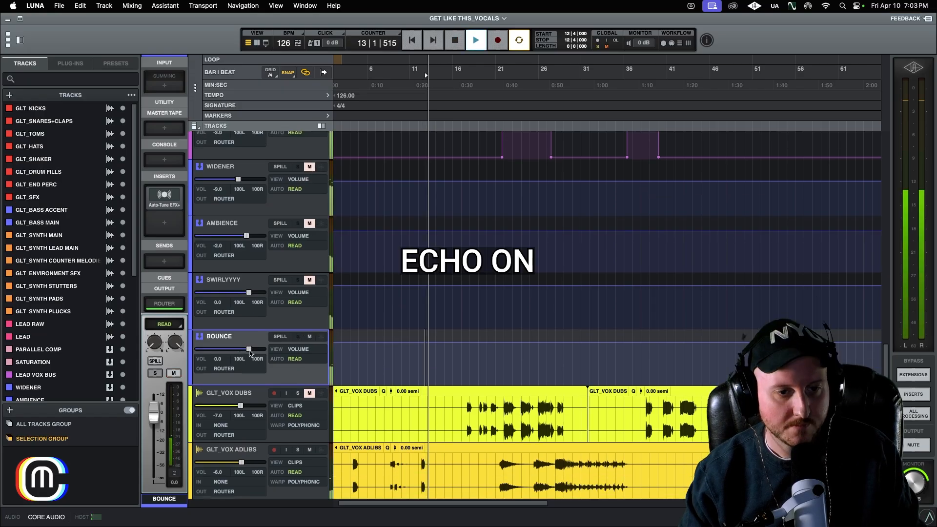
drag(250, 351, 262, 350)
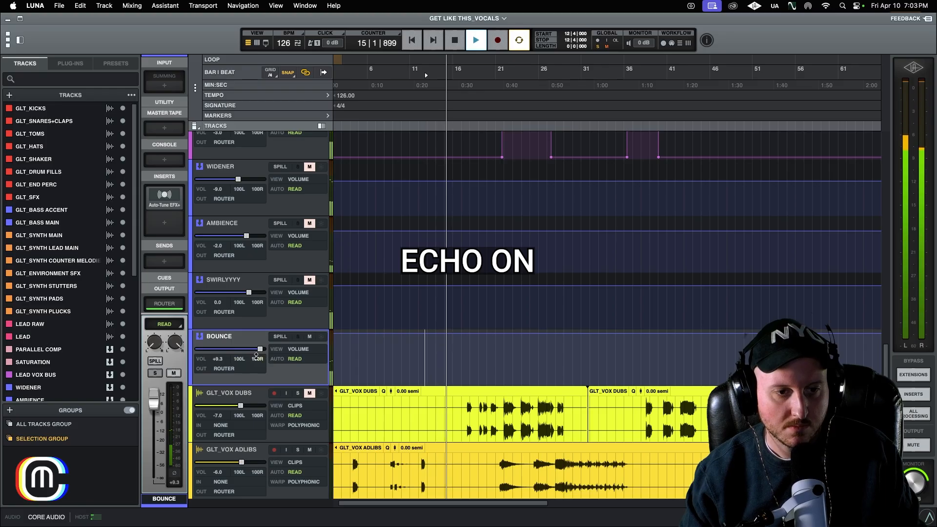
key(space)
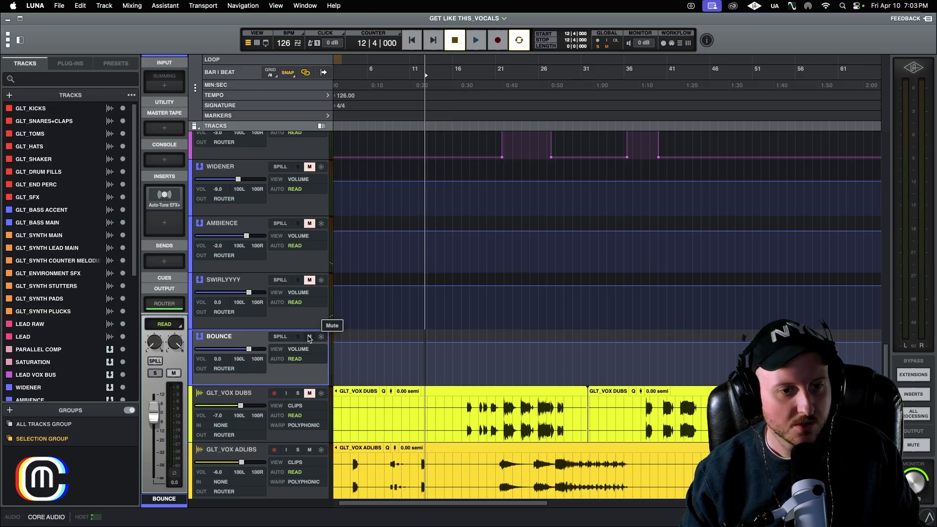
alt+click(215, 352)
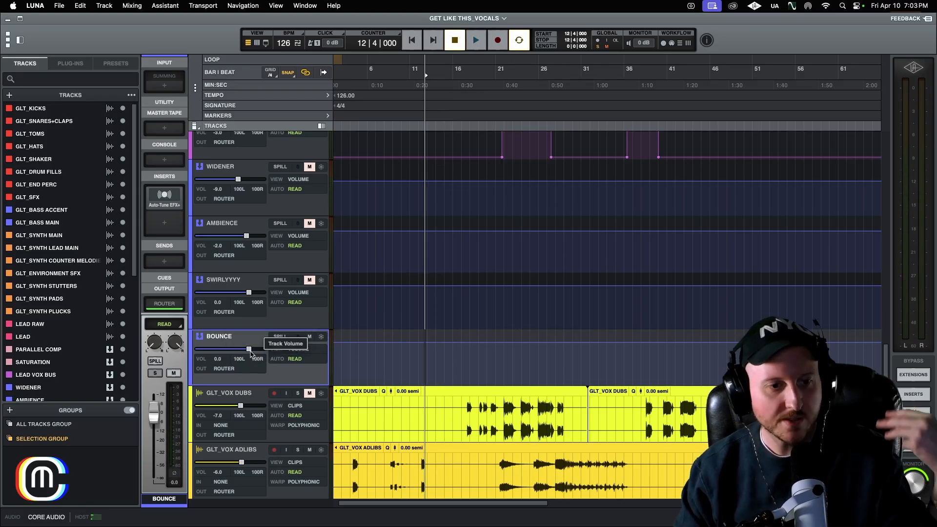
Blend the effect buses during full-mix playback, setting SWIRLYYYY to -1.0 dB and BOUNCE to -6.0 dB.
drag(252, 354, 248, 350)
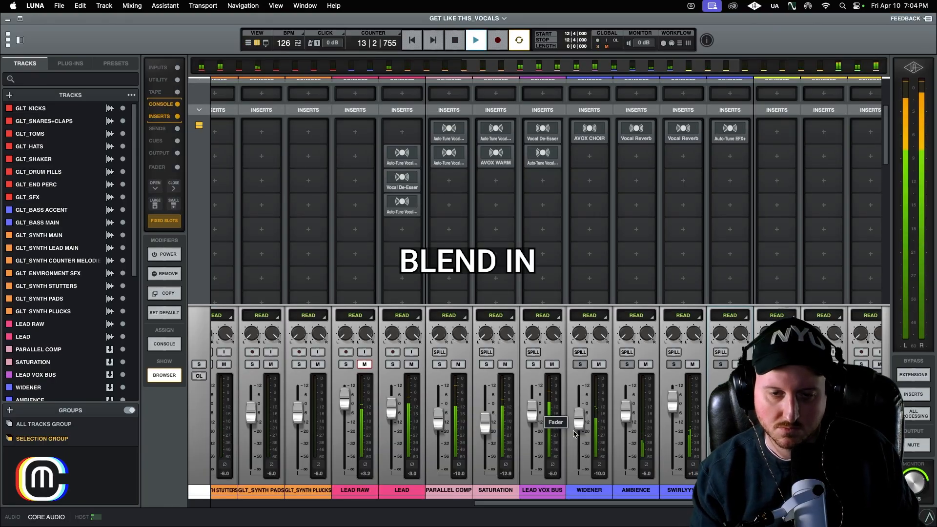
key(super+equal)
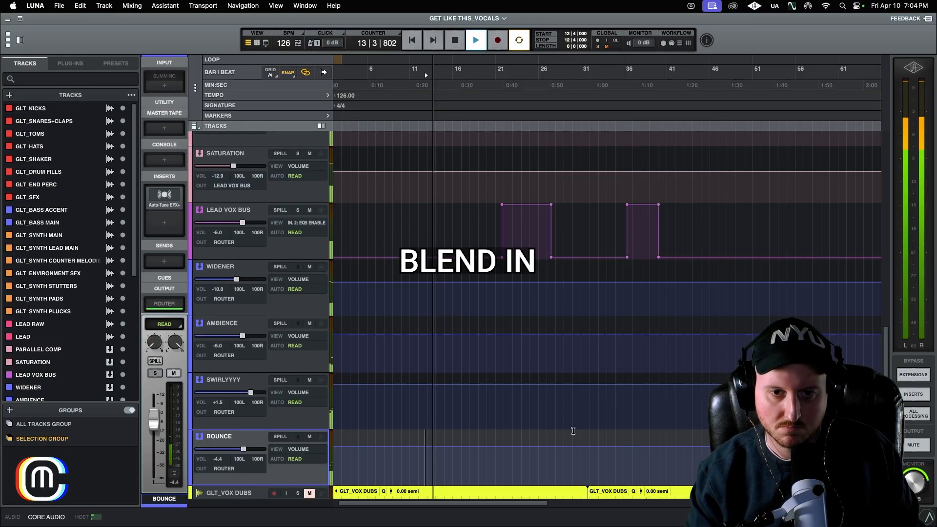
key(super+equal)
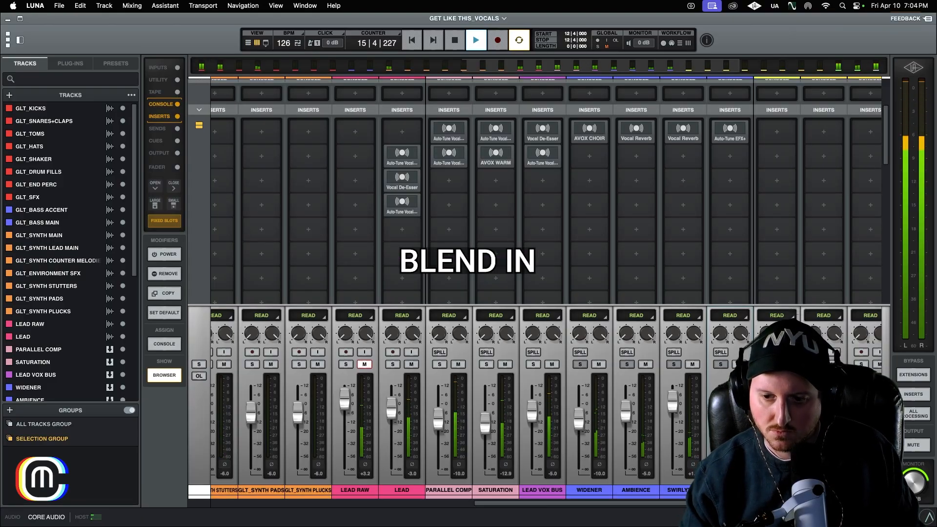
drag(664, 402, 665, 412)
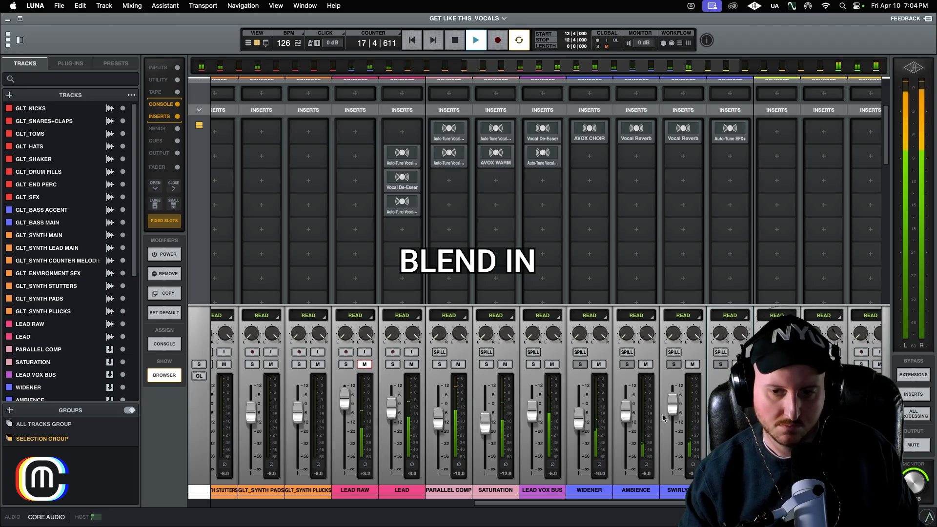
drag(666, 411, 668, 413)
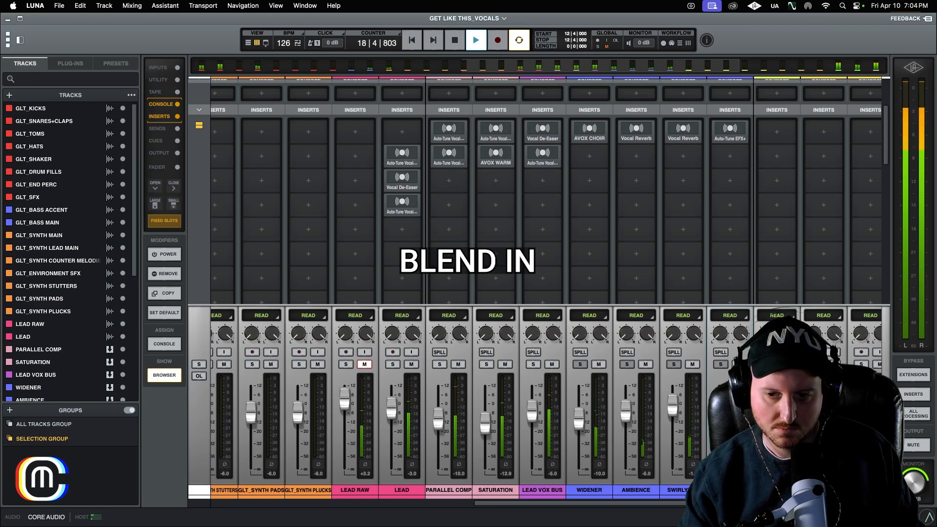
key(super+equal)
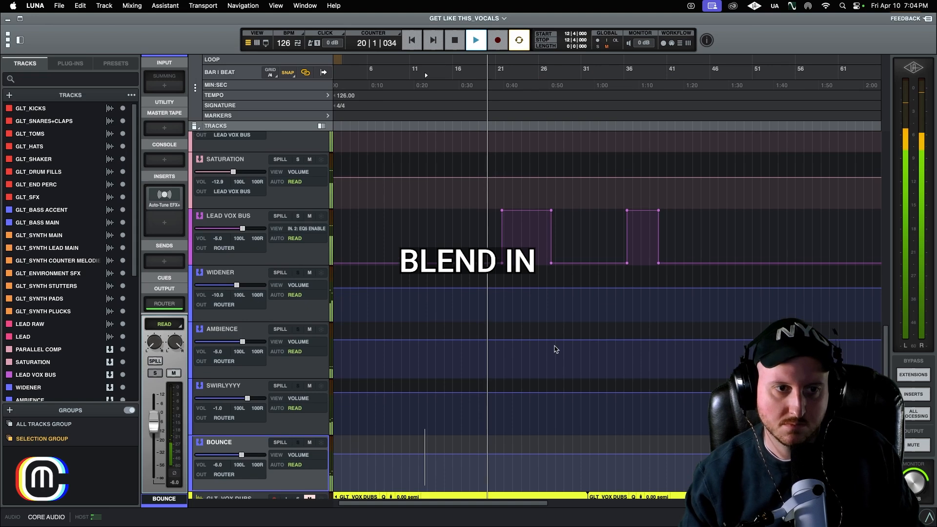
scroll(556, 350, up, 5)
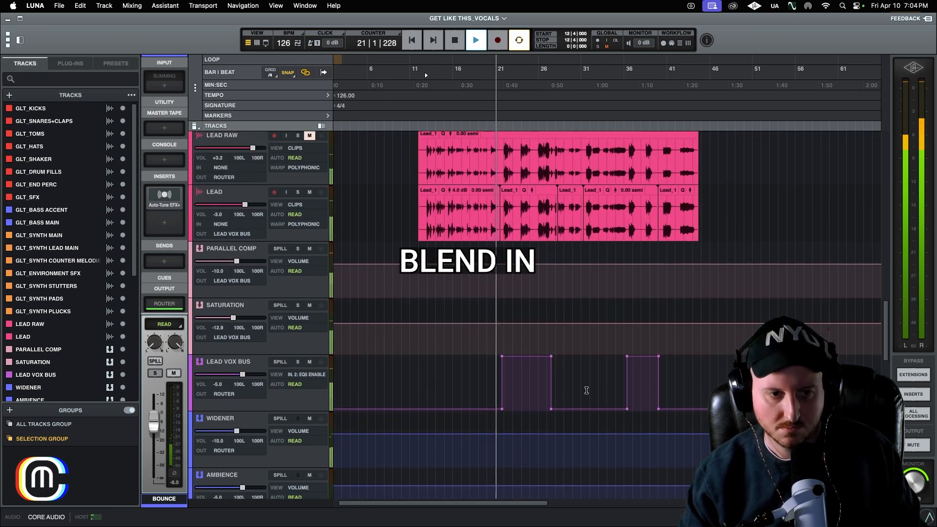
Review the vocal and effect buses from LEAD VOX BUS down to BOUNCE during full-mix playback, and stop playback.
scroll(580, 383, down, 2)
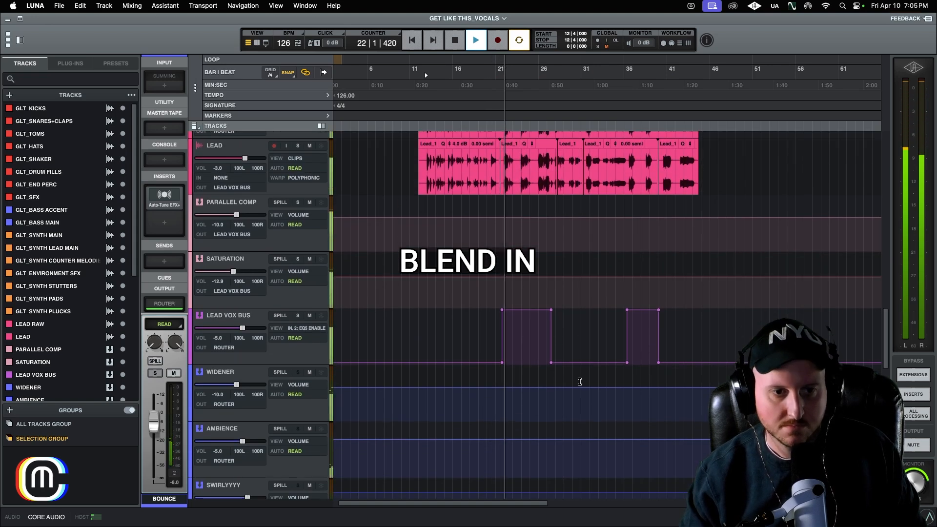
scroll(579, 381, down, 8)
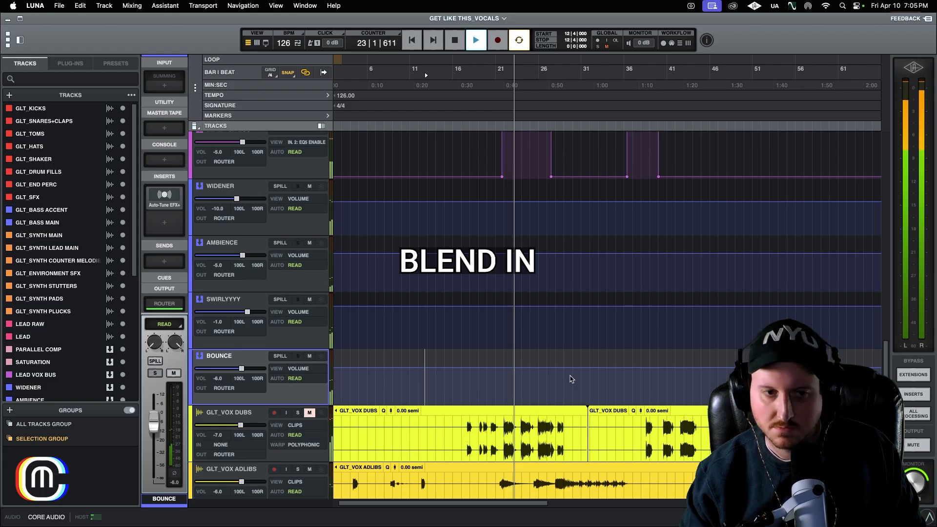
scroll(571, 380, up, 1)
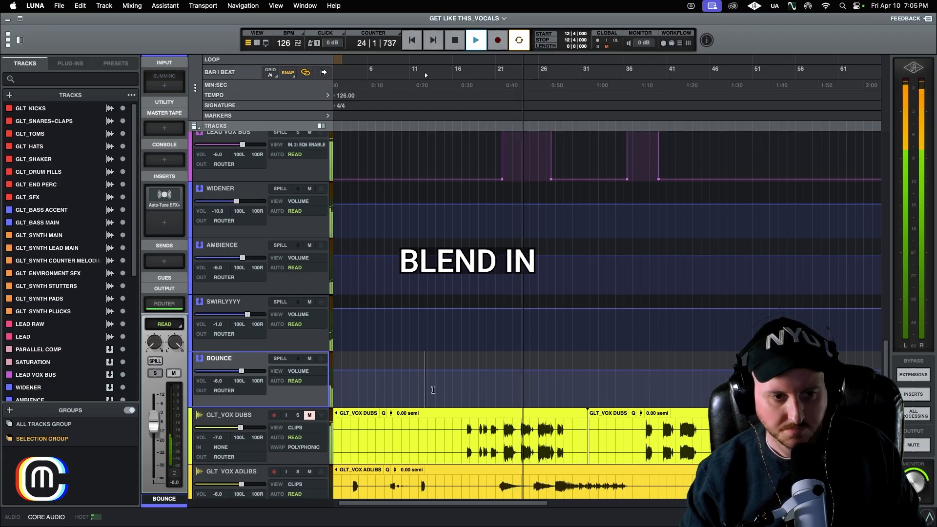
scroll(469, 390, up, 1)
key(space)
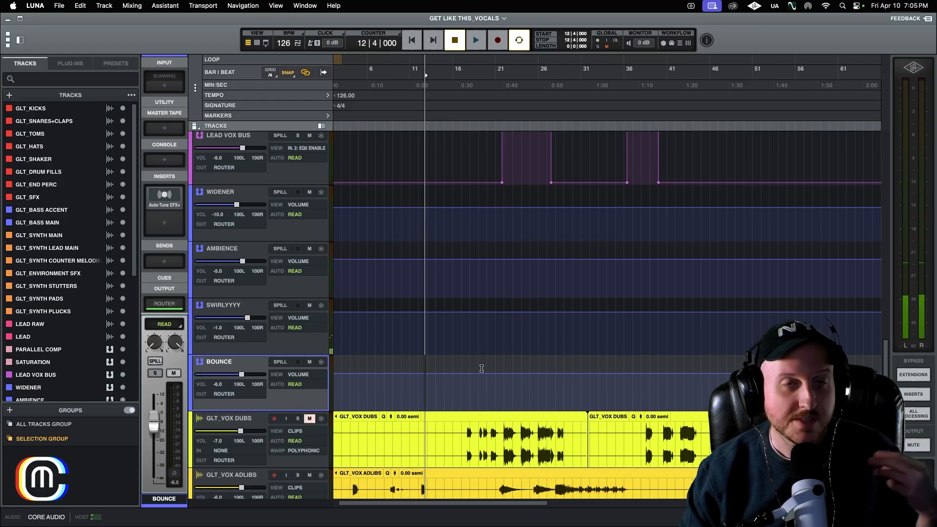
scroll(474, 352, up, 1)
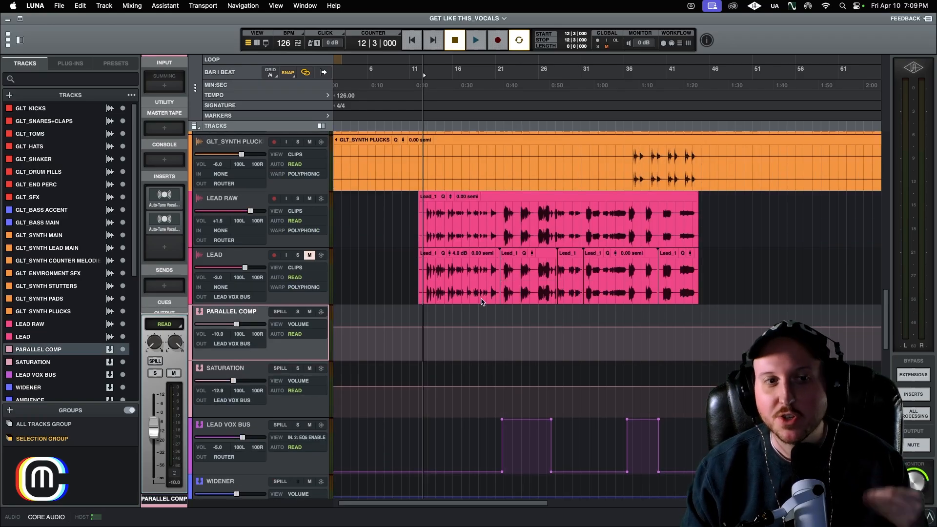
Select LEAD RAW and audition the unprocessed vocal in the full mix with LEAD muted, and stop playback.
scroll(425, 292, up, 1)
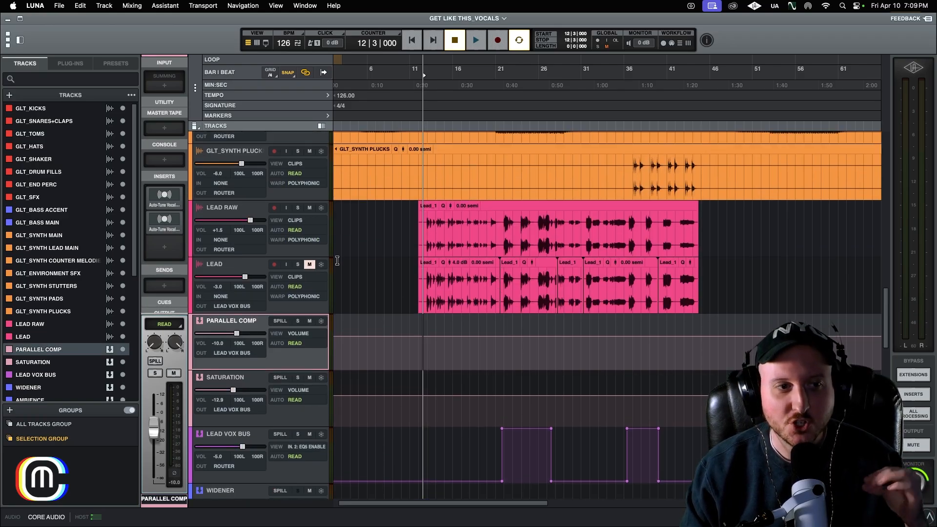
click(242, 208)
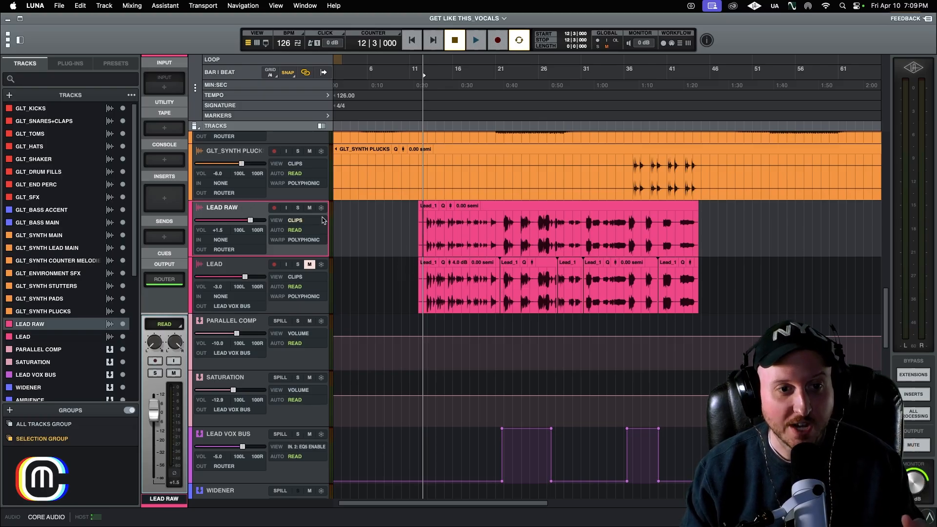
key(space)
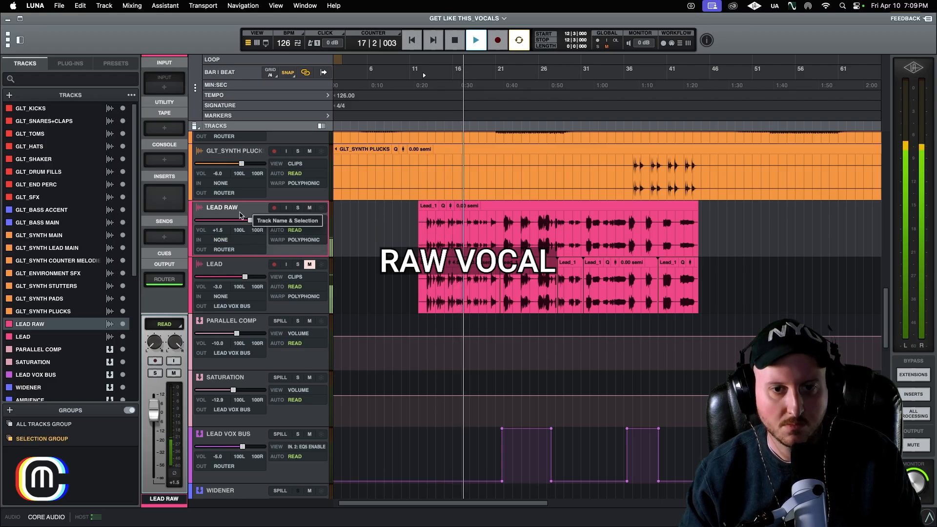
key(space)
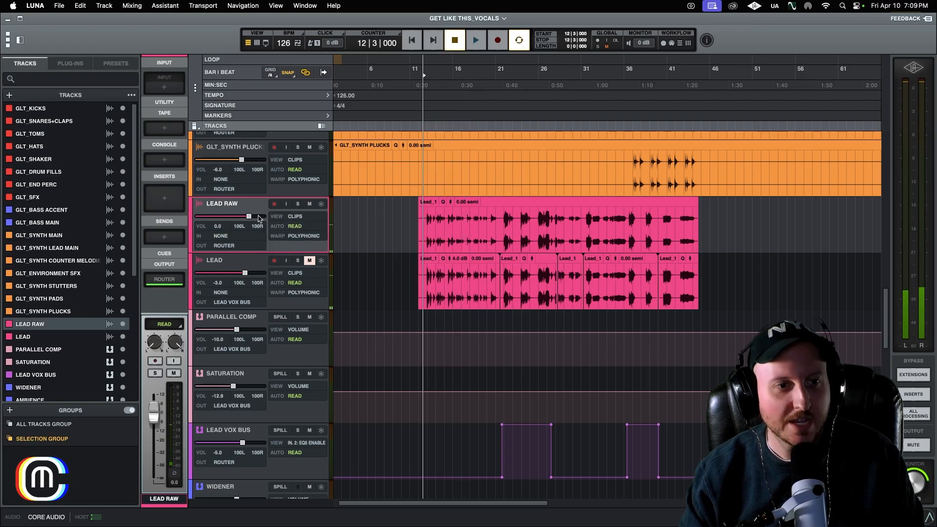
Mute LEAD RAW, unmute LEAD, and audition the processed vocal chain in the full mix before stopping playback.
click(310, 204)
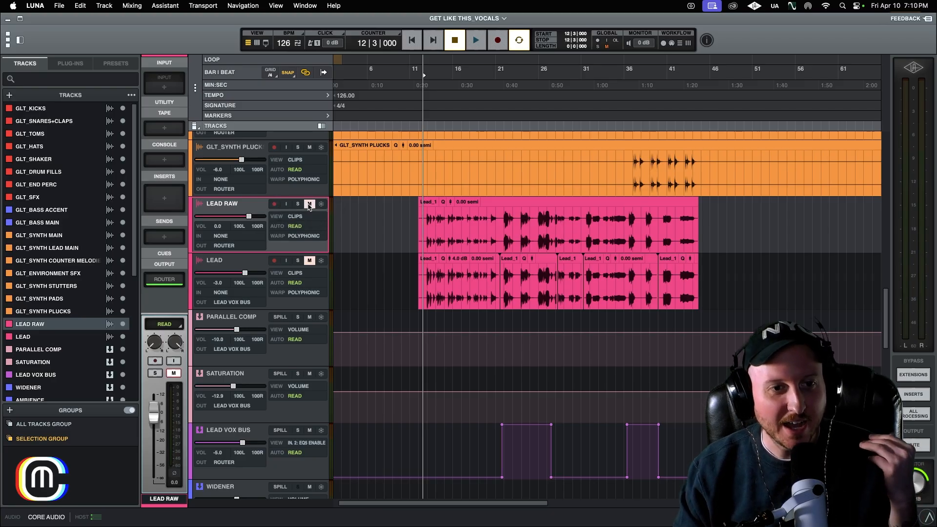
click(310, 261)
key(space)
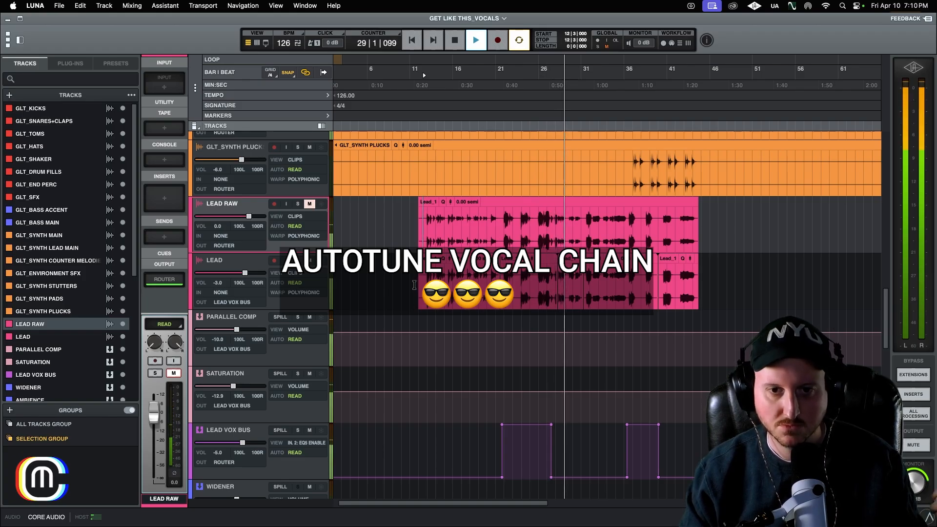
key(space)
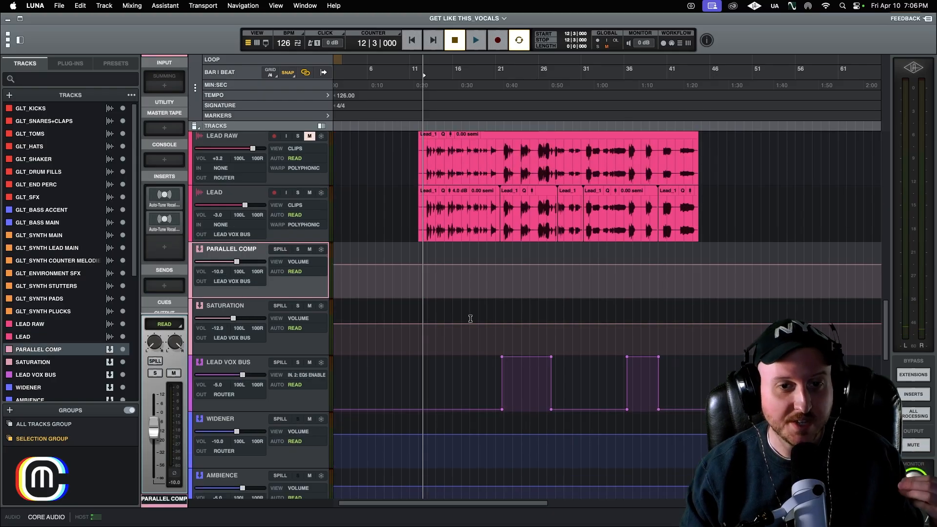
Review the vocal chain's tracks from LEAD RAW and LEAD through the parallel buses and LEAD VOX BUS to the effect buses.
scroll(470, 319, up, 2)
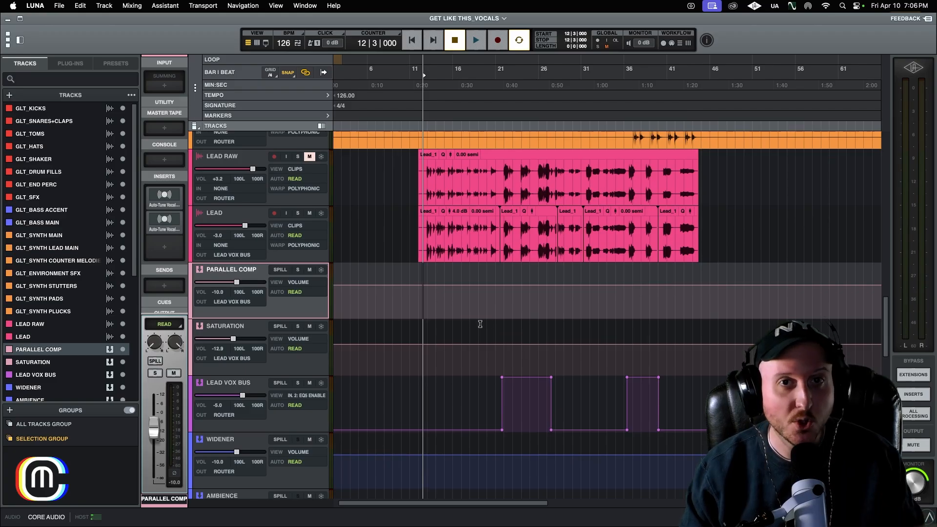
scroll(441, 302, down, 6)
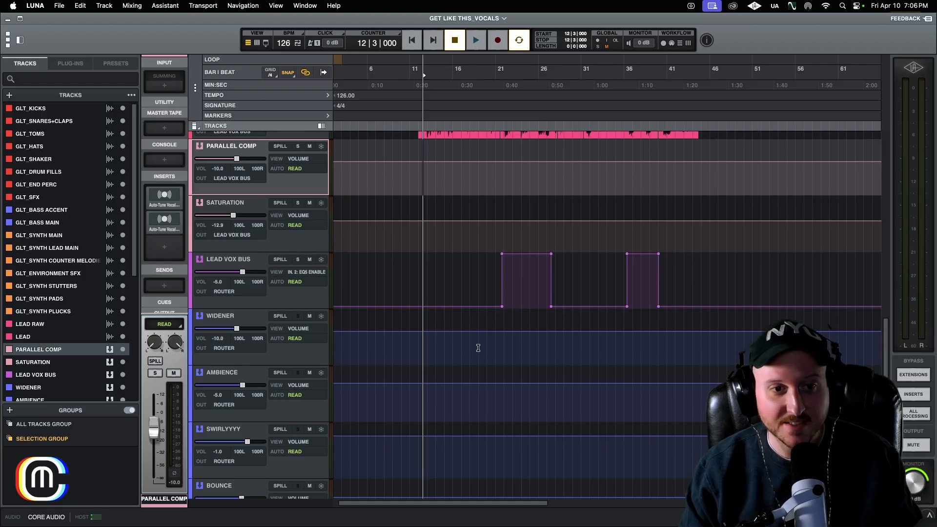
scroll(478, 344, up, 1)
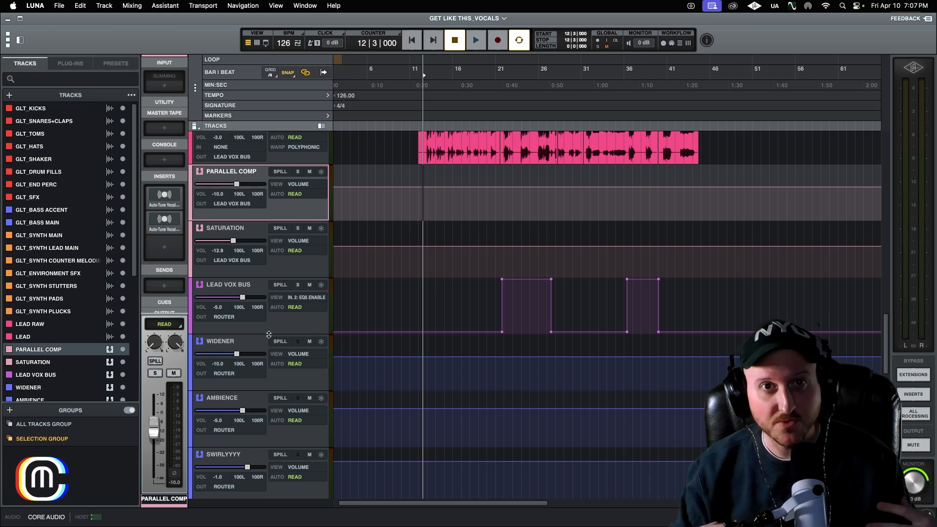
scroll(267, 200, up, 1)
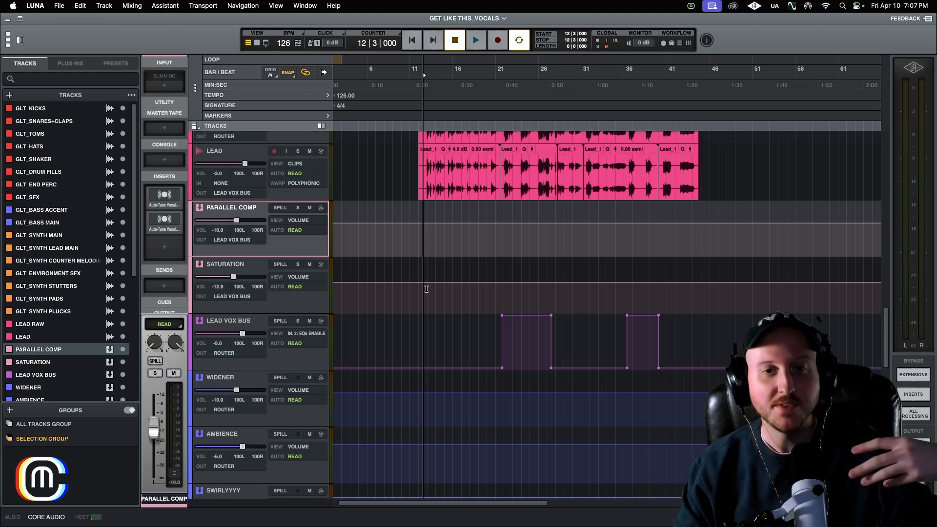
scroll(423, 279, up, 1)
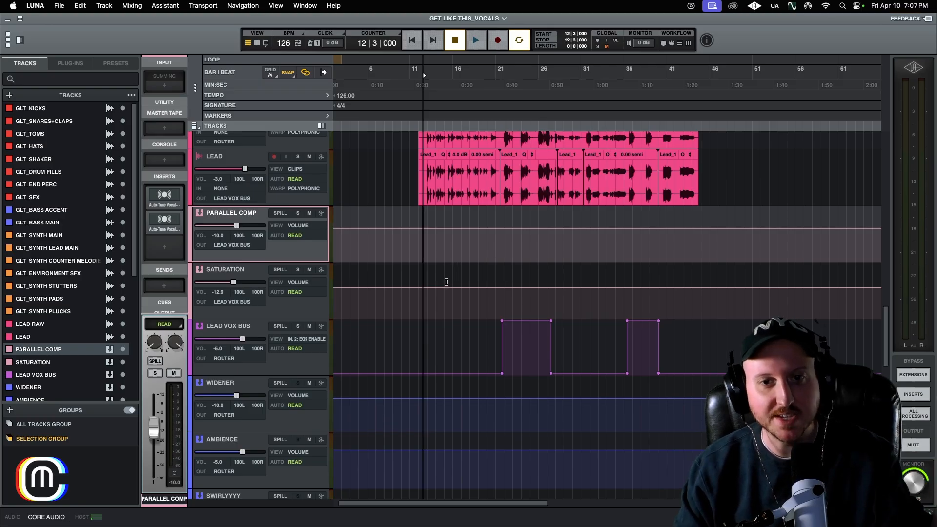
scroll(444, 276, down, 5)
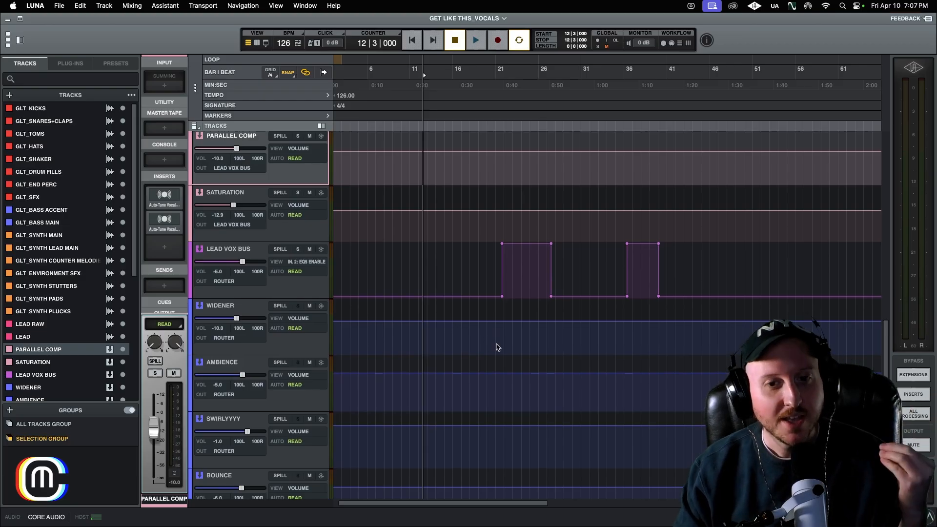
scroll(496, 342, up, 2)
scroll(492, 341, up, 10)
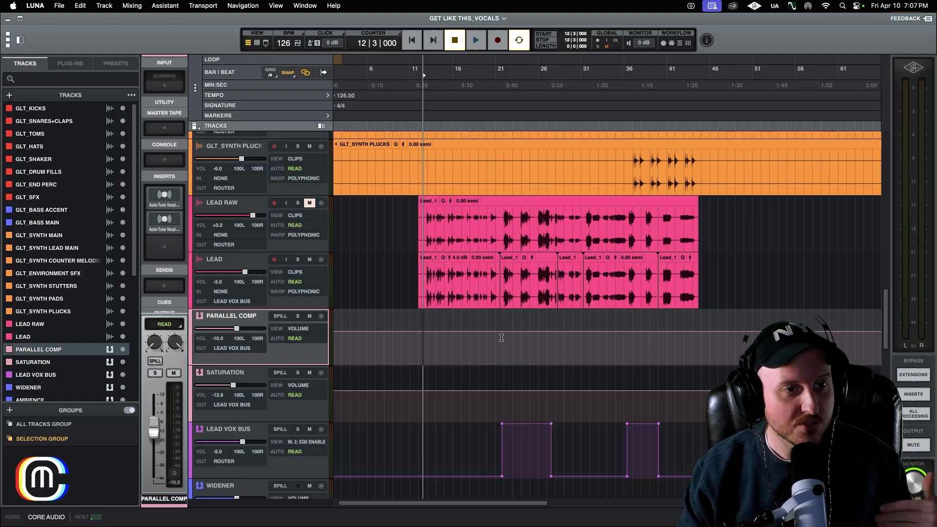
Select the LEAD track and place the playhead at 12|3 near the start of its first clip.
click(247, 261)
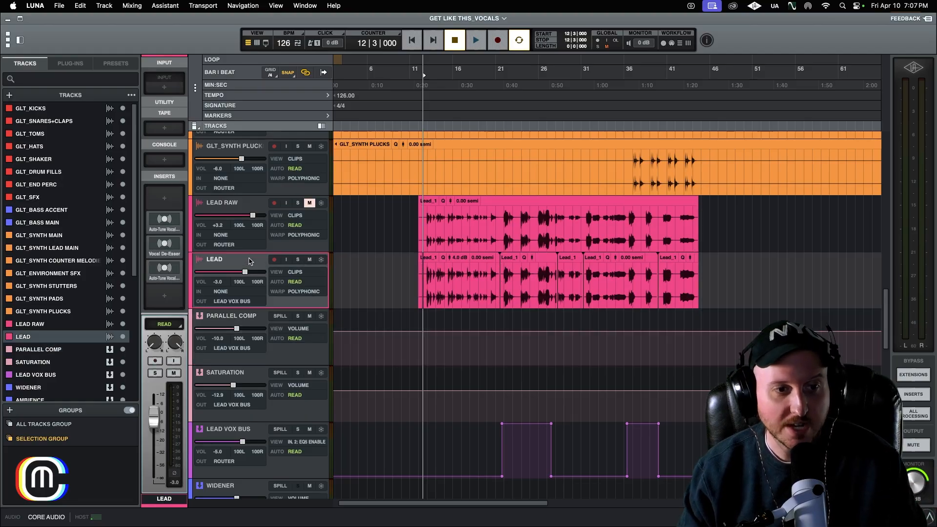
click(424, 281)
scroll(423, 279, down, 1)
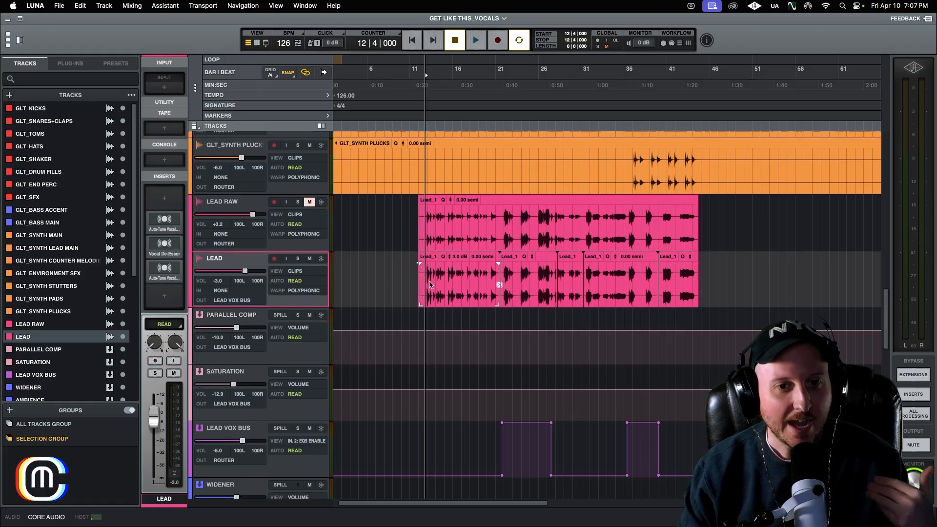
click(422, 273)
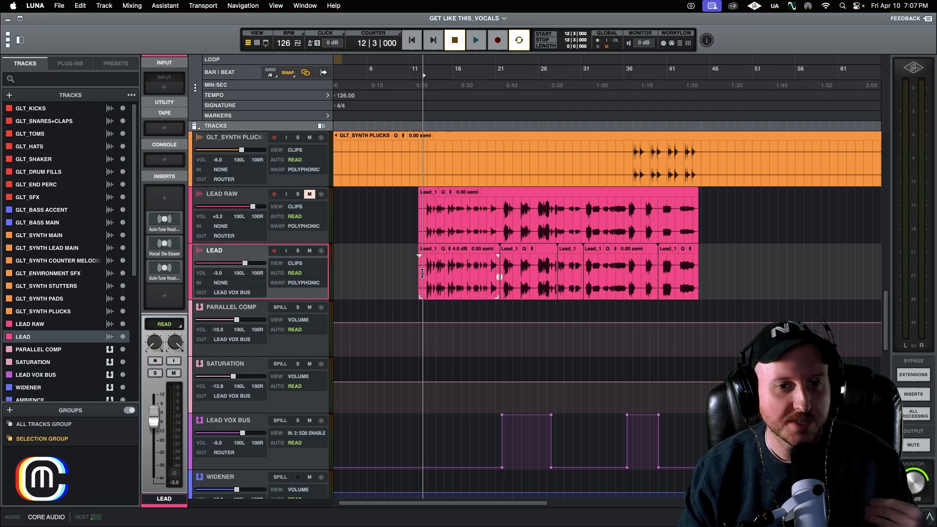
scroll(422, 273, down, 1)
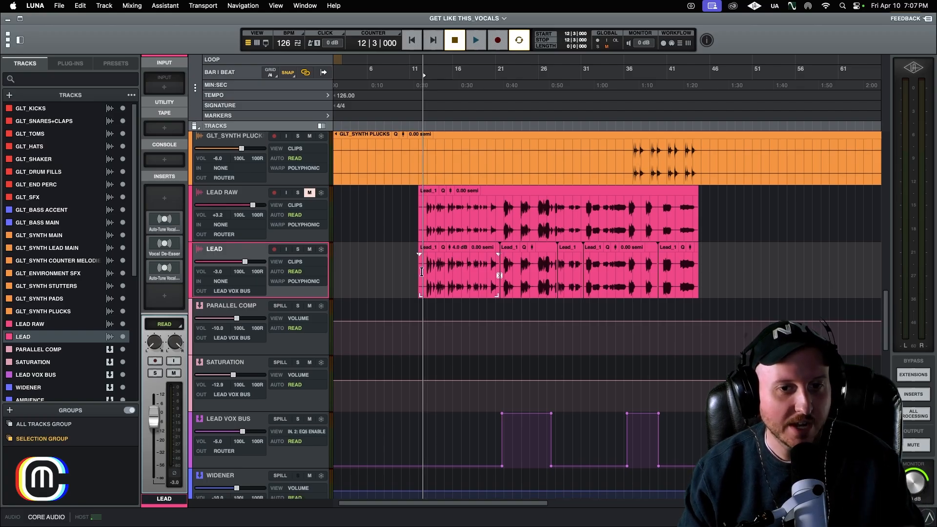
scroll(423, 273, down, 4)
scroll(426, 281, up, 7)
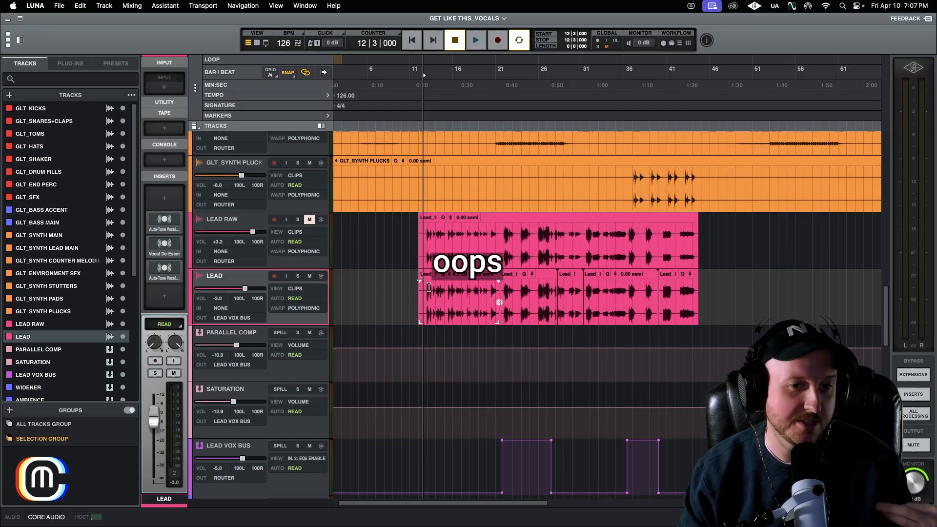